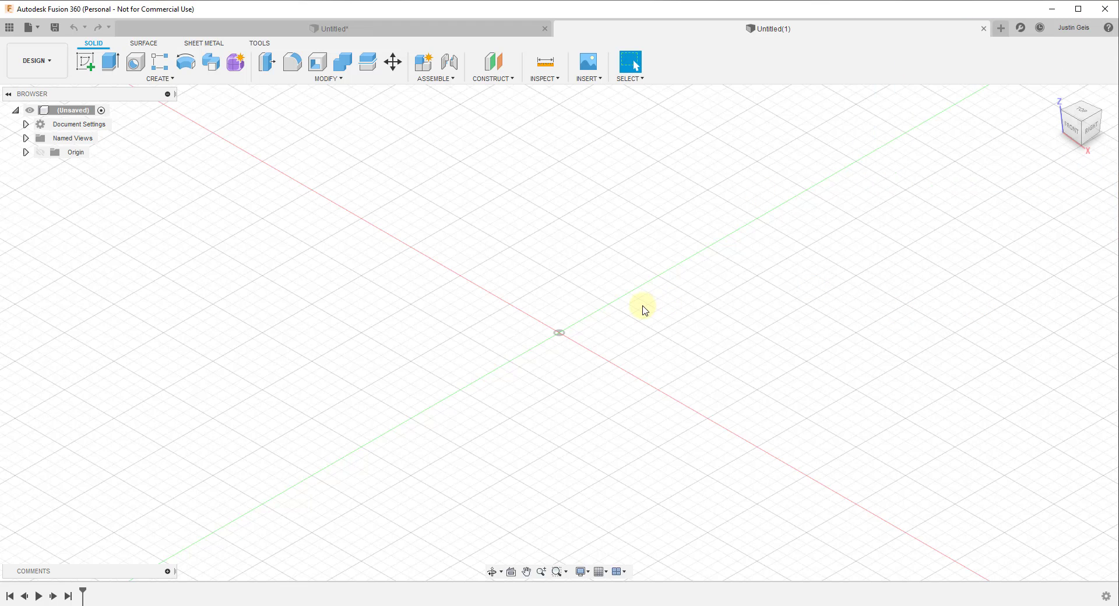
Sketch a square about 50 mm by 50 mm from the origin on the horizontal XY plane and finish the sketch
left_click(85, 61)
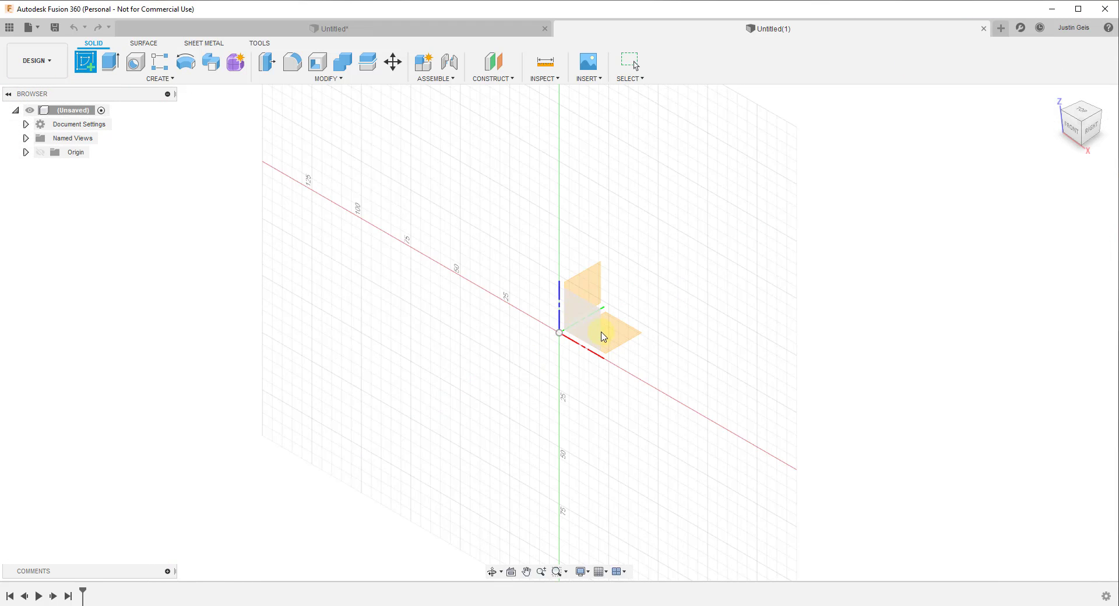
left_click(630, 347)
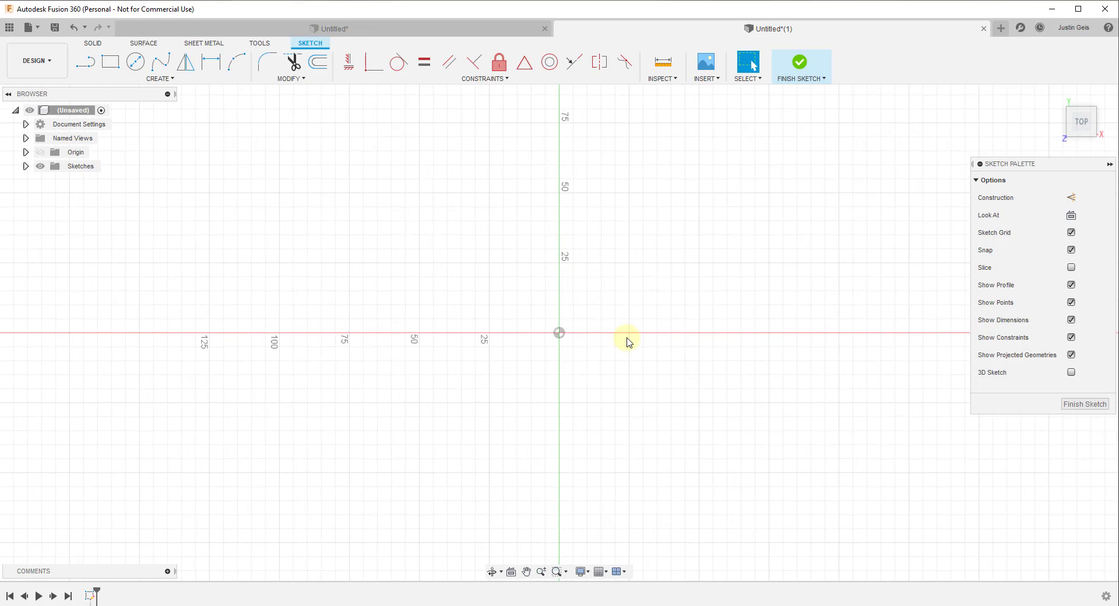
key("r")
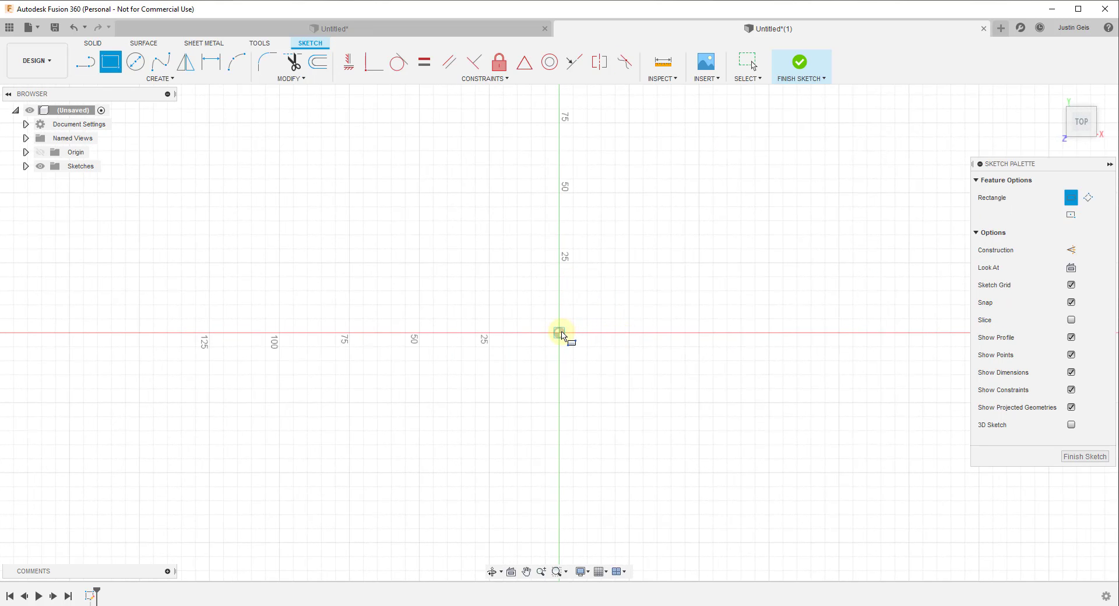
left_click(560, 333)
left_click(699, 193)
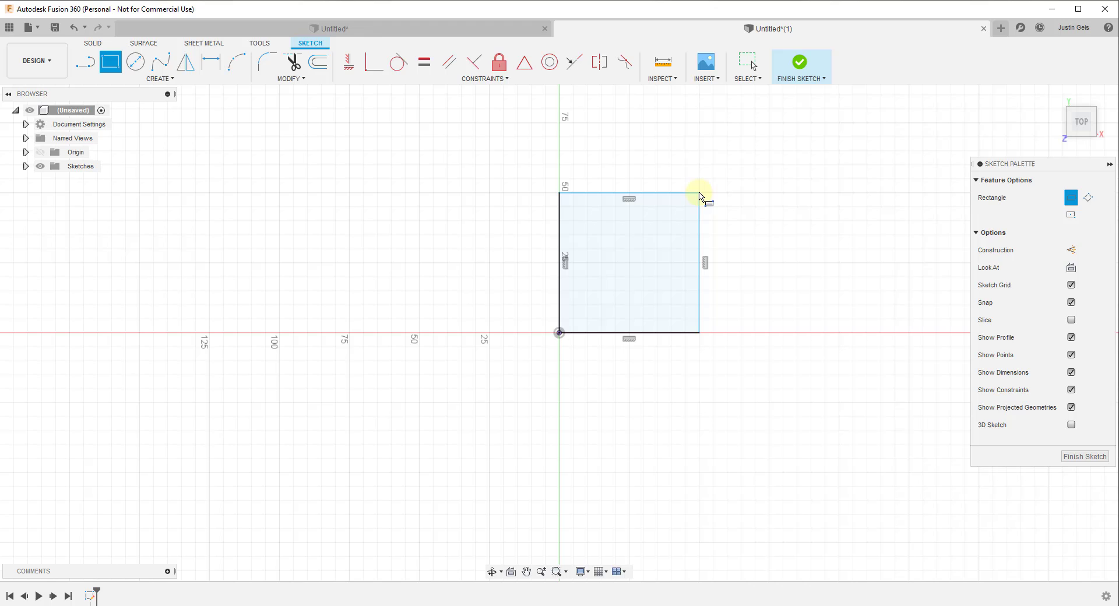
left_click(787, 69)
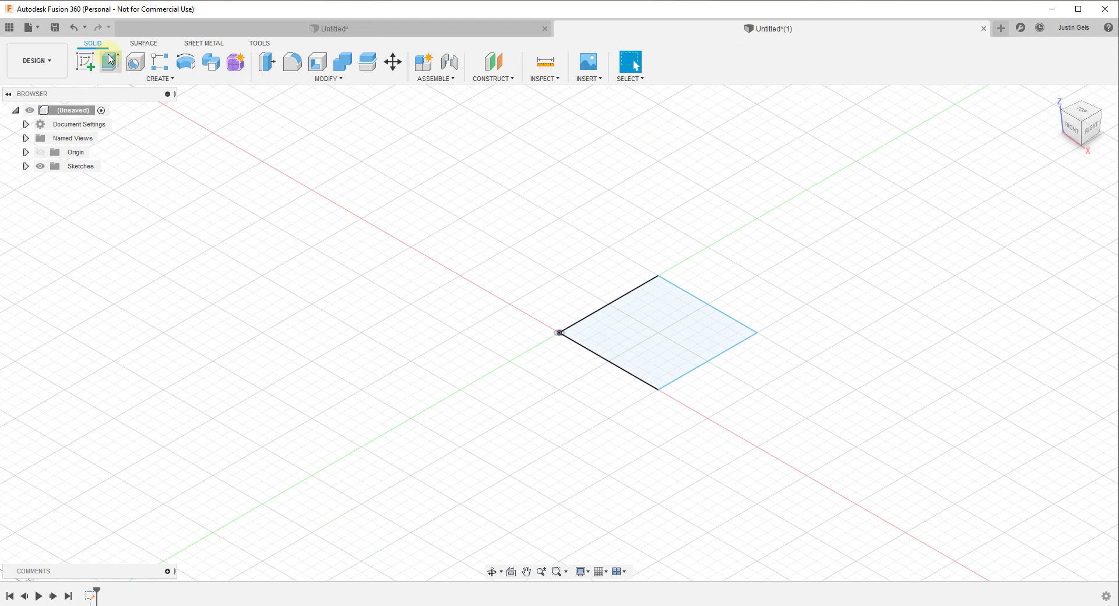
Extrude the square profile upward 50 mm as a new body
left_click(111, 59)
left_click_drag(657, 321, 658, 209)
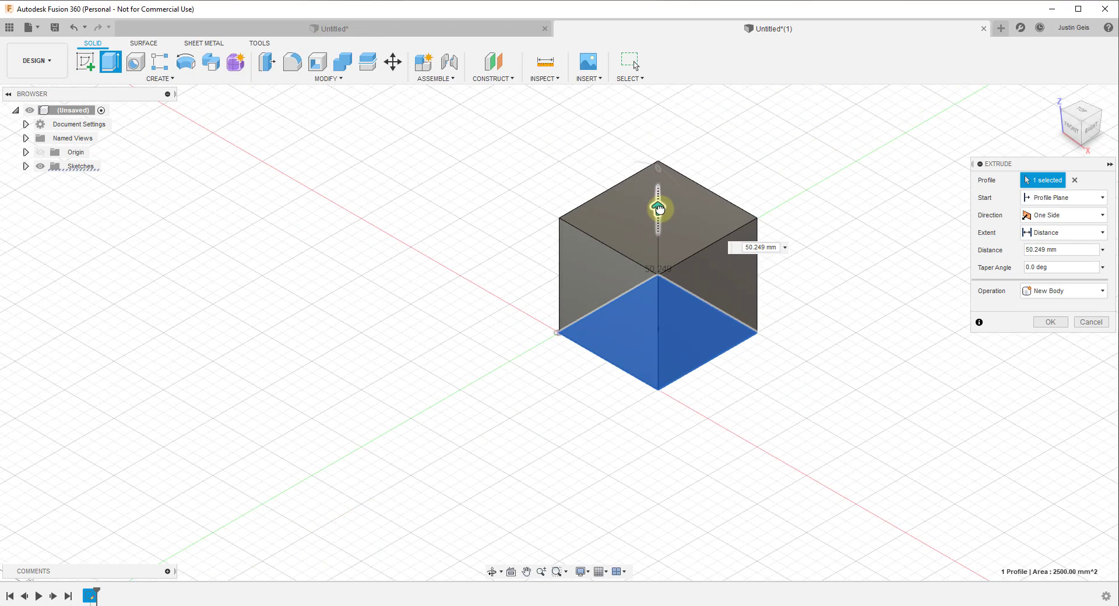
left_click(1097, 253)
type("50")
key("Return")
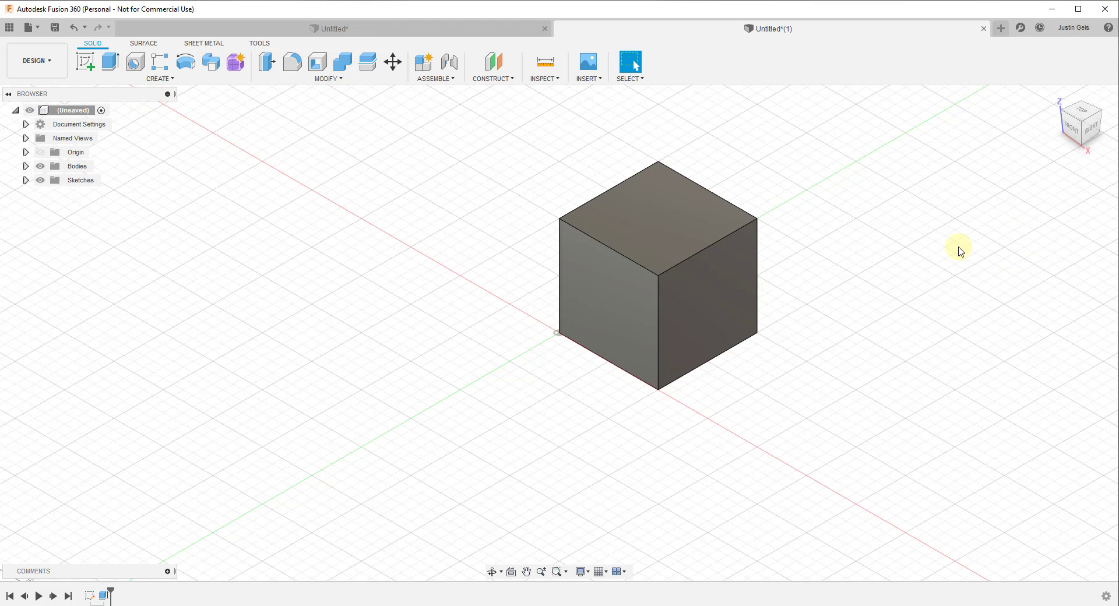
Sketch two connected perpendicular lines, each about 10 mm long, on the cube's front face, starting down from the top edge's midpoint
middle_click_drag(824, 269, 653, 362, "shift")
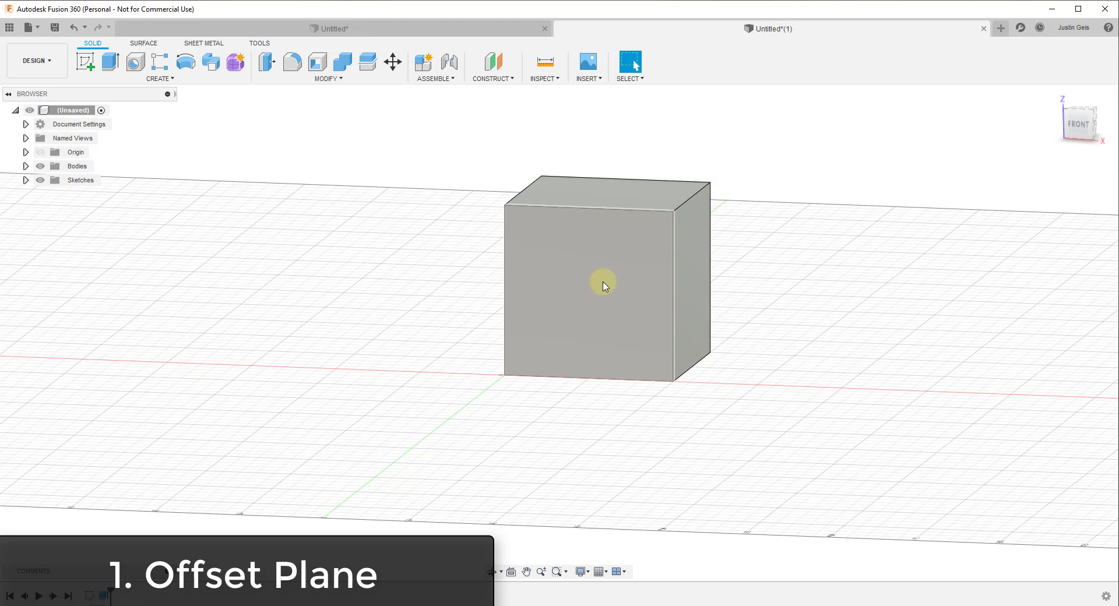
left_click(85, 61)
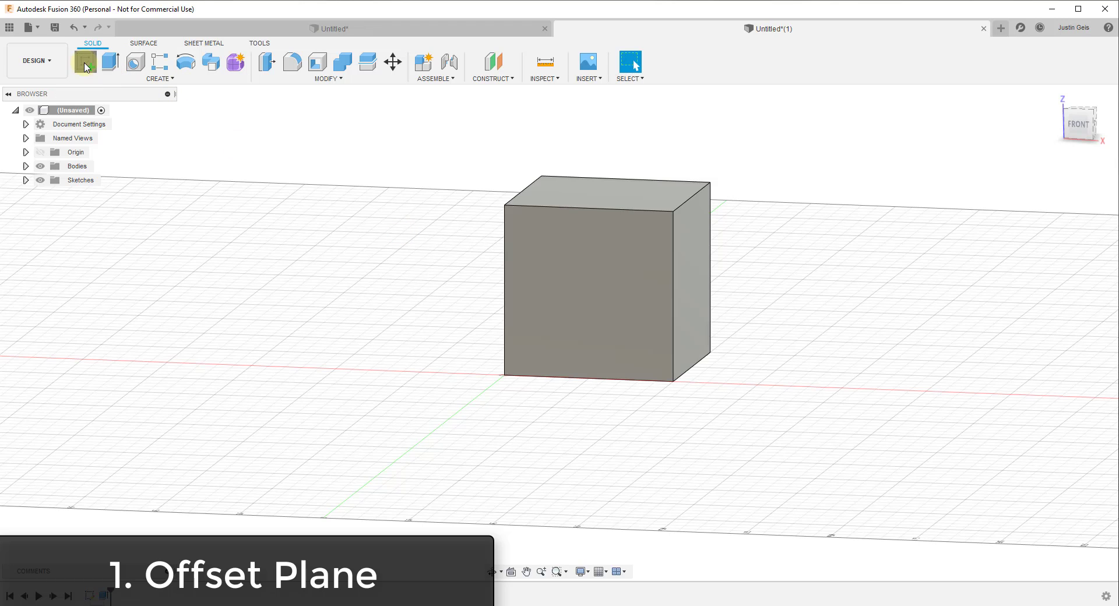
left_click(620, 300)
key("l")
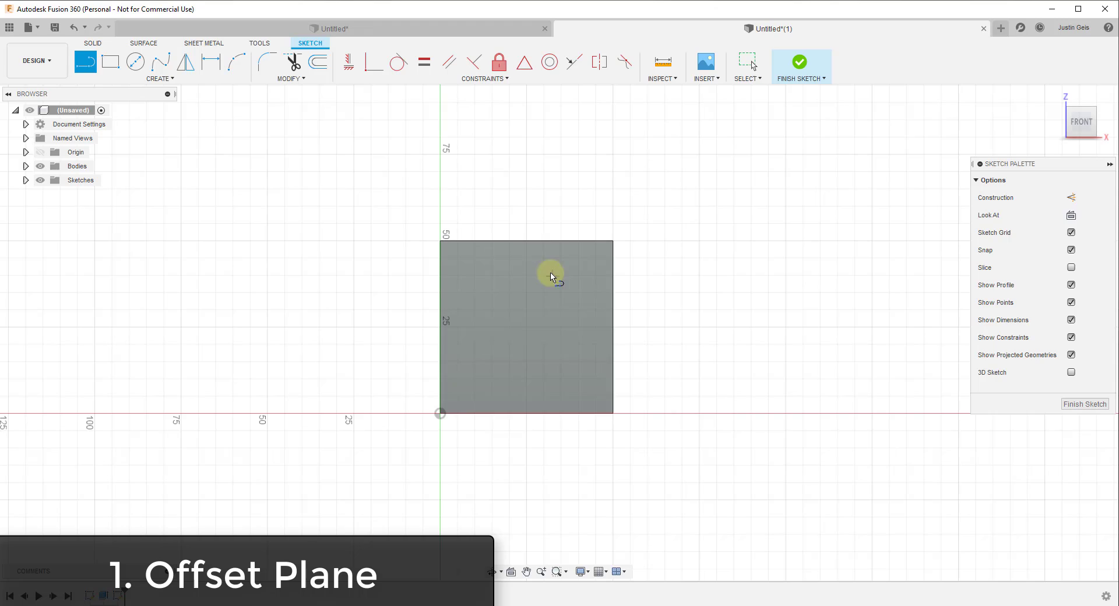
left_click(527, 241)
left_click(527, 275)
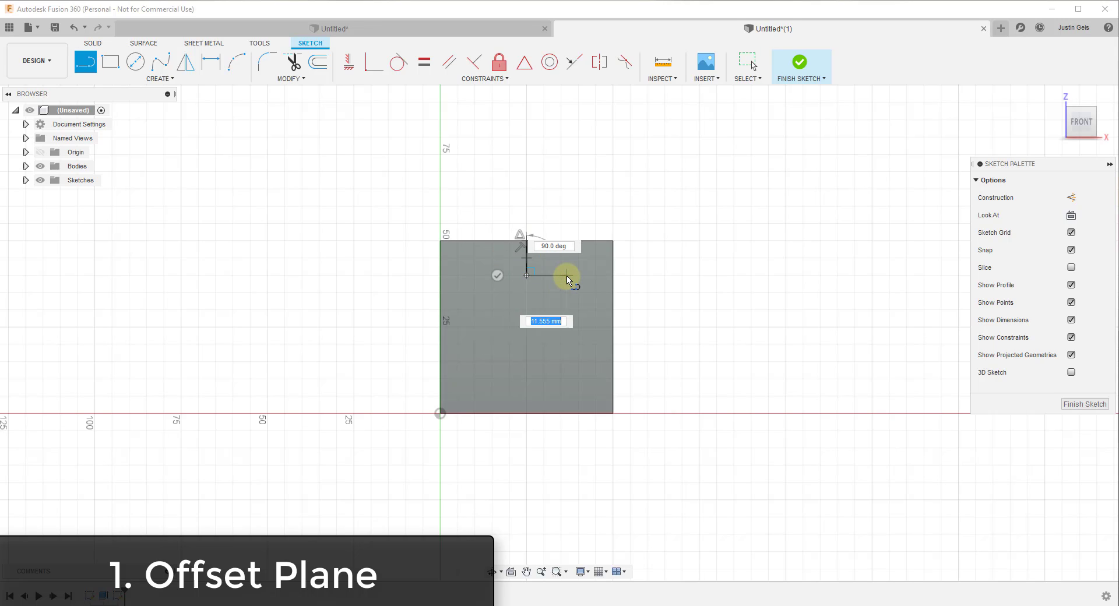
left_click(561, 275)
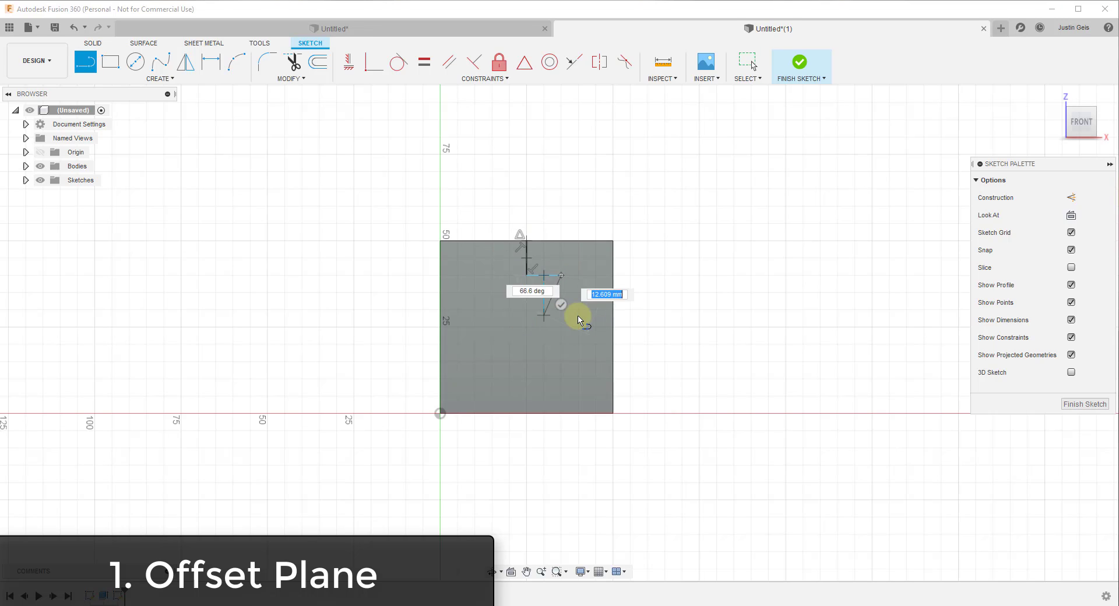
key("Escape")
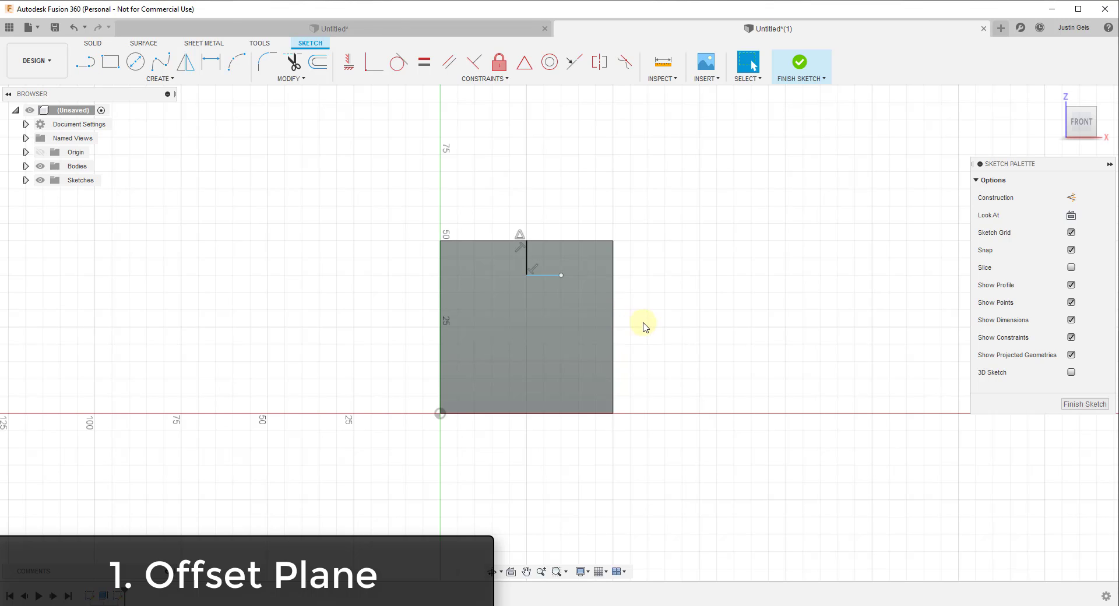
Undo the two lines on the front face and finish that sketch
key("ctrl+z")
key("ctrl+z")
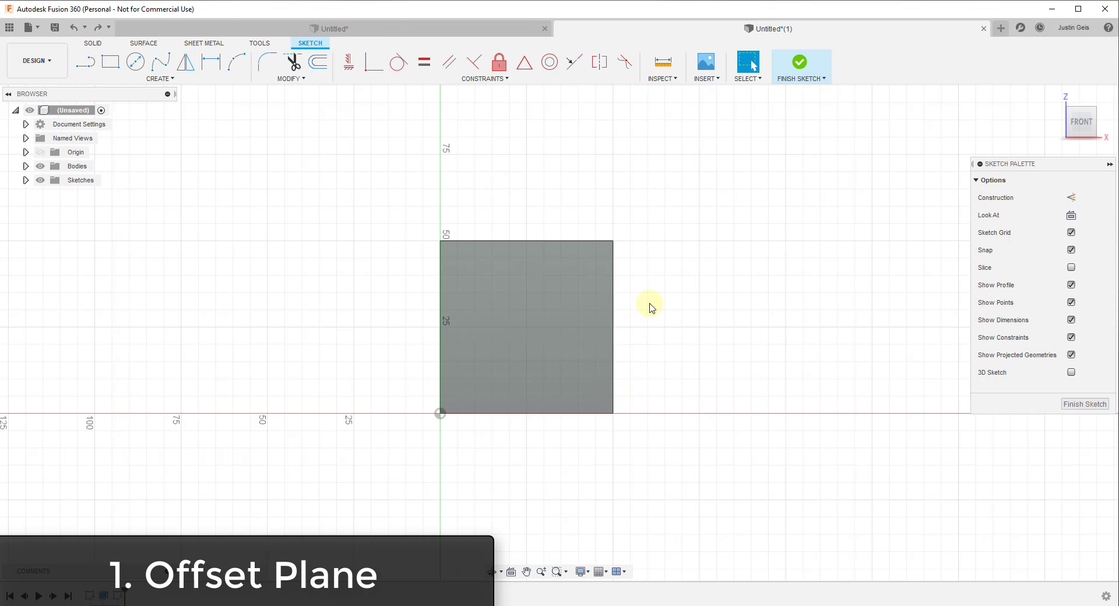
left_click(1085, 404)
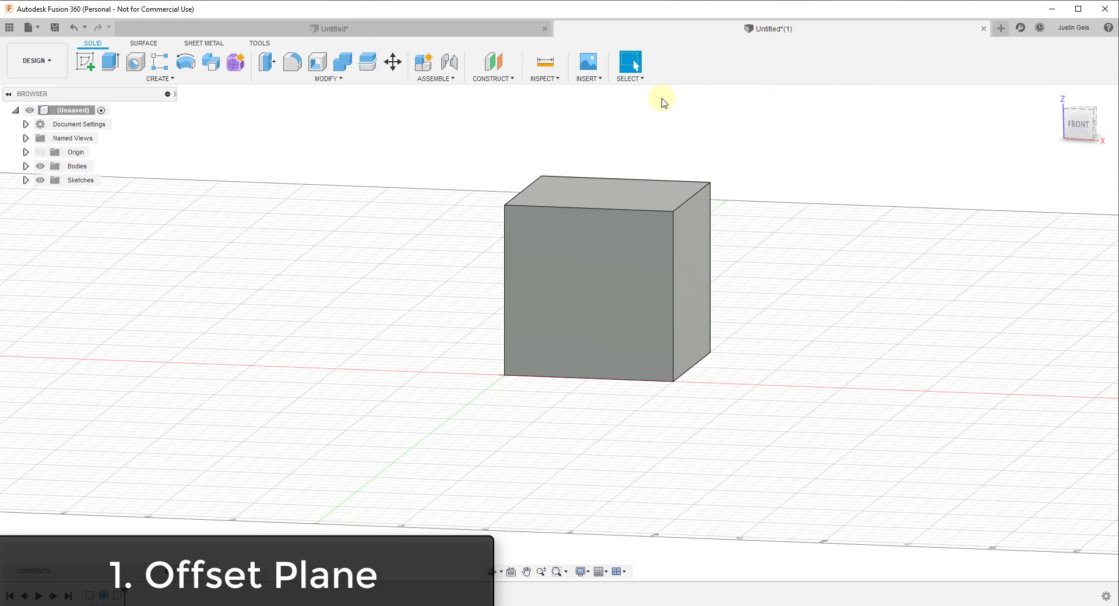
Create an offset construction plane at -10 mm from the cube's top face, inside the body
left_click(503, 80)
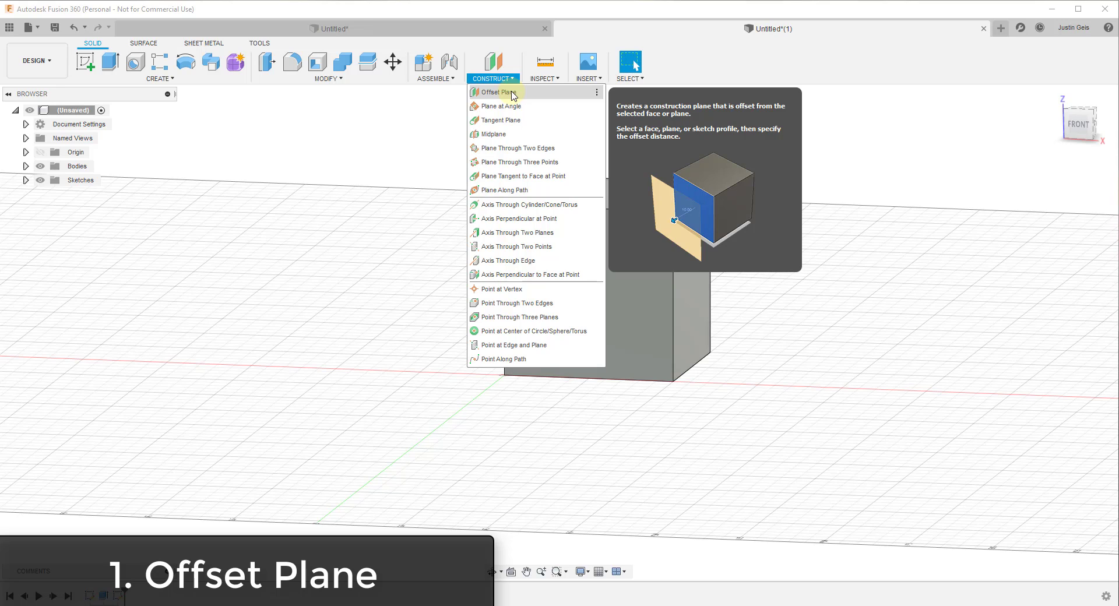
left_click(512, 93)
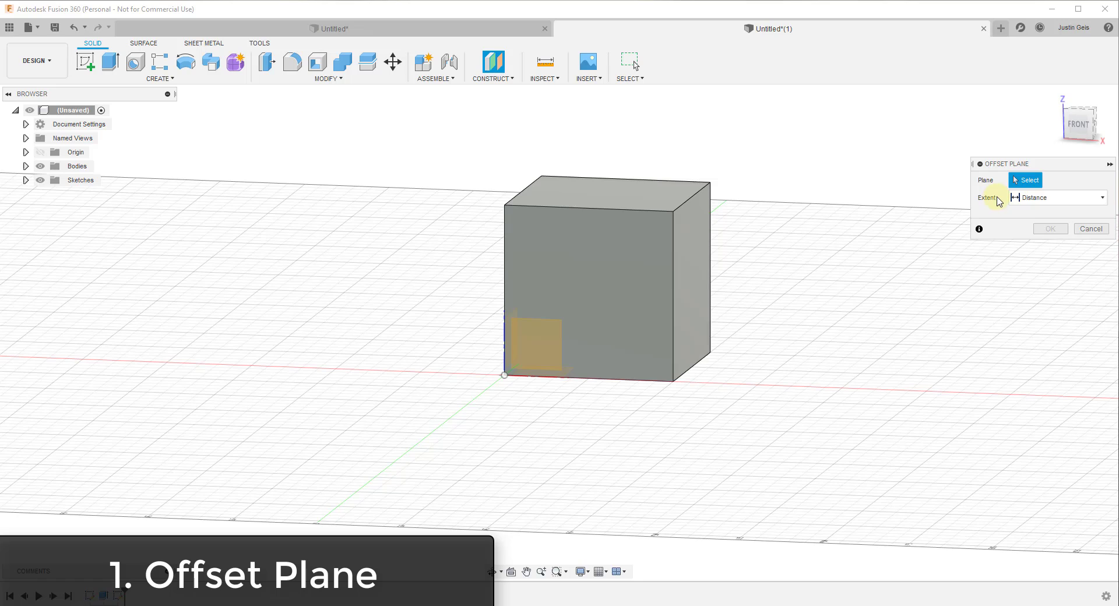
left_click(632, 192)
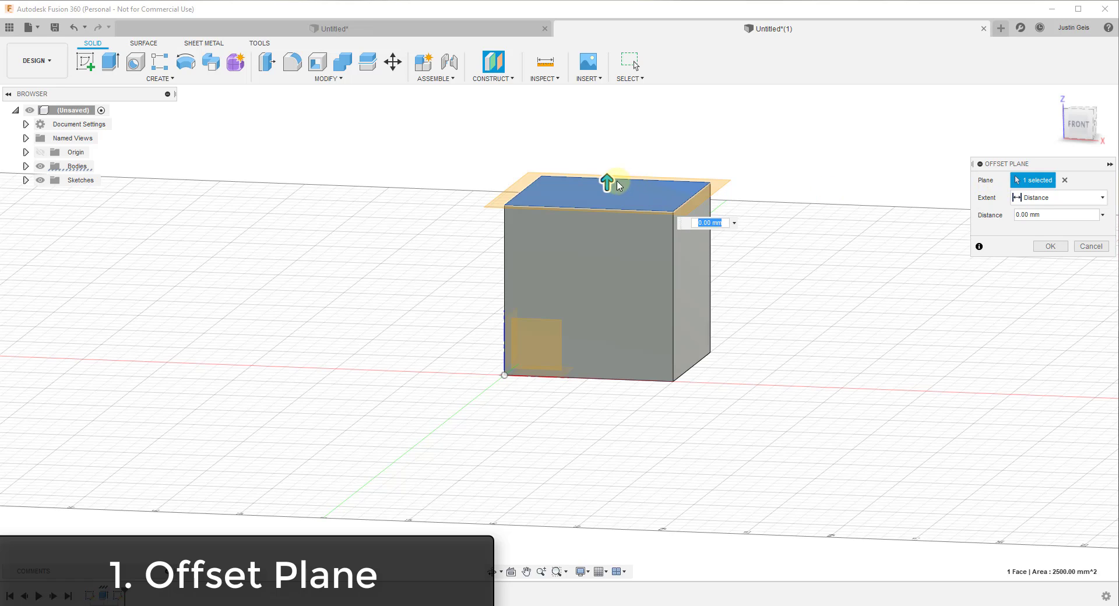
left_click_drag(607, 183, 611, 227)
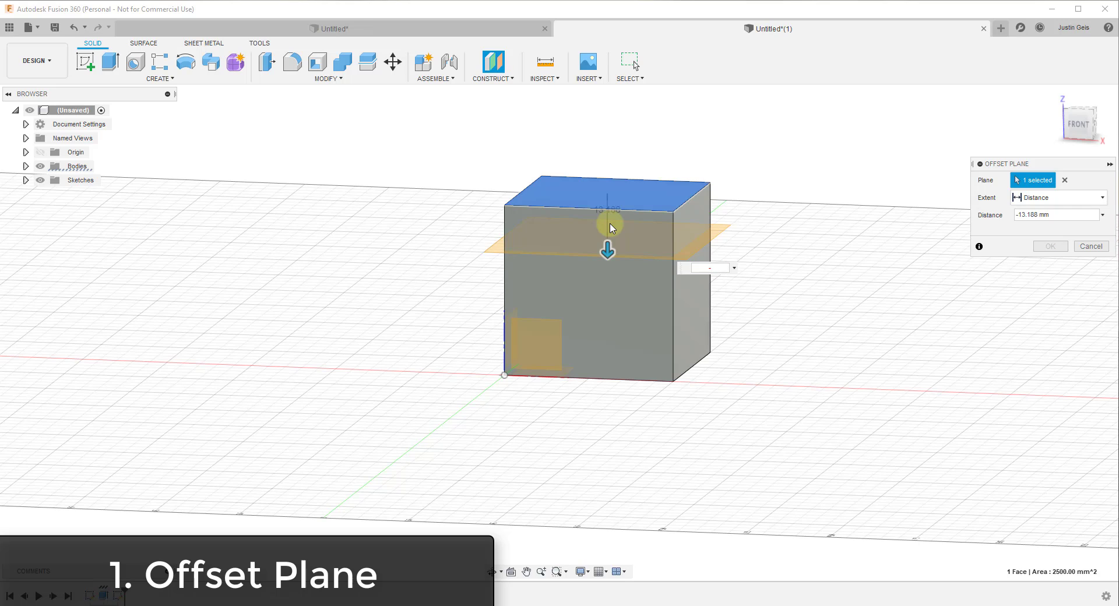
type("-10")
key("Return")
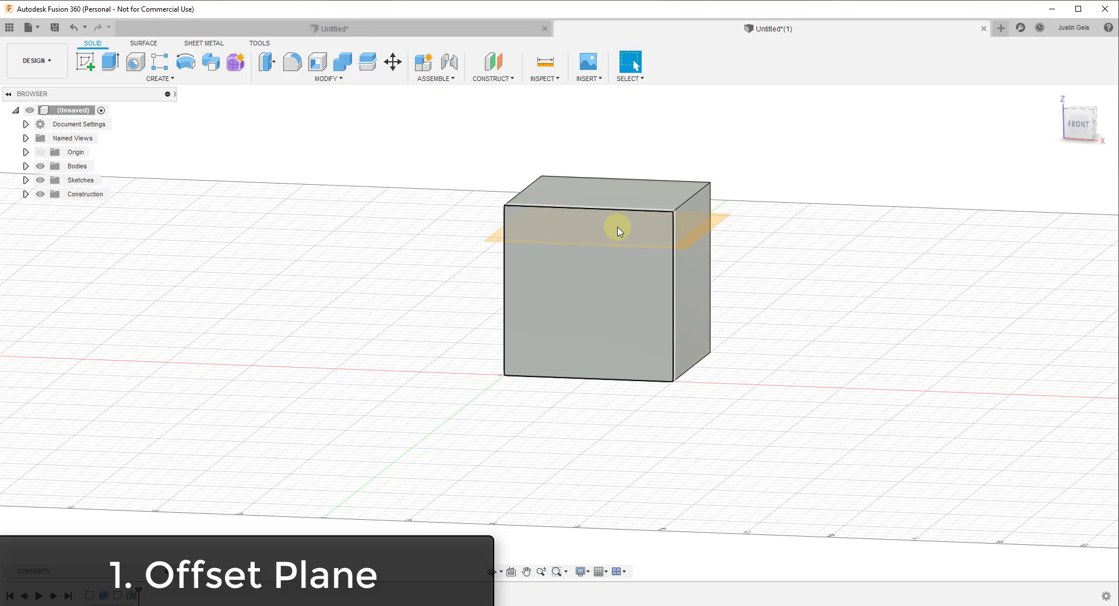
Start a sketch on the offset plane and draw a 10 mm line along the front edge from its midpoint
left_click(687, 244)
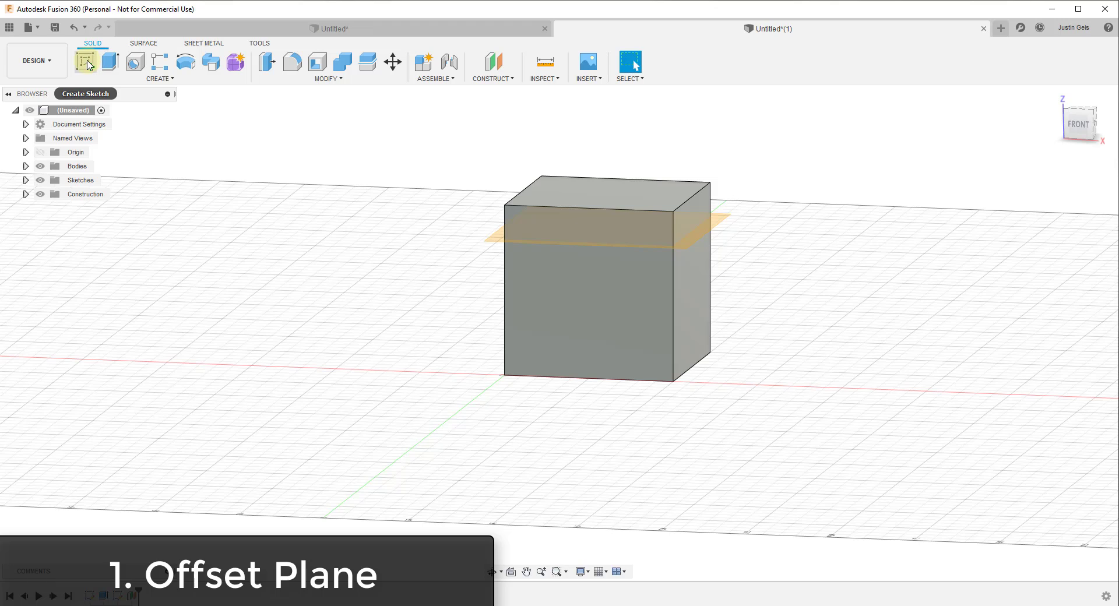
left_click(84, 65)
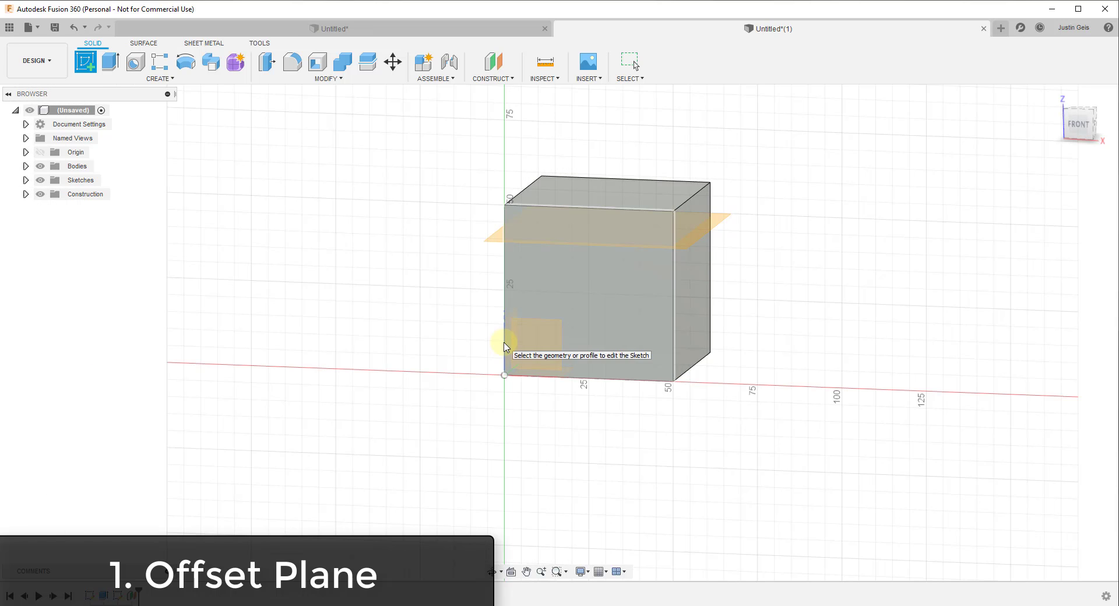
left_click(692, 244)
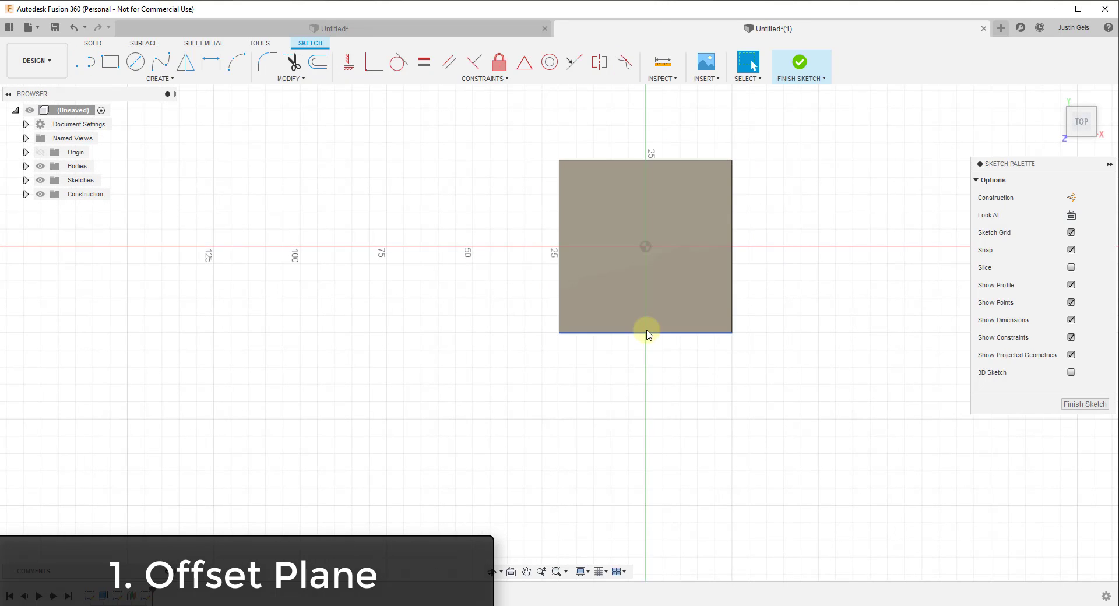
key("l")
left_click(646, 333)
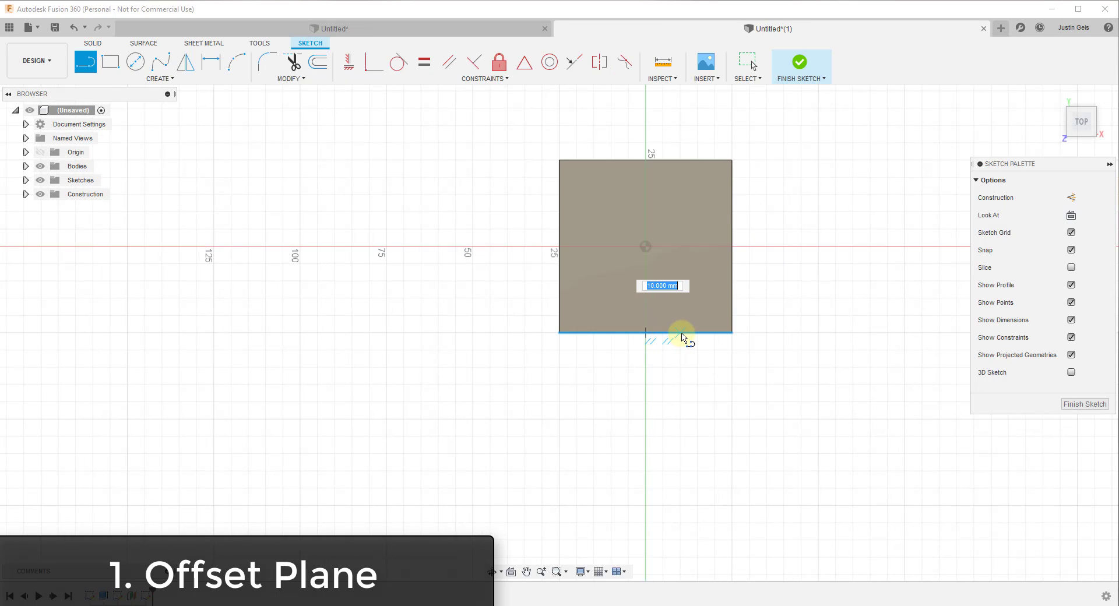
left_click(680, 333)
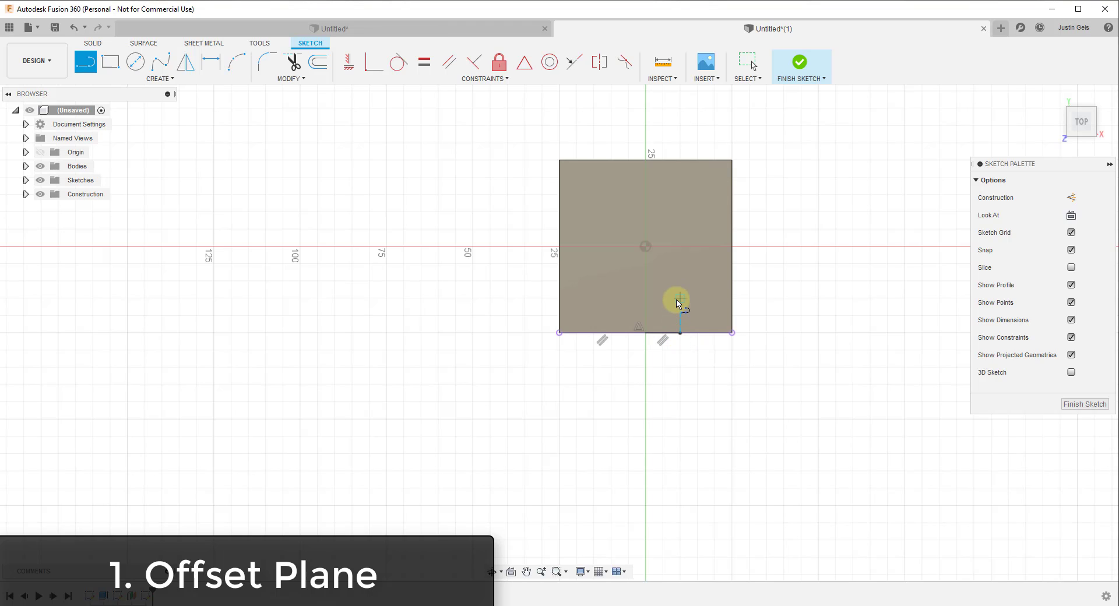
Draw the rectangle's remaining sides 10 mm inward, 20 mm across and back to the front edge, and finish the sketch
left_click(680, 332)
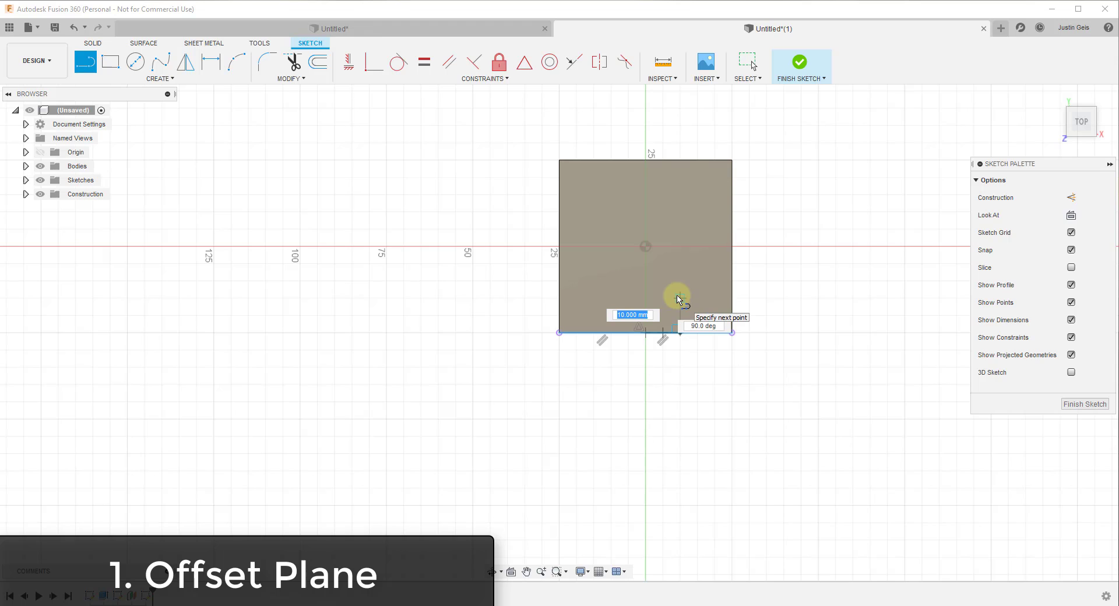
type("10")
key("Return")
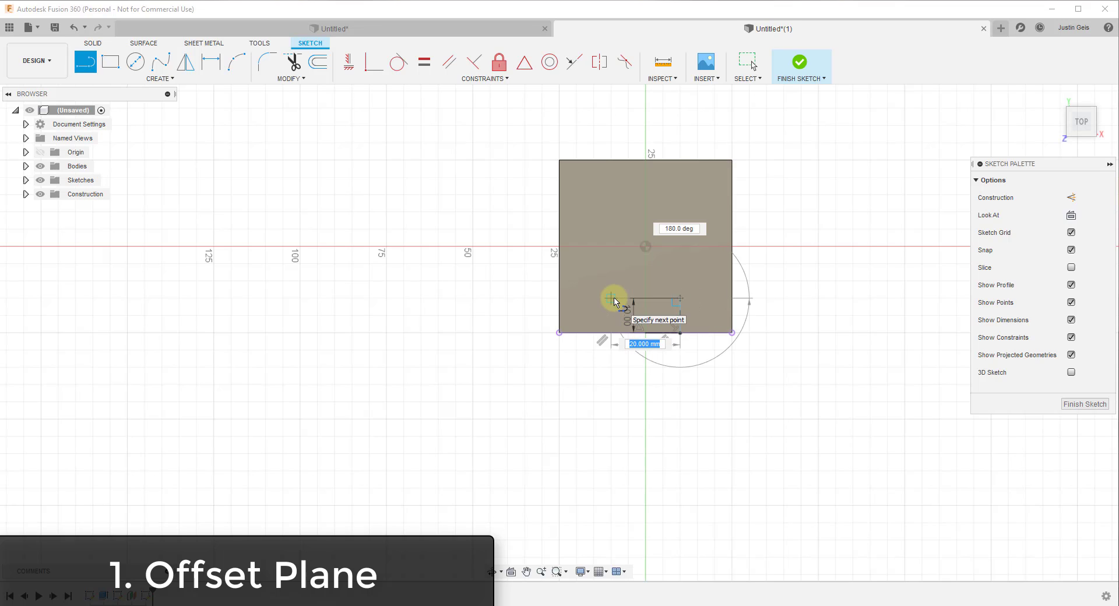
key("Escape")
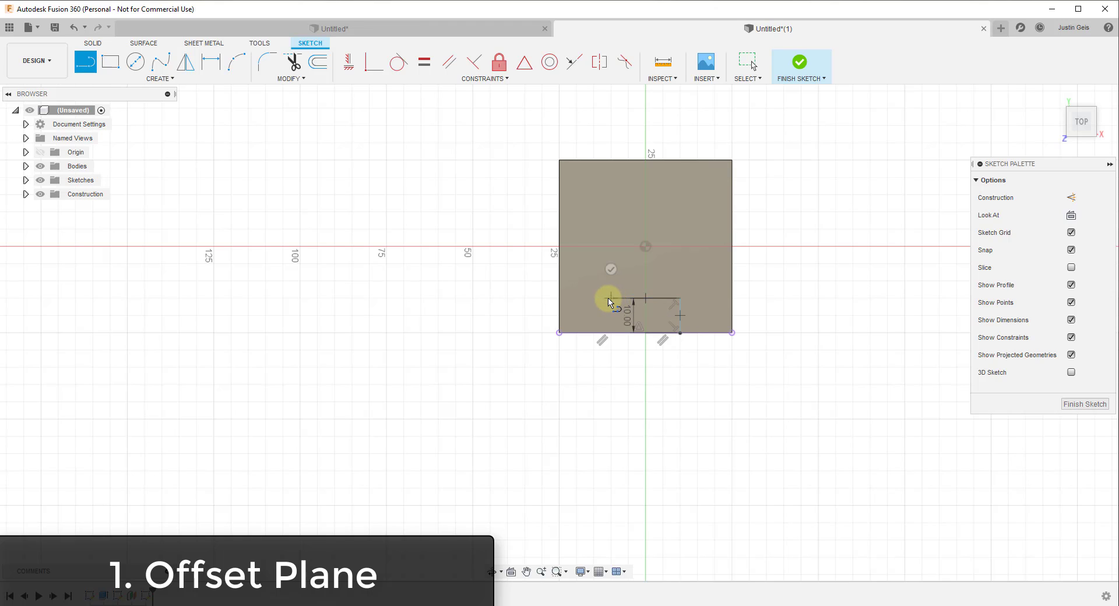
left_click(611, 298)
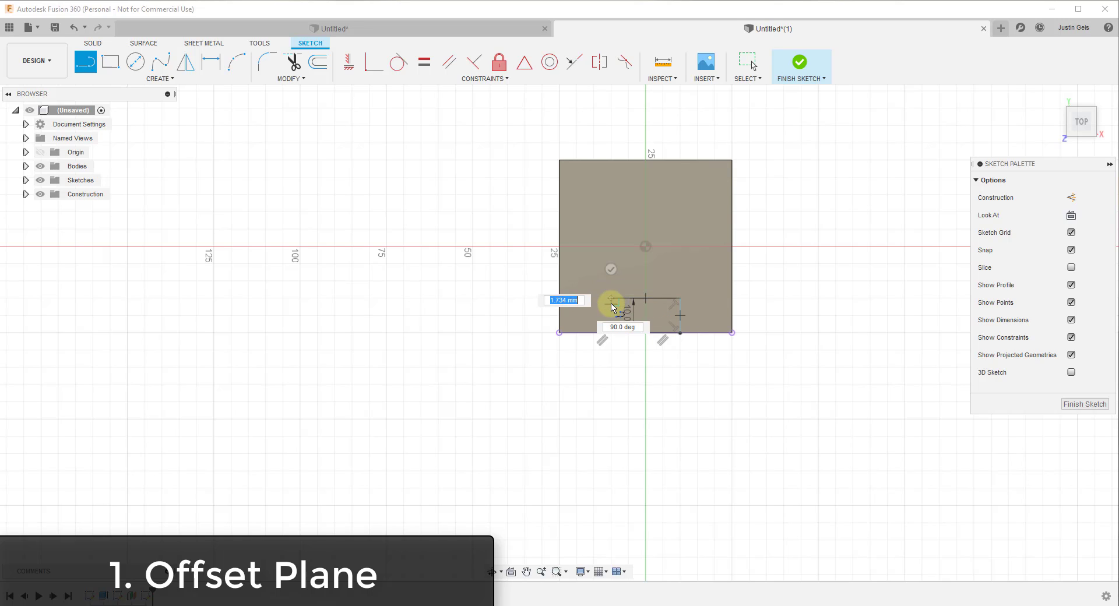
left_click(611, 333)
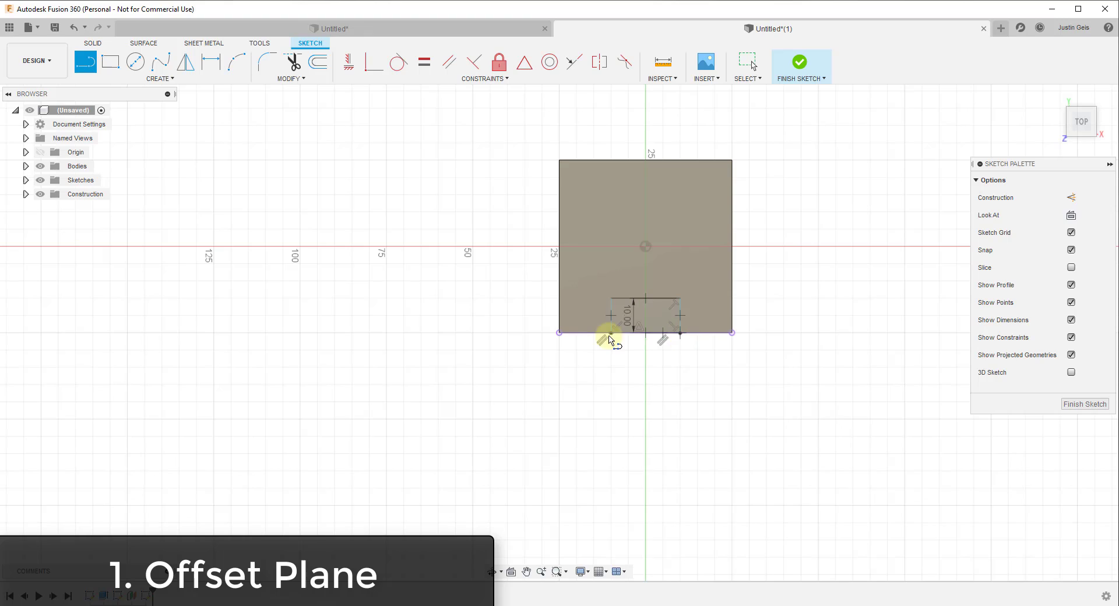
left_click(1085, 404)
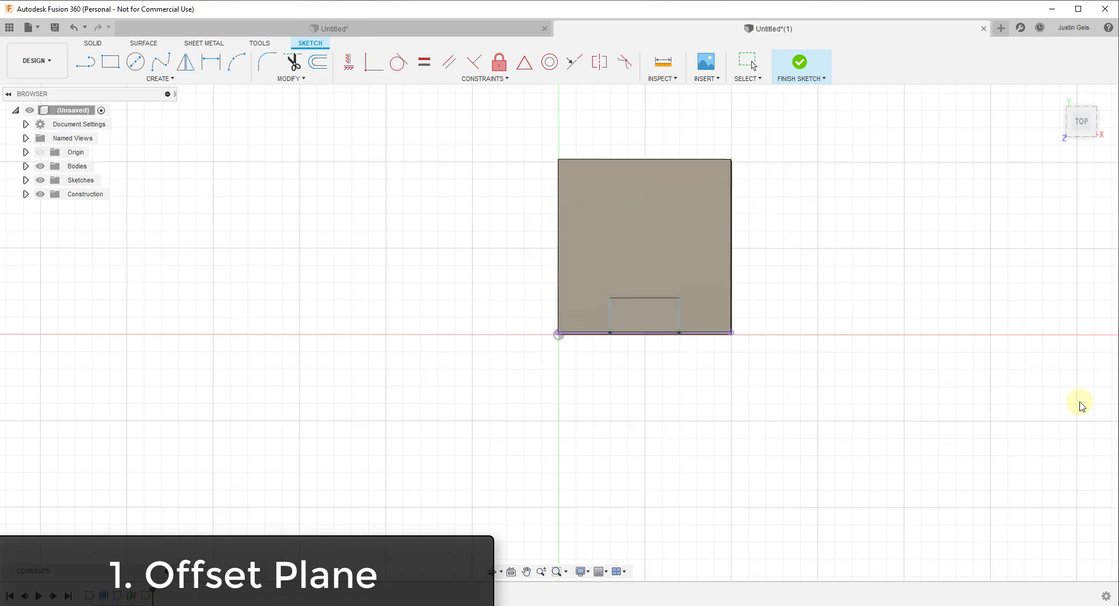
Reopen the sketch on the offset plane and close the rectangle with a line between its two corners on the front edge
scroll(624, 214, "up", 4)
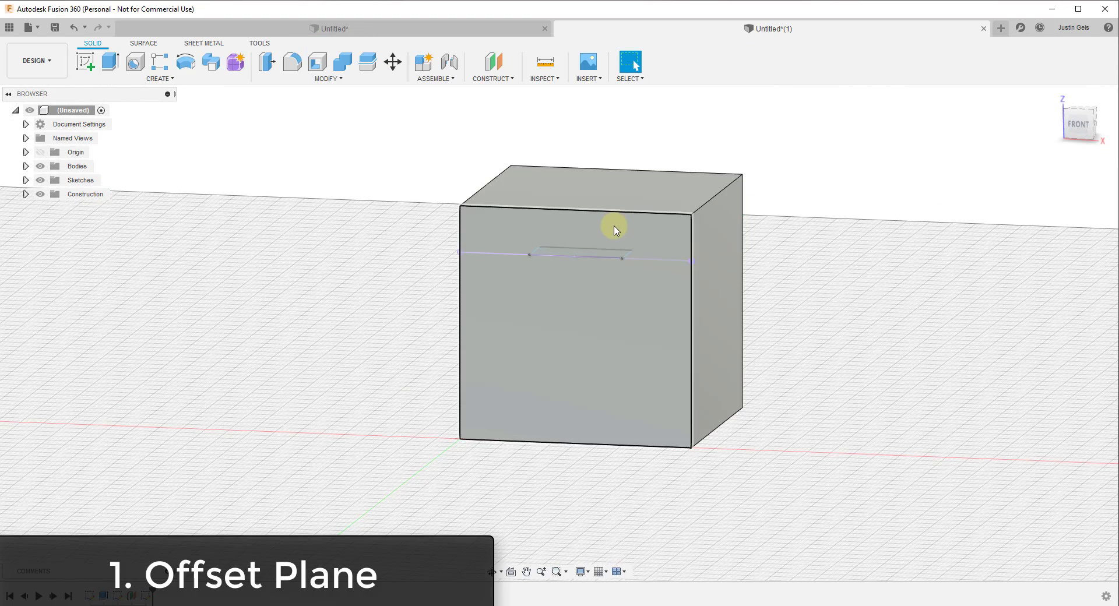
left_click(109, 62)
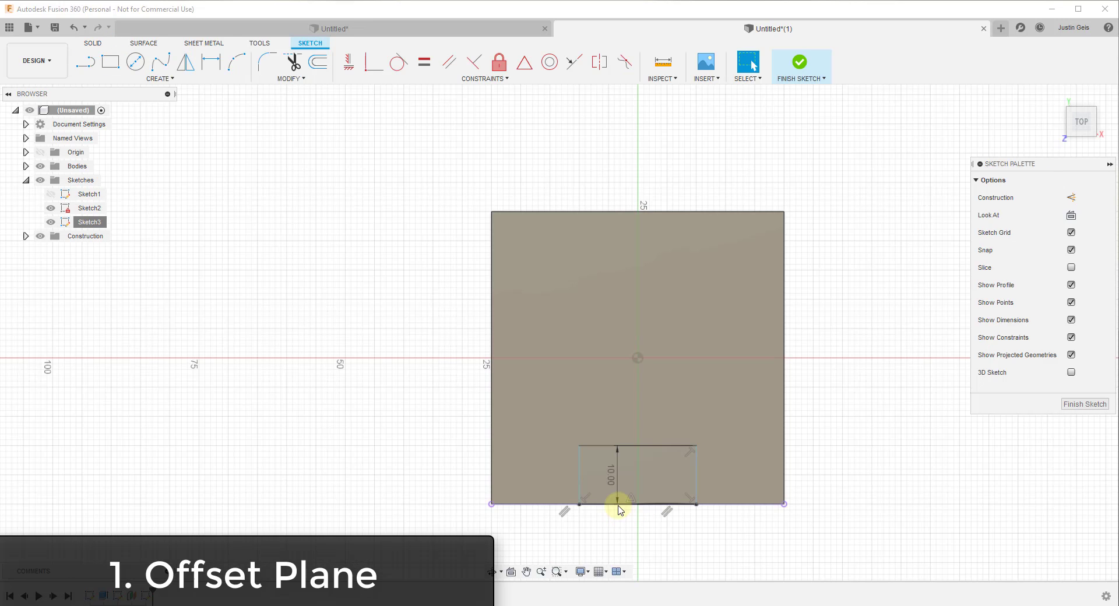
key("l")
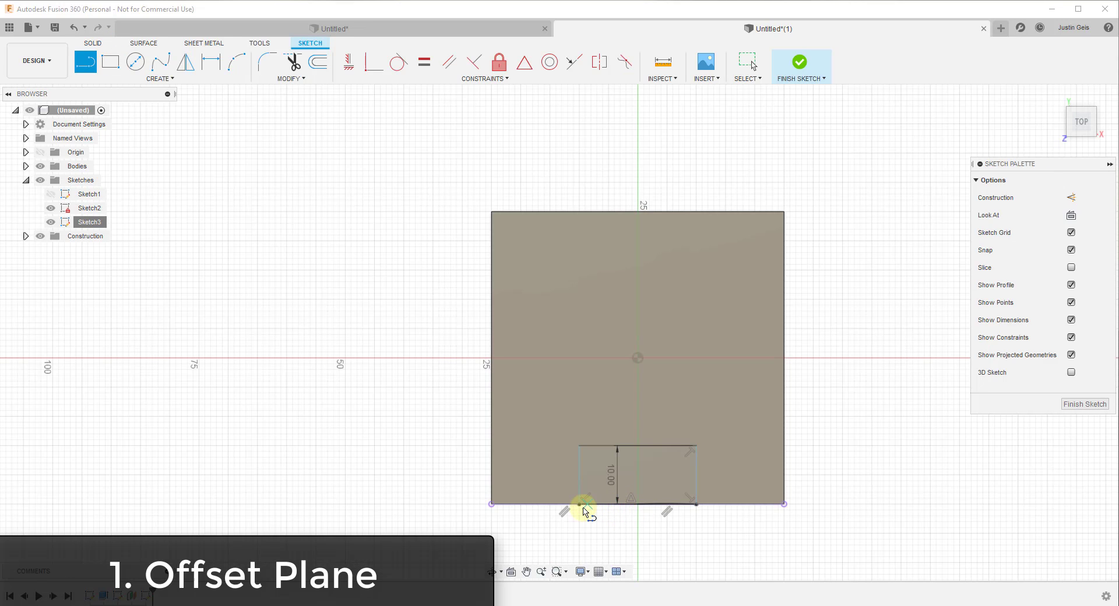
left_click(579, 504)
left_click(696, 504)
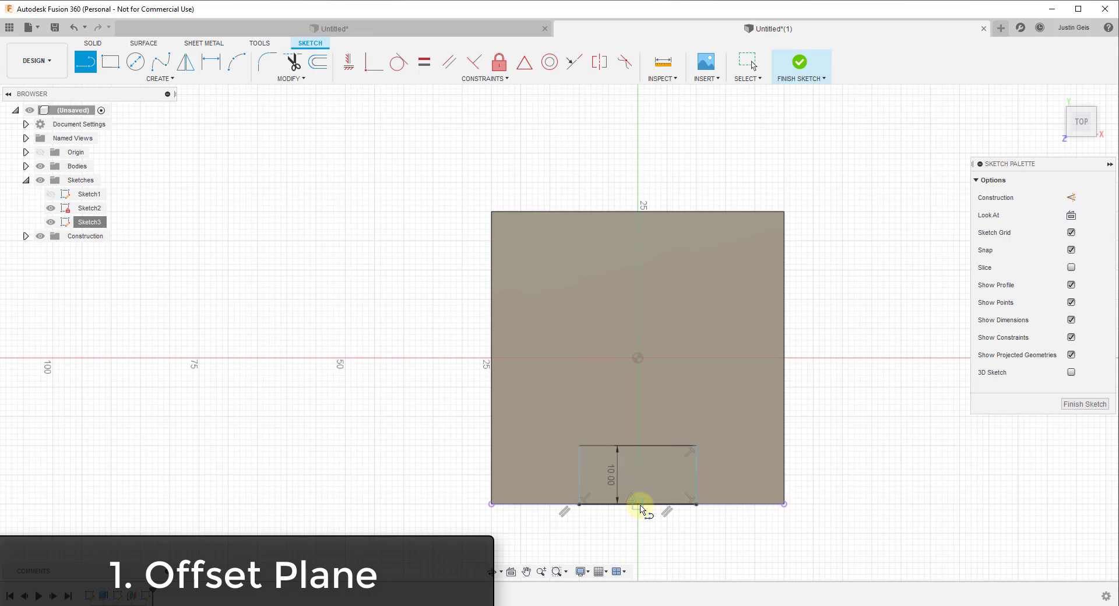
Extrude the rectangular profile on the offset plane downward as a cut, forming a pocket in the cube's front face
key("e")
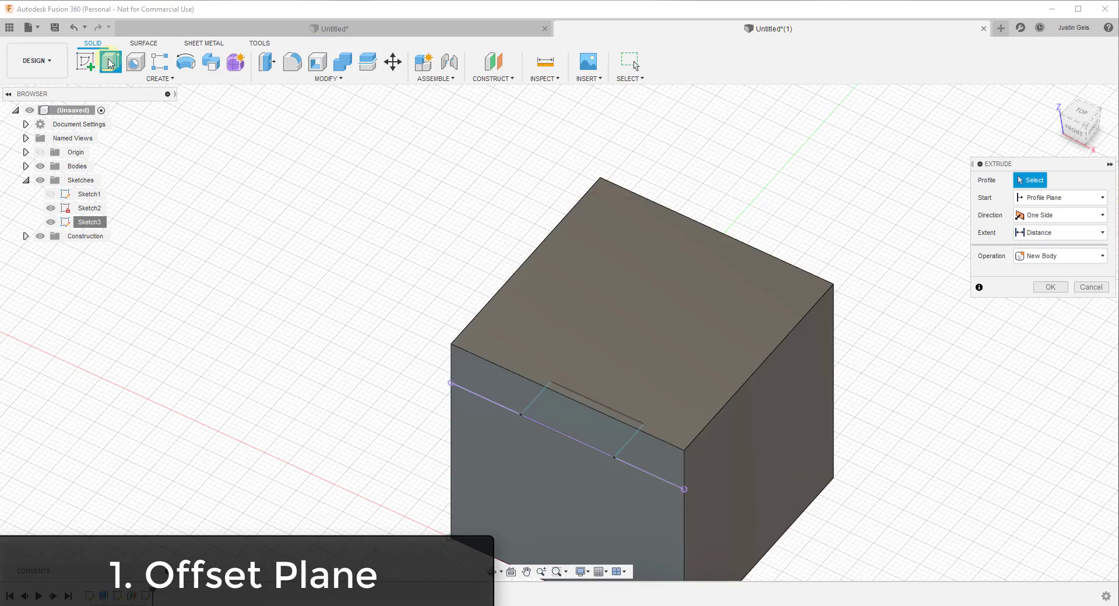
left_click(40, 166)
left_click(611, 418)
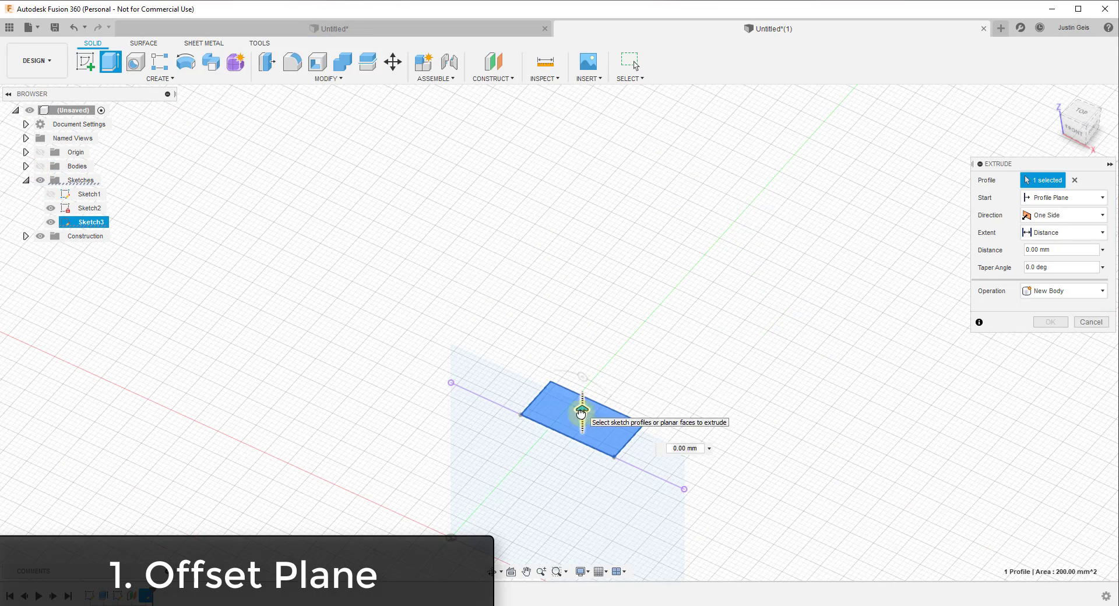
left_click_drag(581, 411, 580, 475)
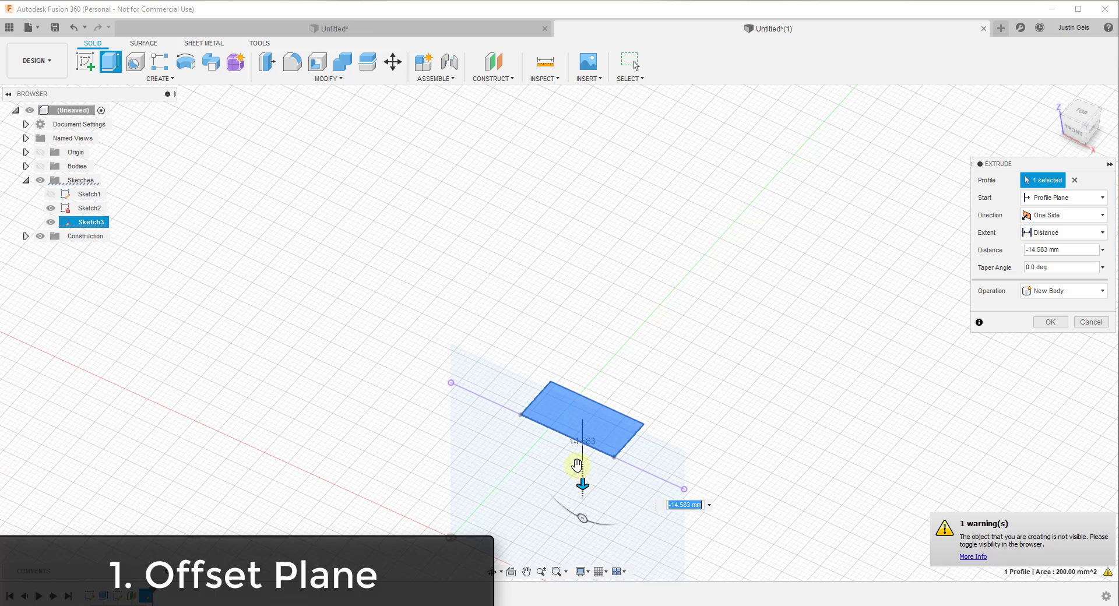
left_click(41, 167)
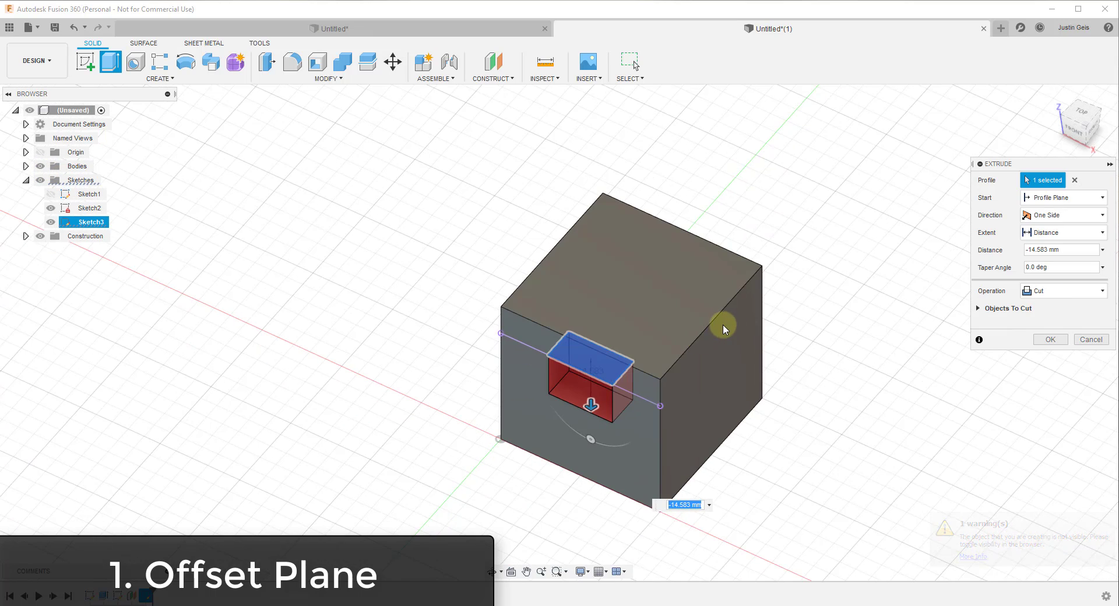
middle_click_drag(723, 324, 724, 312, "shift")
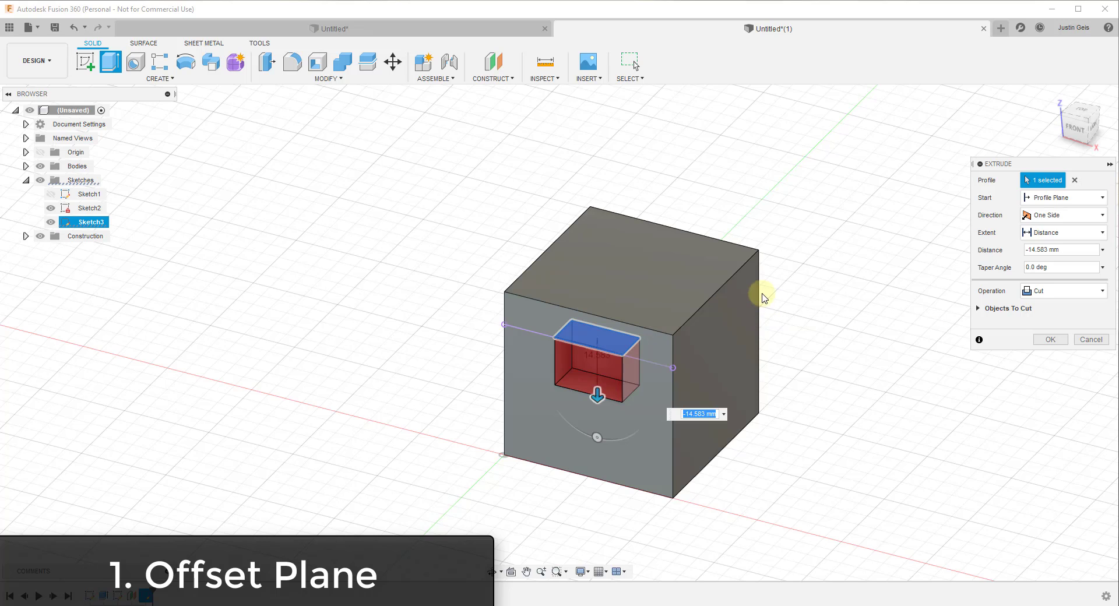
left_click(1067, 252)
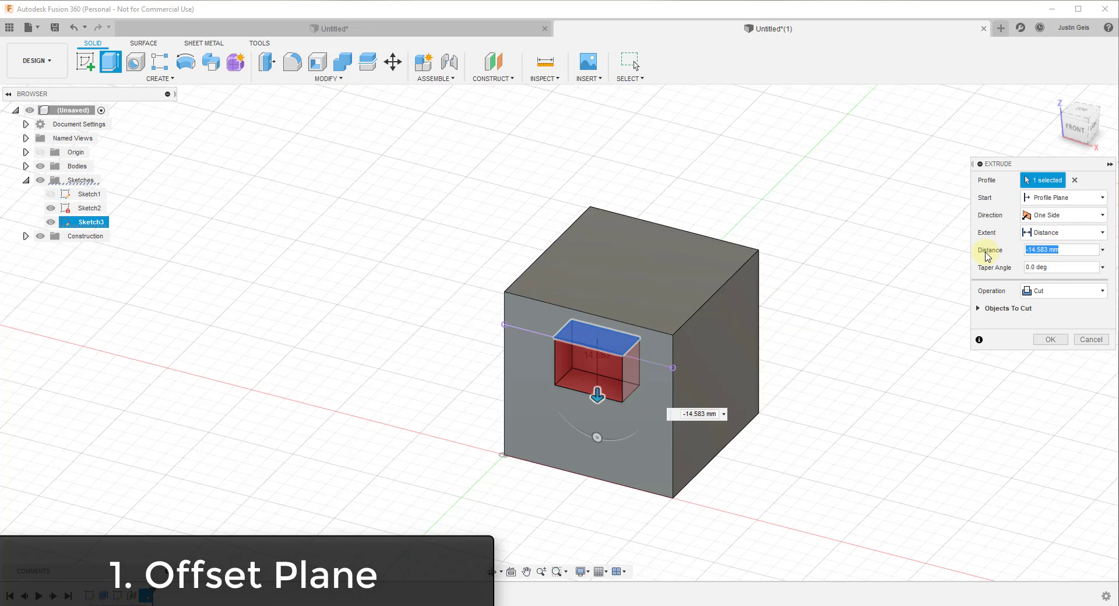
type("-1")
key("Return")
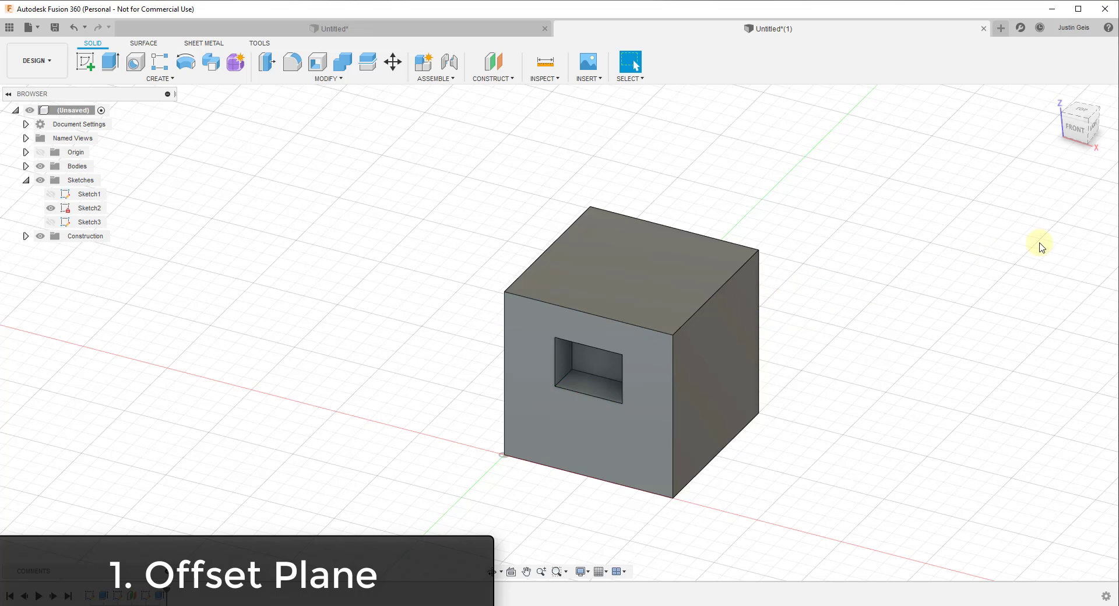
Create a construction plane at a 45-degree angle through the left edge of the cube's top face
scroll(670, 387, "up", 1)
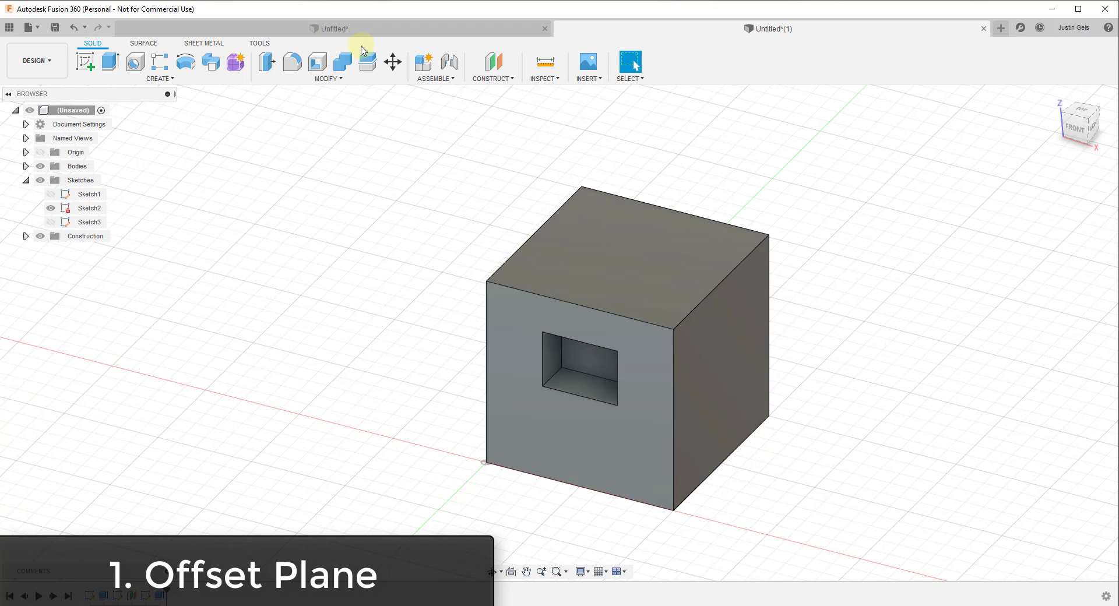
left_click(476, 80)
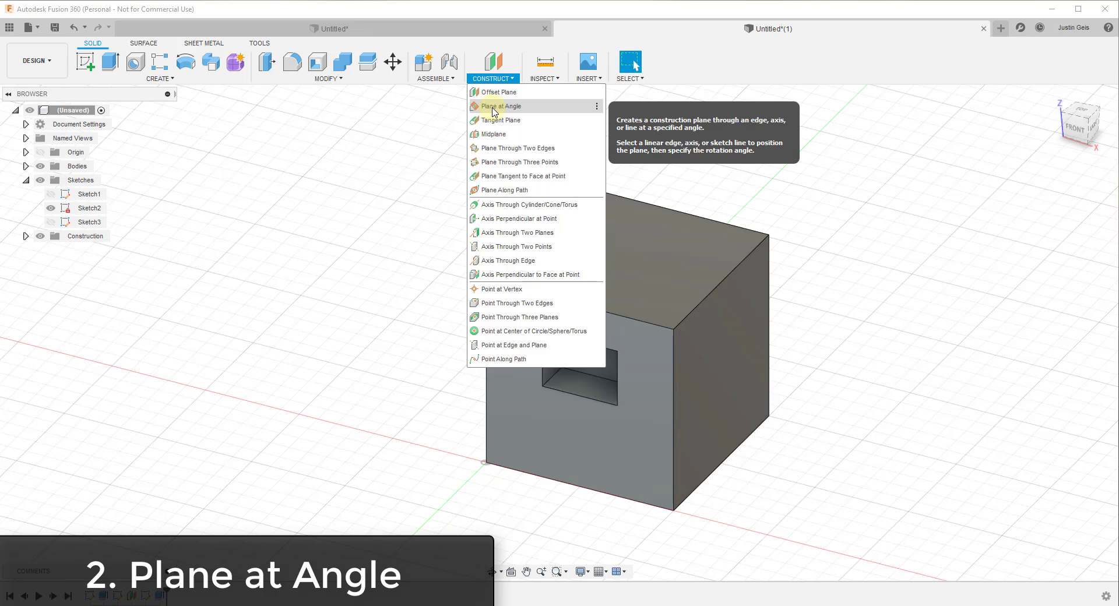
left_click(493, 107)
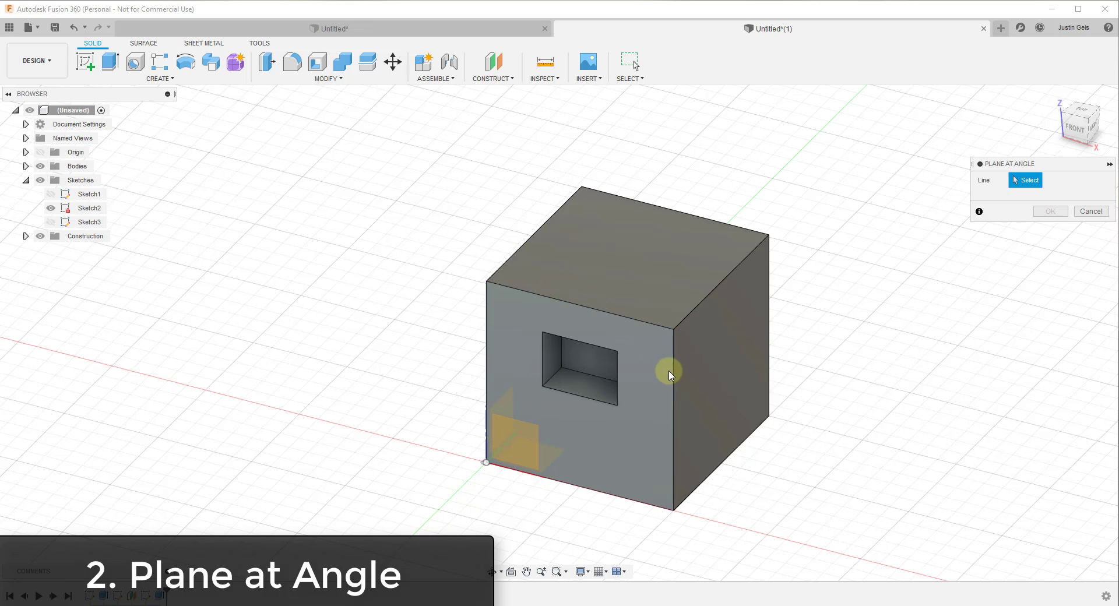
left_click(526, 247)
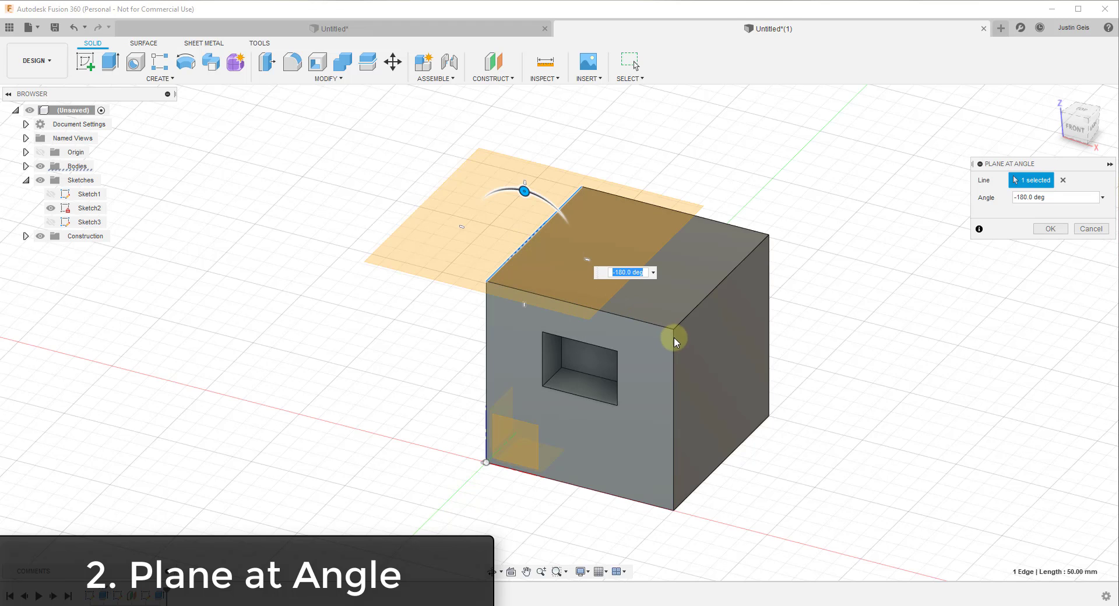
middle_click_drag(662, 362, 732, 338, "shift")
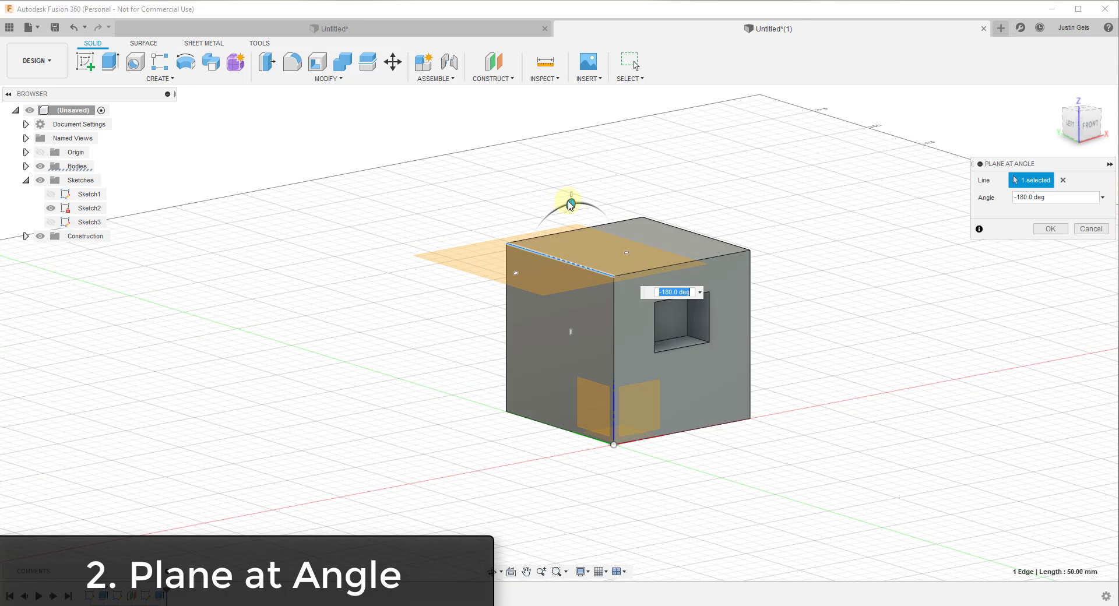
left_click_drag(571, 204, 568, 208)
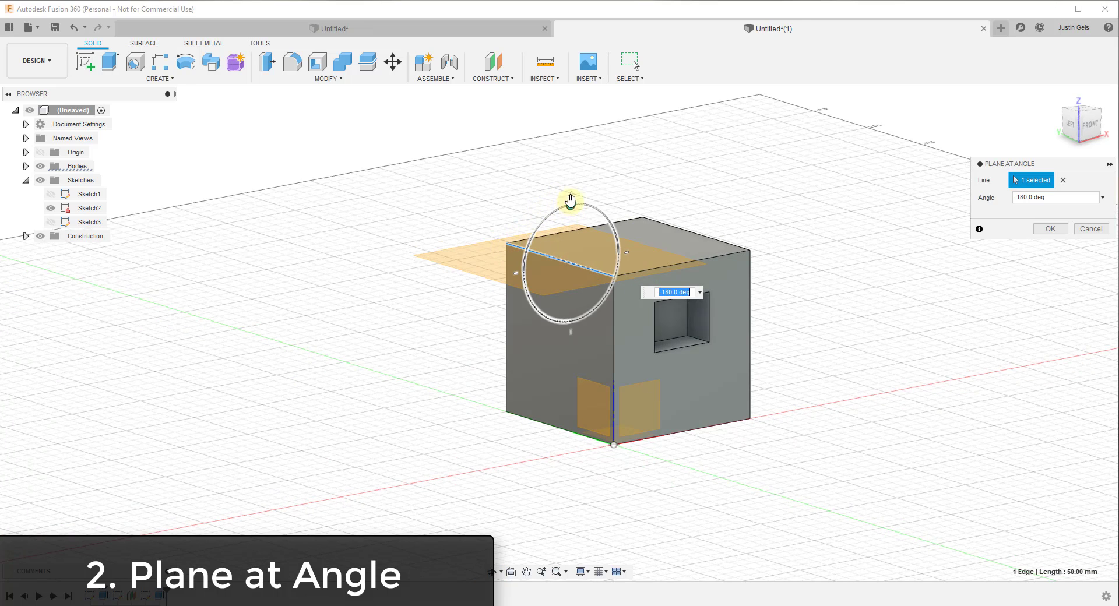
left_click_drag(551, 191, 363, 318)
left_click_drag(389, 387, 430, 471)
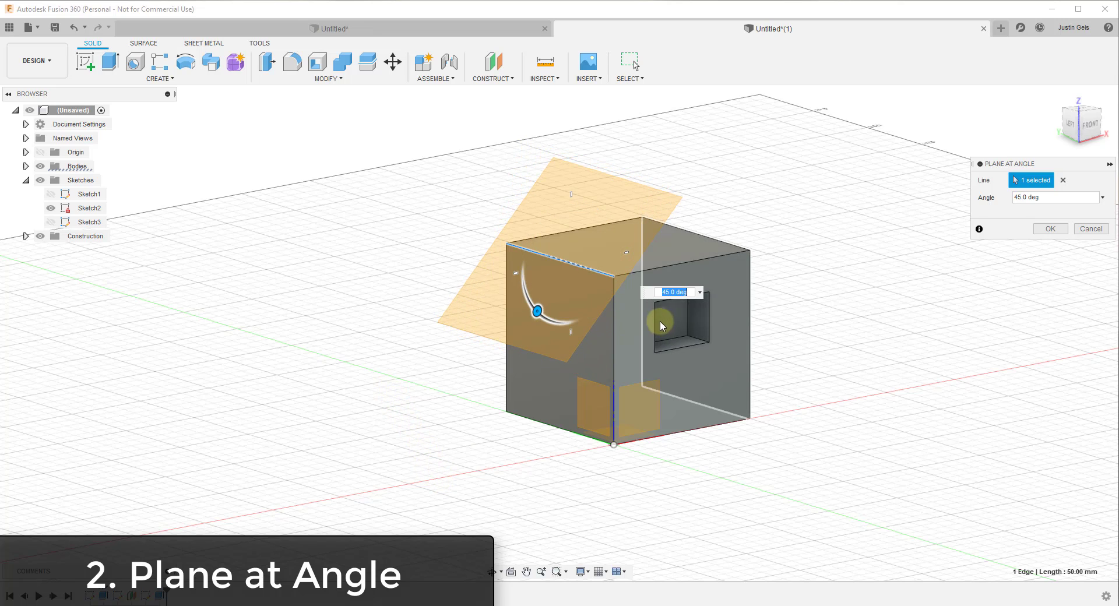
left_click(1055, 230)
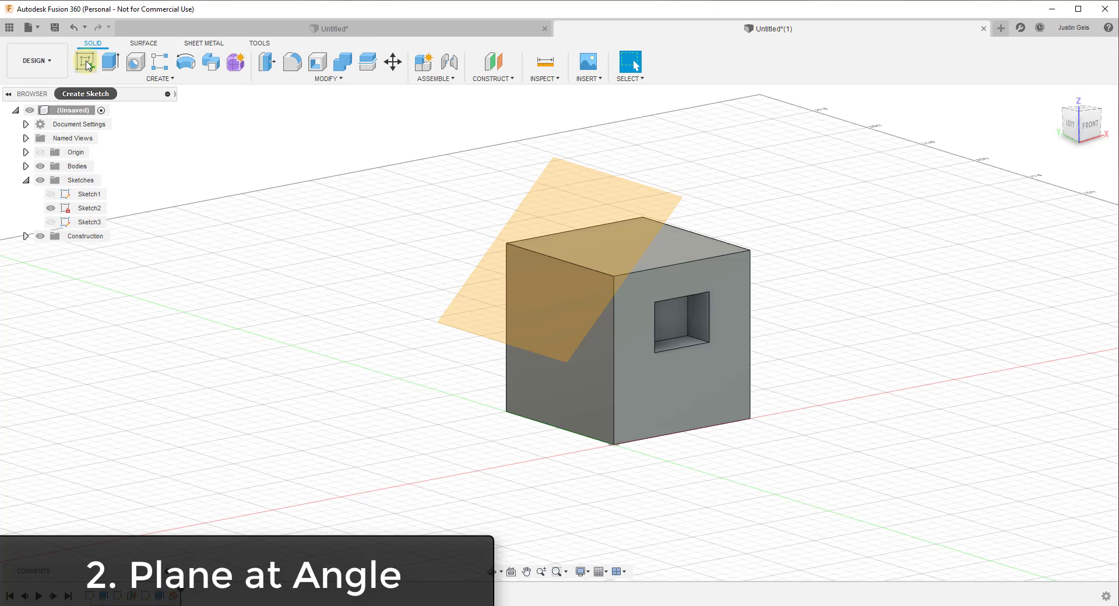
Sketch a circle about 20 mm in diameter on the angled plane, centred on the midpoint of the cube's edge, and finish the sketch
left_click(87, 65)
left_click(611, 201)
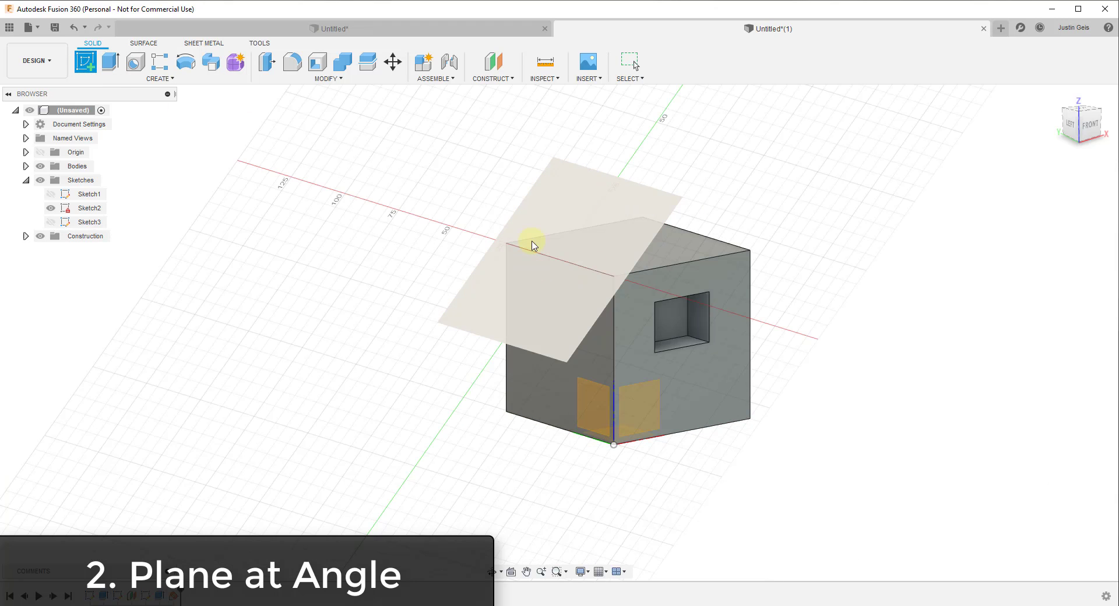
left_click(571, 187)
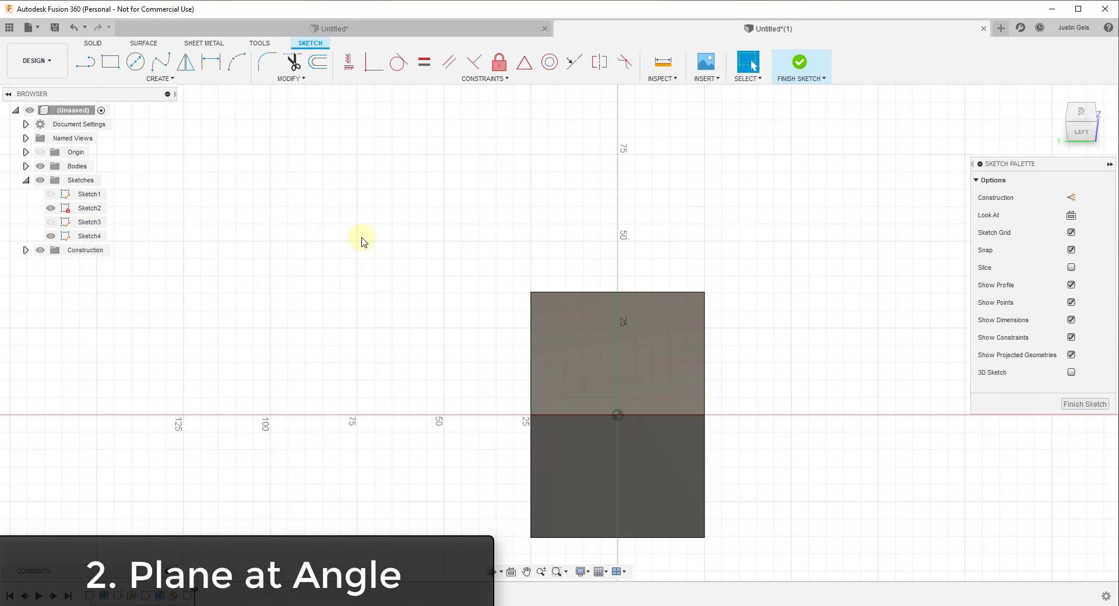
key("c")
left_click(617, 415)
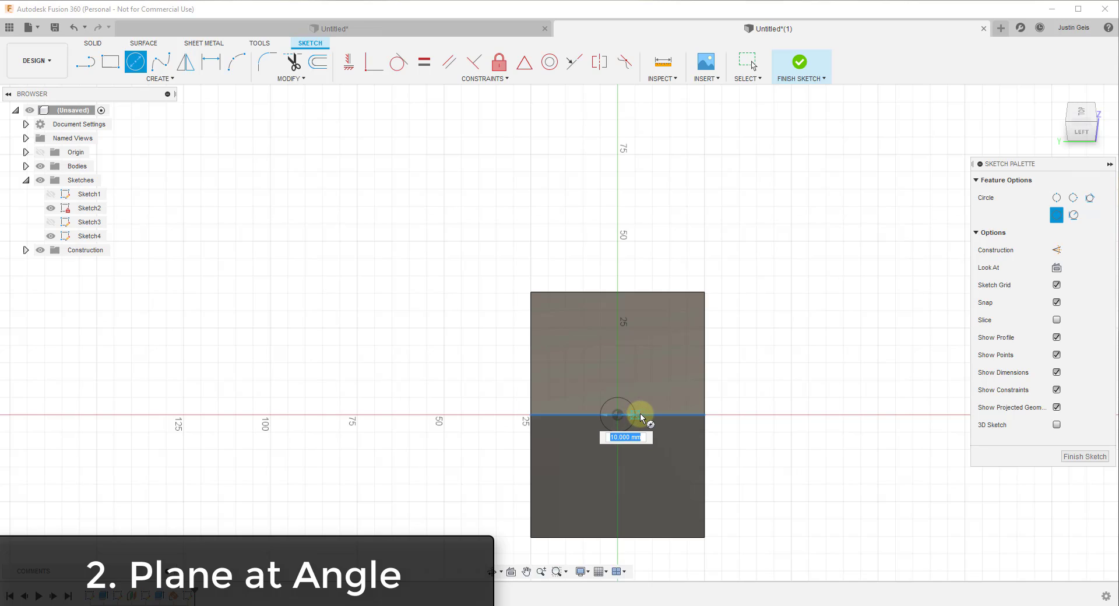
left_click(649, 419)
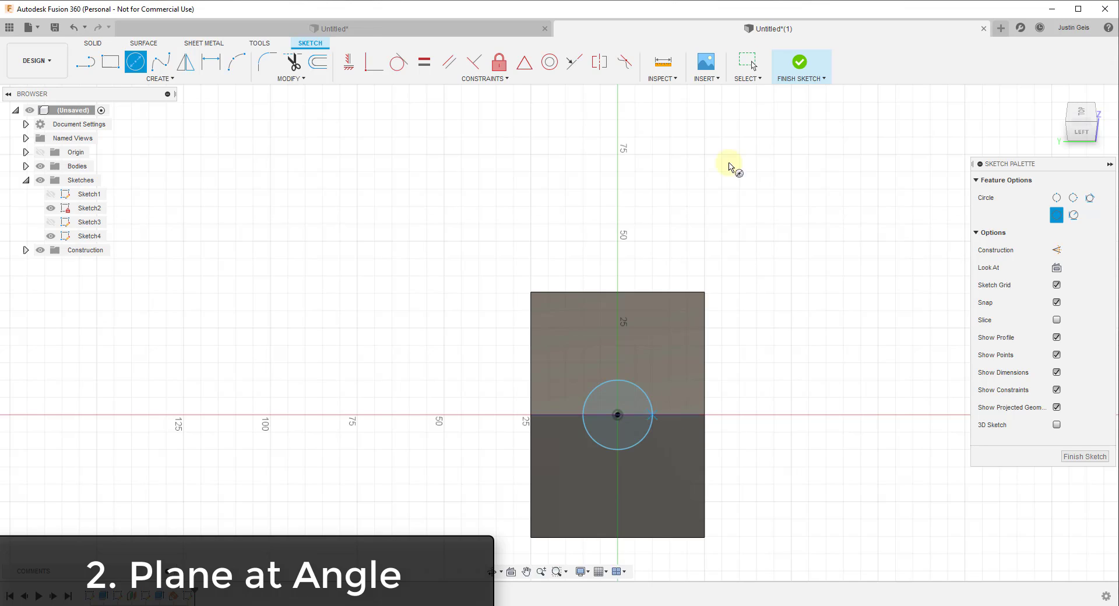
key("Escape")
left_click(800, 62)
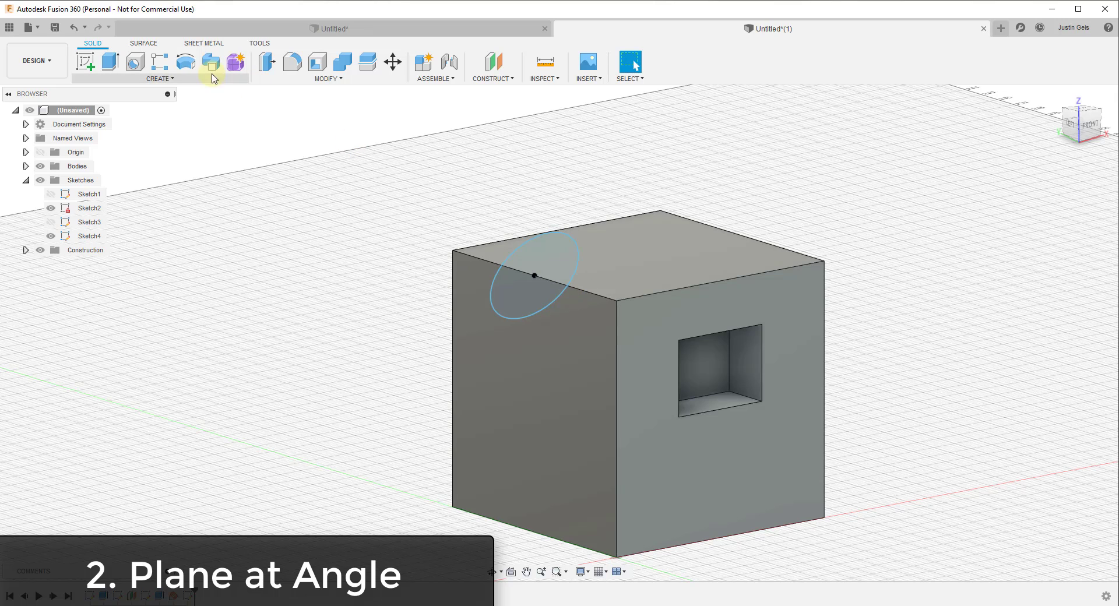
Extrude the circle about -14.5 mm into the cube with the operation set to Join
left_click(111, 61)
left_click(572, 289)
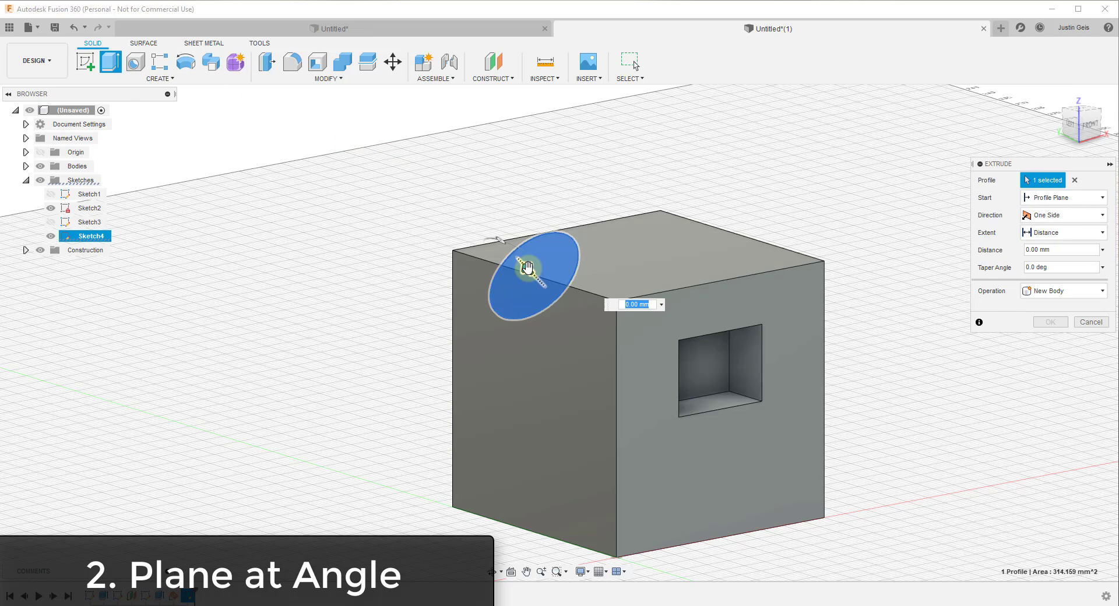
left_click_drag(533, 273, 580, 304)
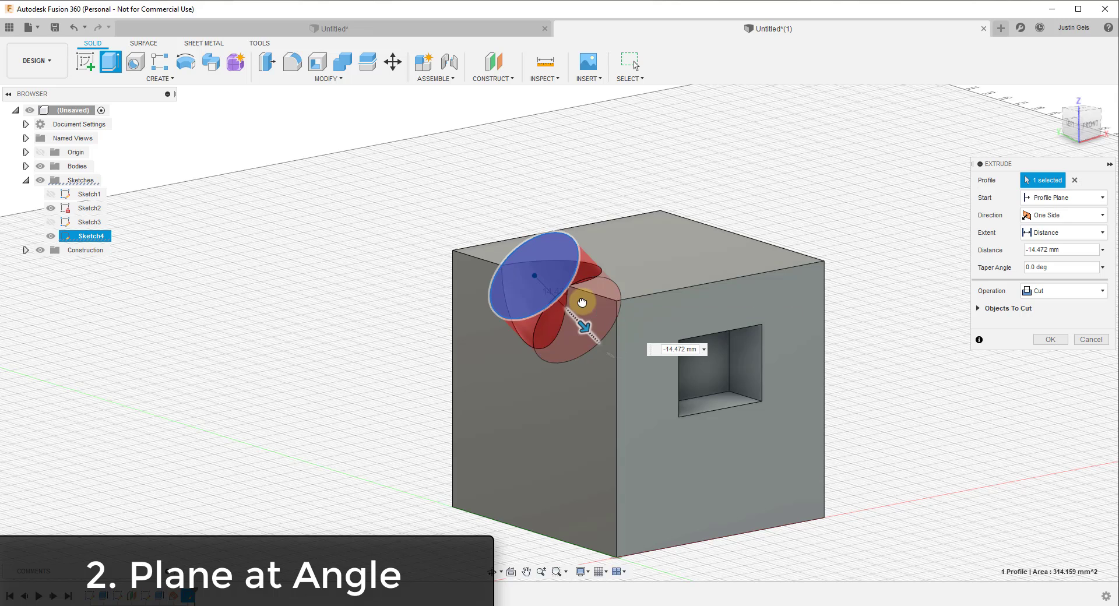
left_click(1077, 296)
left_click(1058, 307)
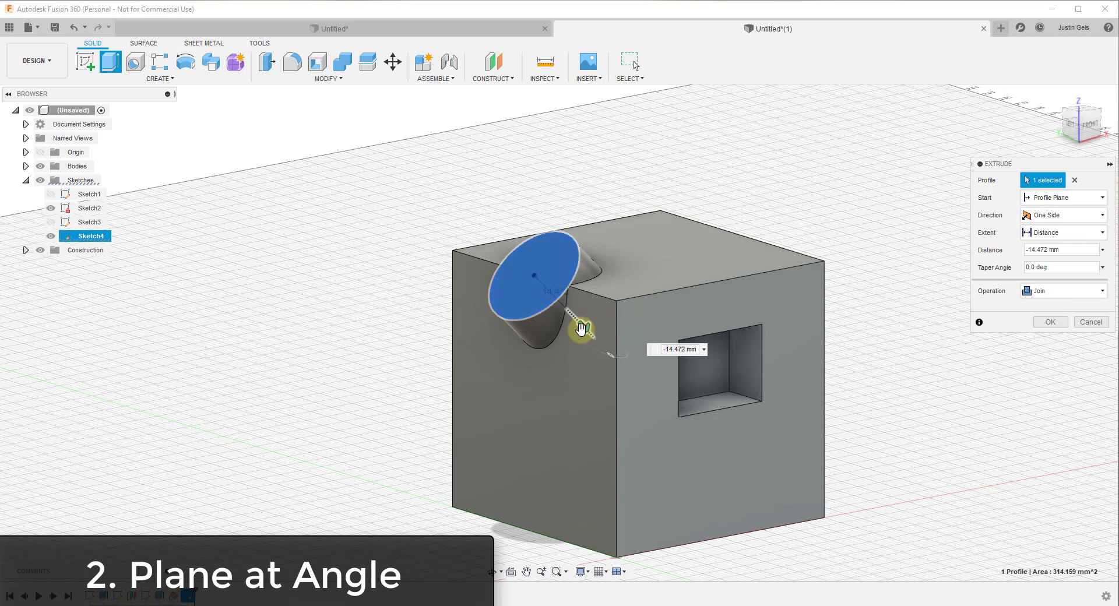
Make the circle's extrusion two-sided, with the second side about -3.4 mm outward, and complete it
left_click(1048, 219)
left_click(1050, 239)
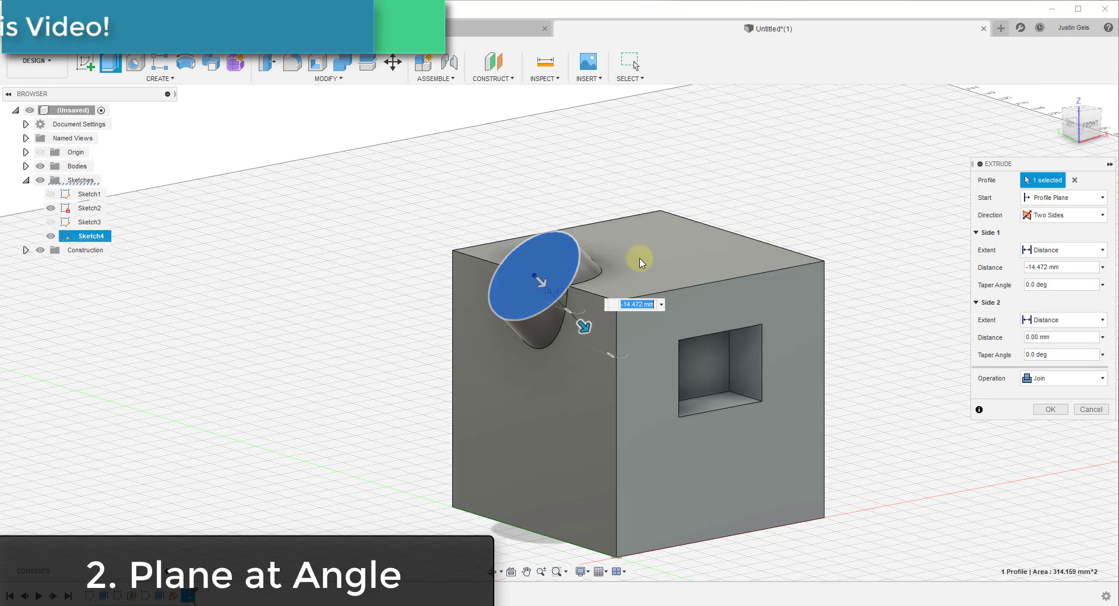
left_click_drag(537, 282, 526, 272)
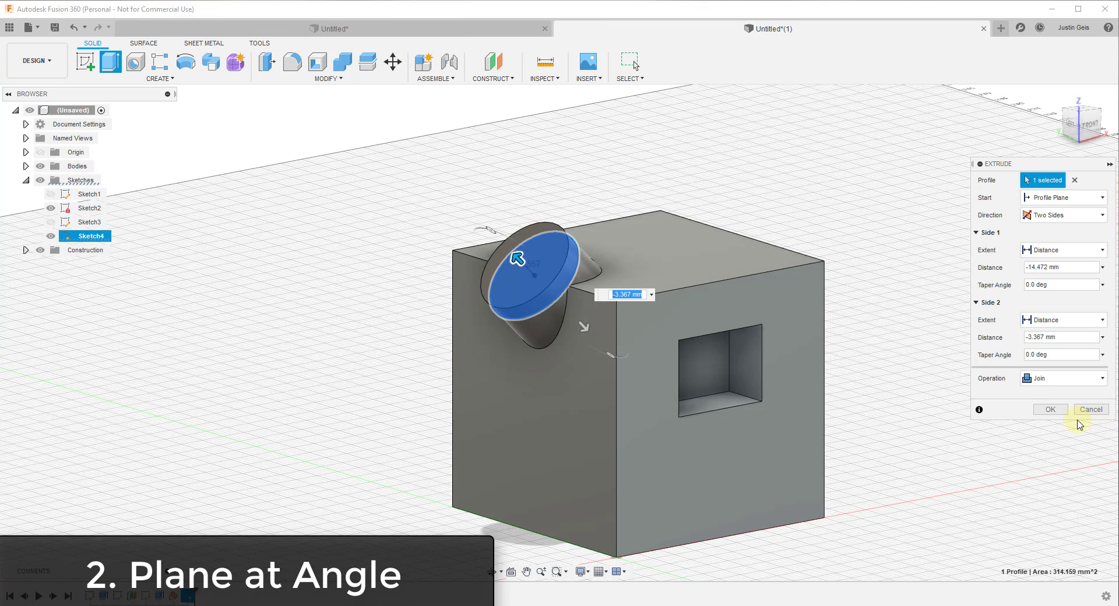
left_click(1049, 410)
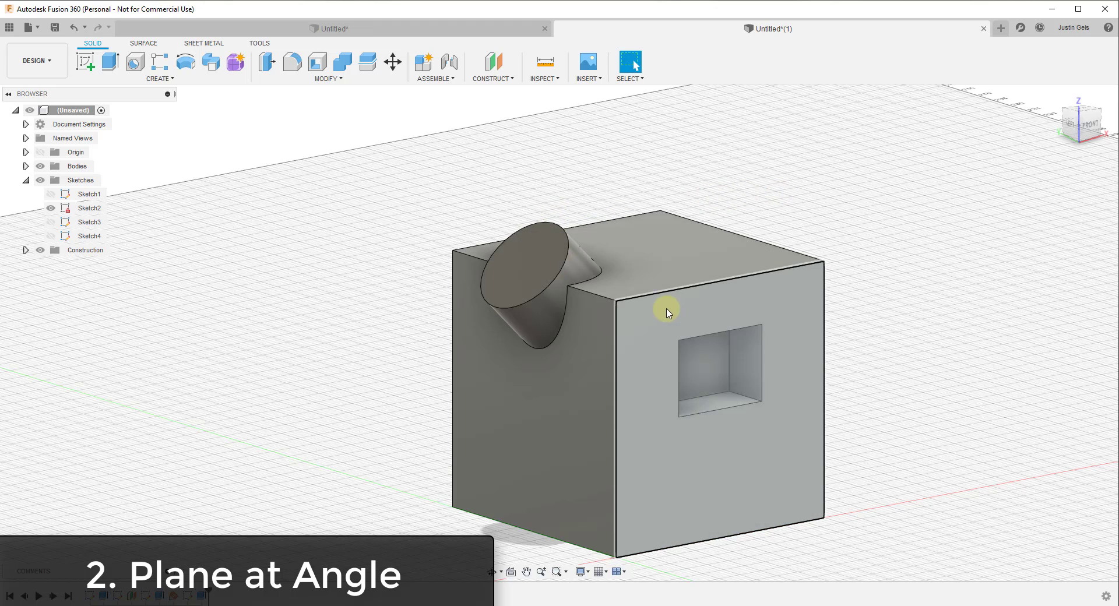
Sketch a circle about 40 mm in diameter on the ground plane to the right of the cube and finish the sketch
middle_click_drag(667, 310, 628, 291)
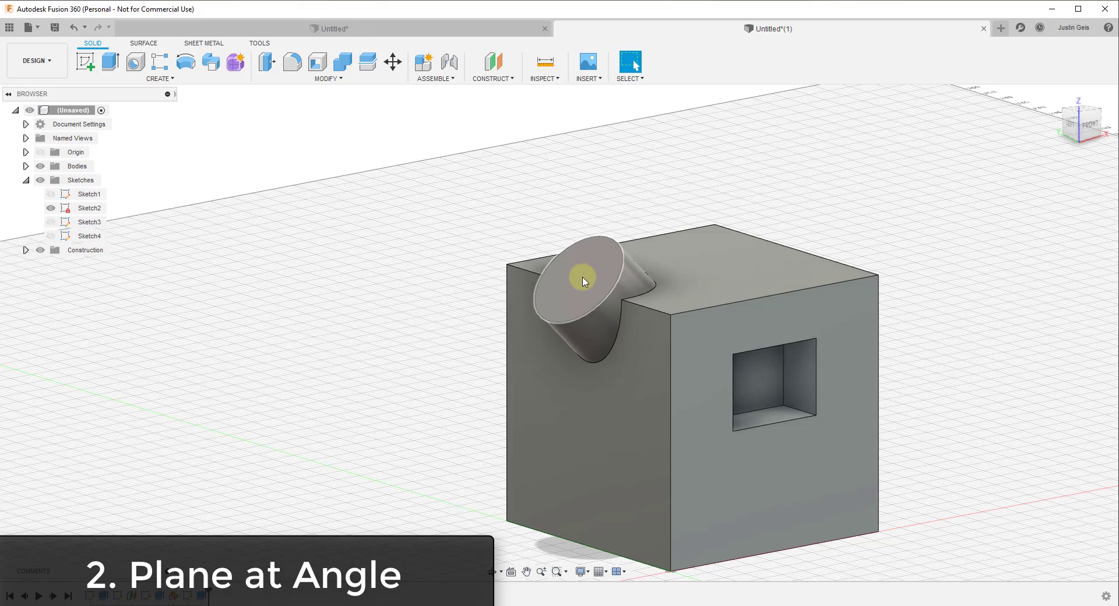
scroll(562, 288, "up", 3)
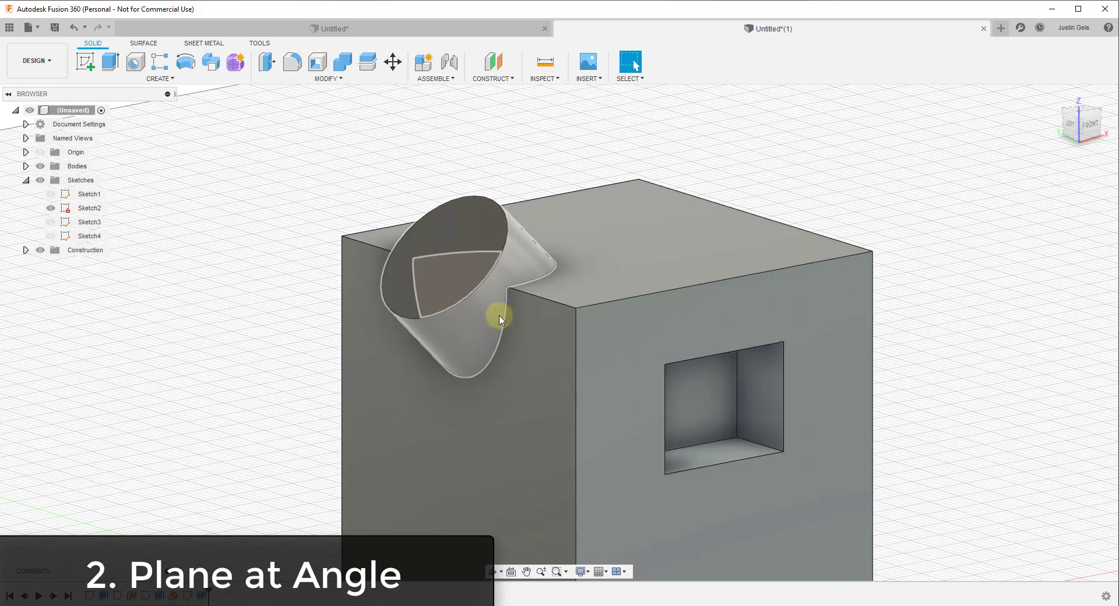
scroll(565, 340, "down", 1)
scroll(564, 341, "down", 5)
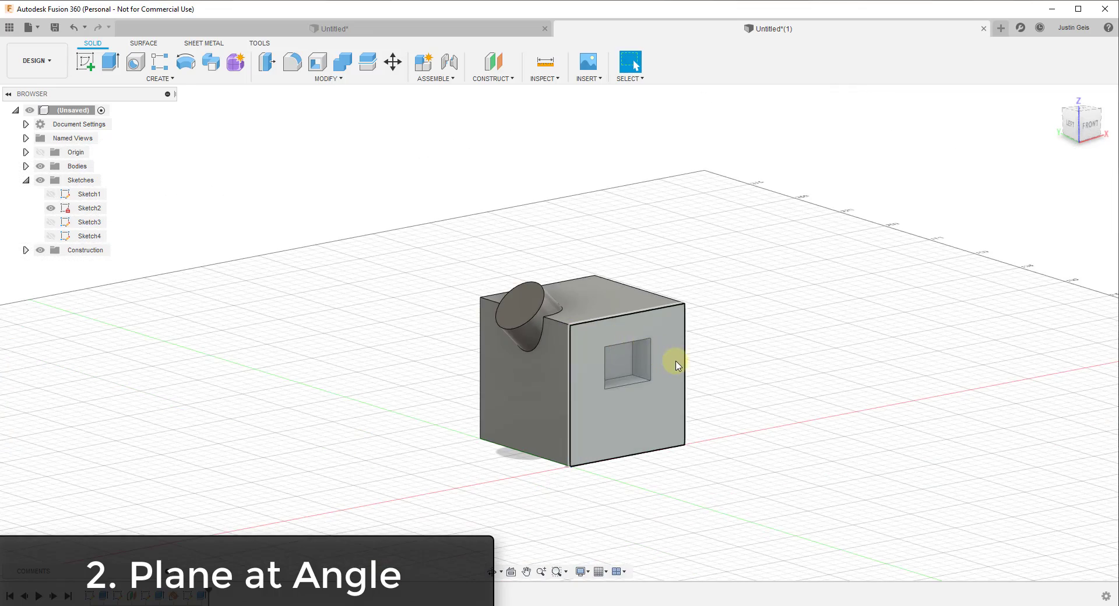
middle_click_drag(675, 365, 527, 367, "shift")
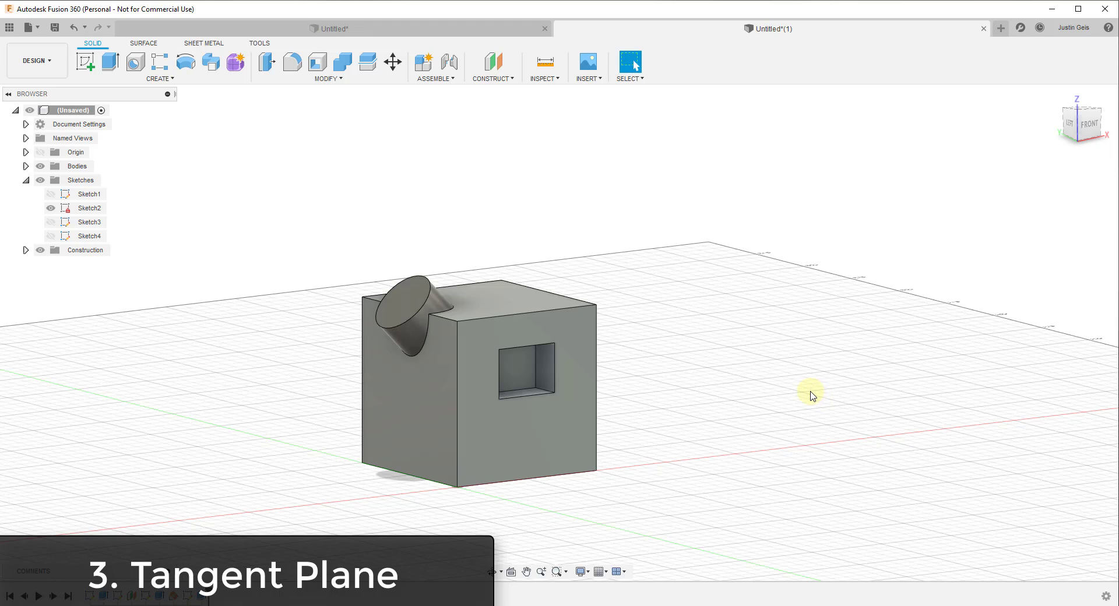
left_click(85, 61)
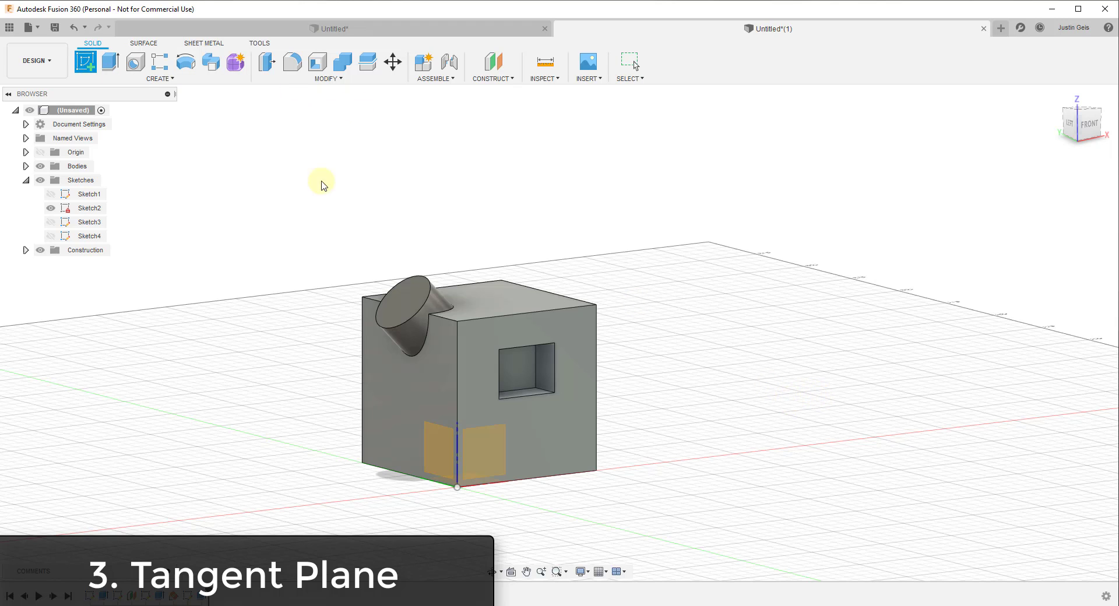
left_click(710, 444)
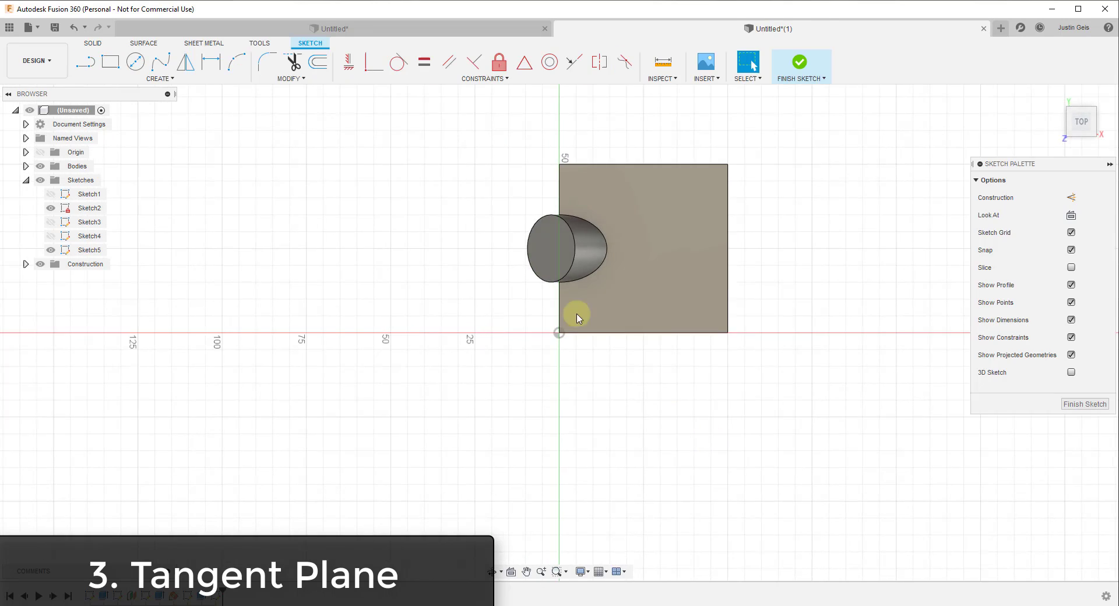
key("c")
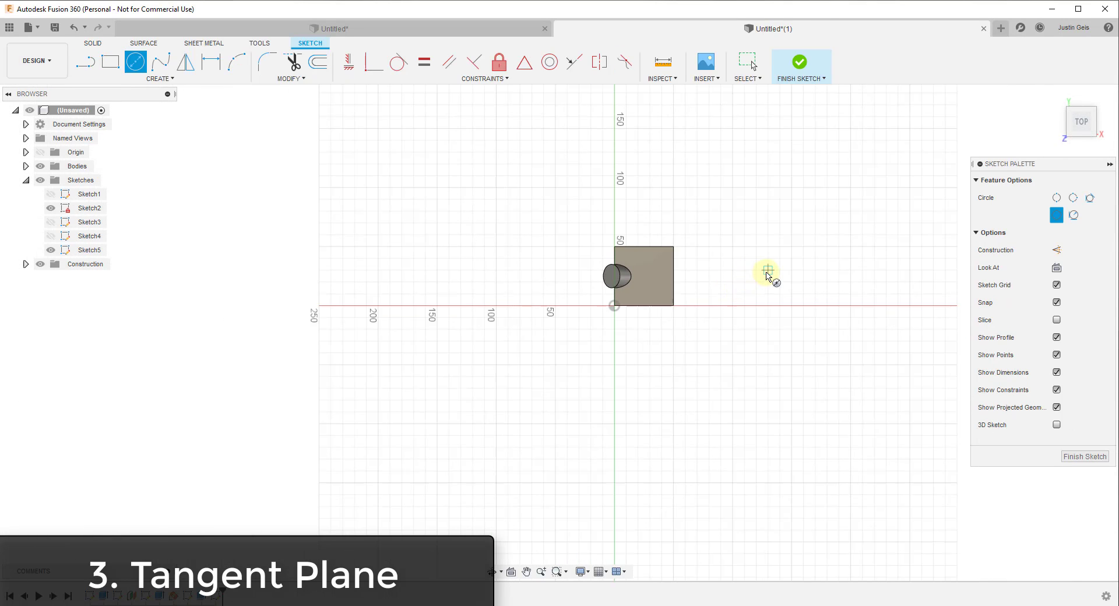
left_click(768, 270)
left_click(794, 274)
left_click(804, 73)
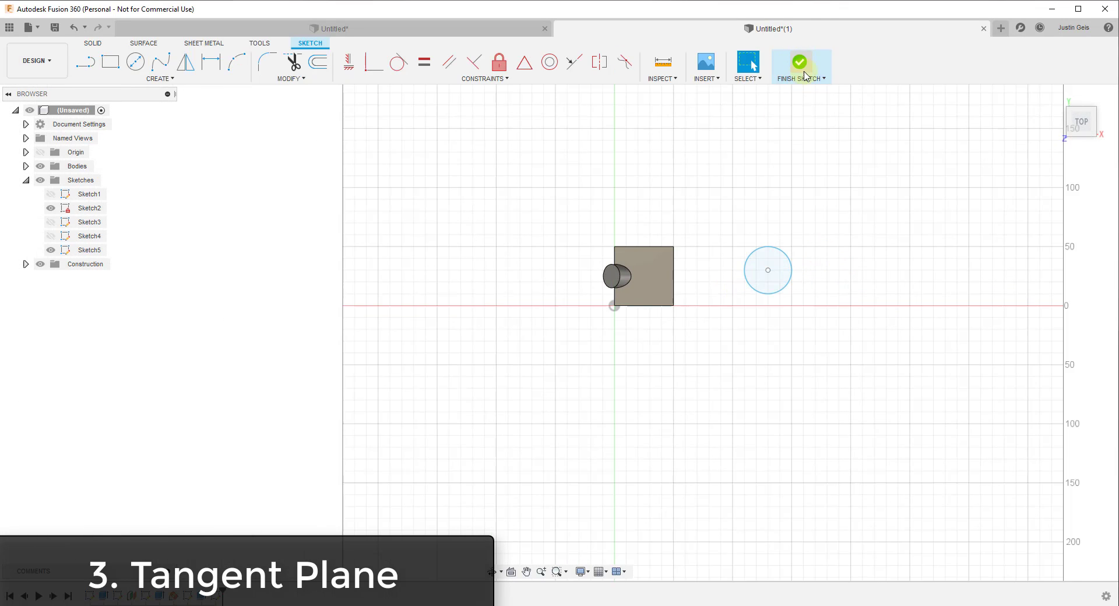
Extrude the 40 mm circle upward as a new body, making a cylinder about as tall as the cube
left_click(110, 61)
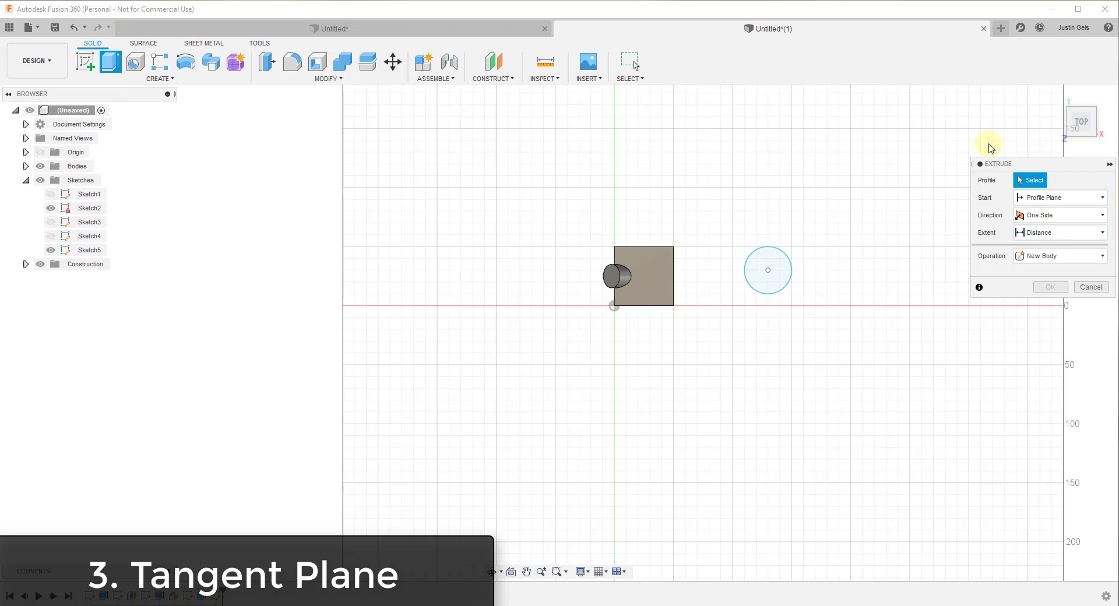
left_click(1045, 111)
left_click(707, 471)
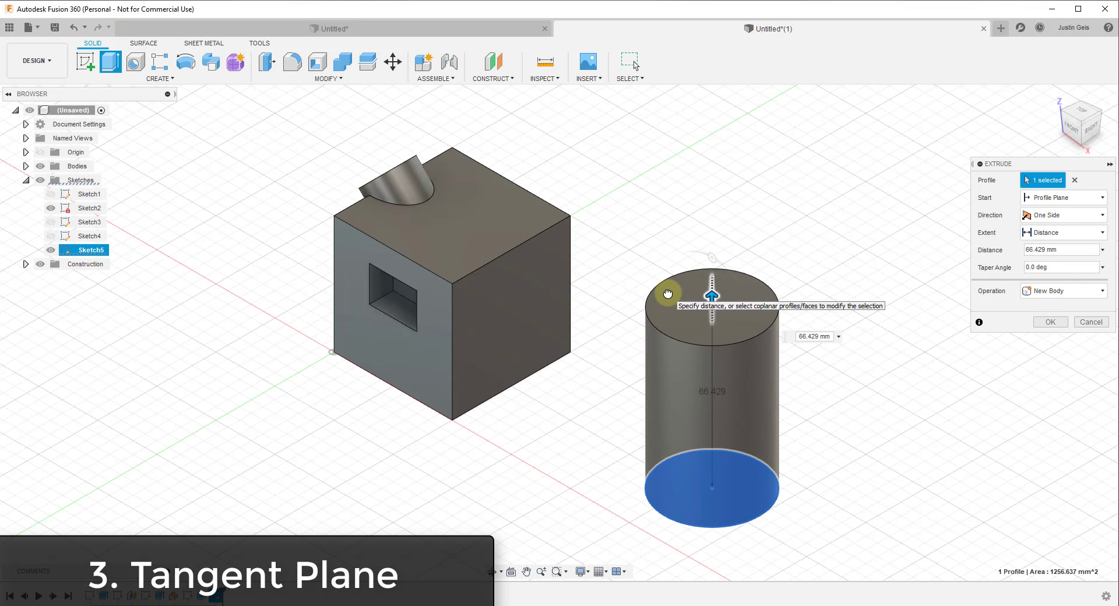
key("Return")
Start a tangent plane on the cylinder's curved face at -360 deg, with the cube's right face as the reference plane
scroll(644, 299, "down", 2)
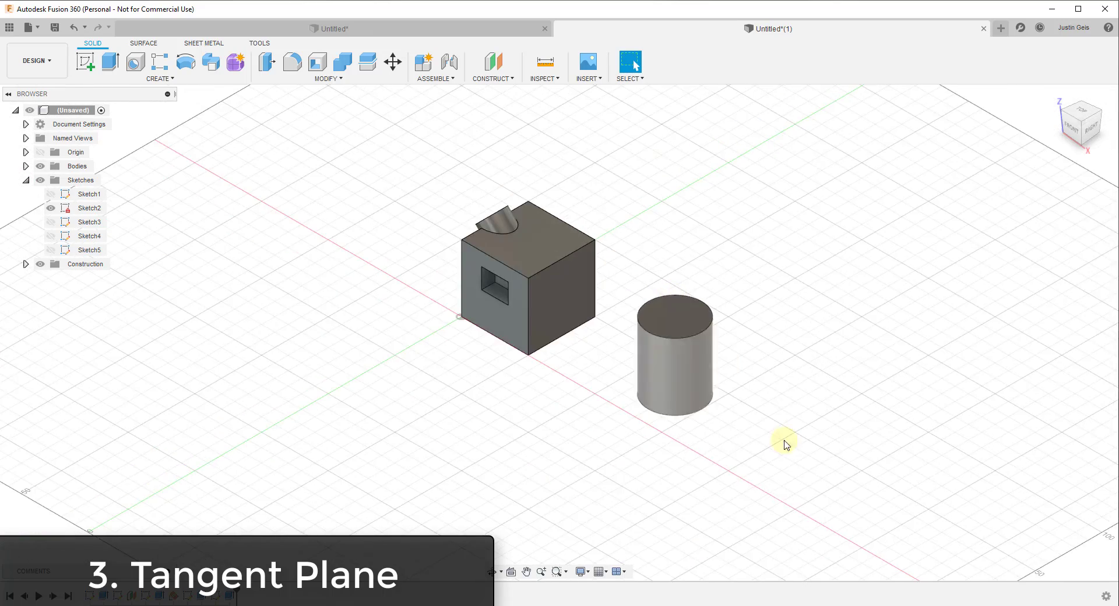
scroll(663, 290, "up", 4)
scroll(635, 318, "down", 1)
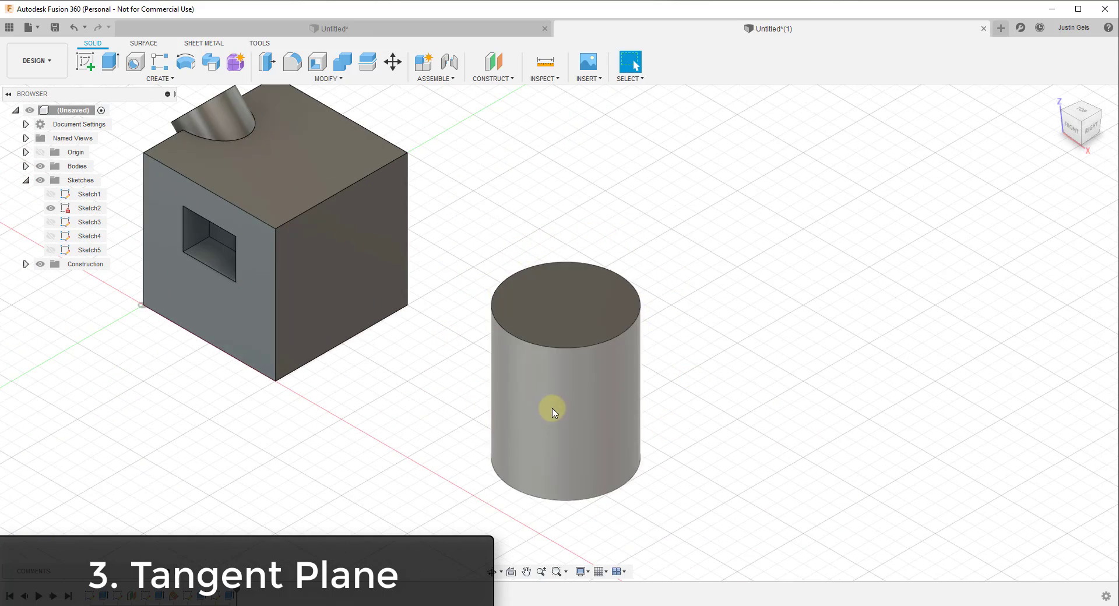
left_click(493, 78)
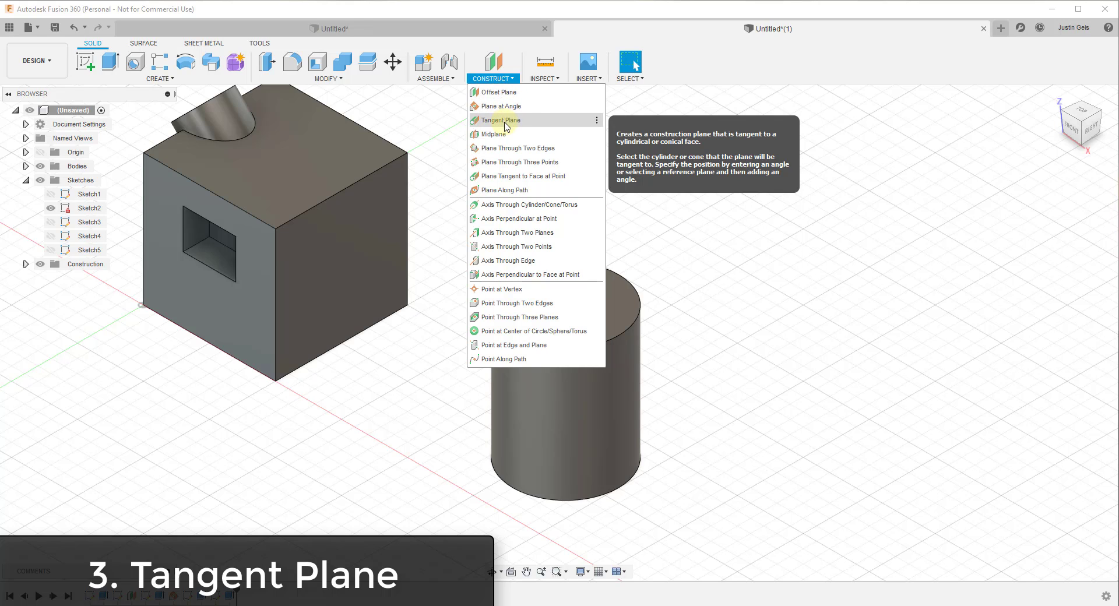
left_click(505, 120)
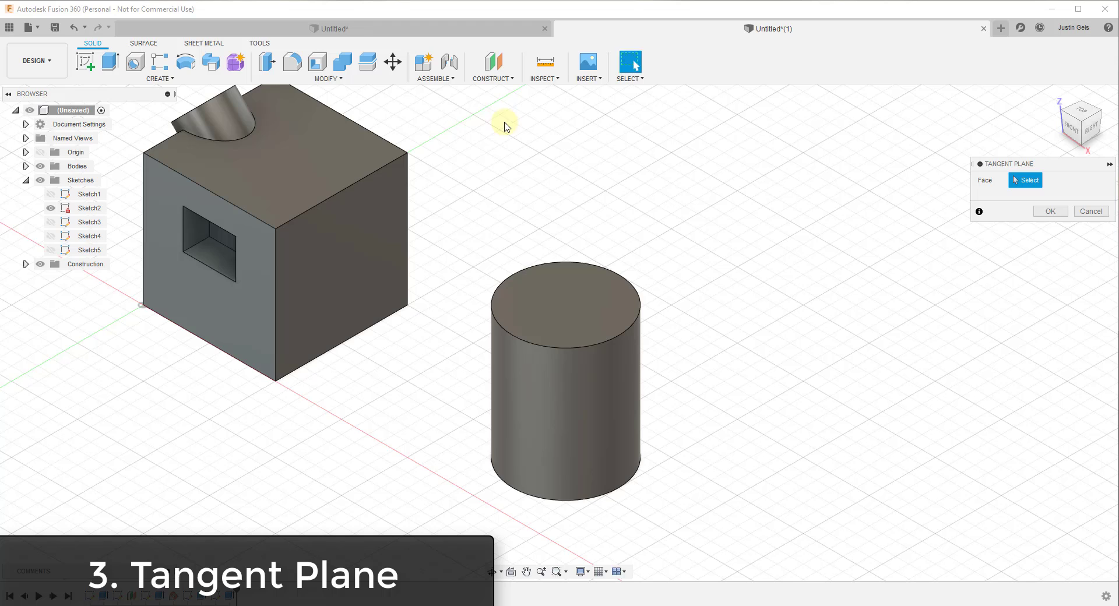
left_click(523, 417)
left_click_drag(518, 399, 485, 422)
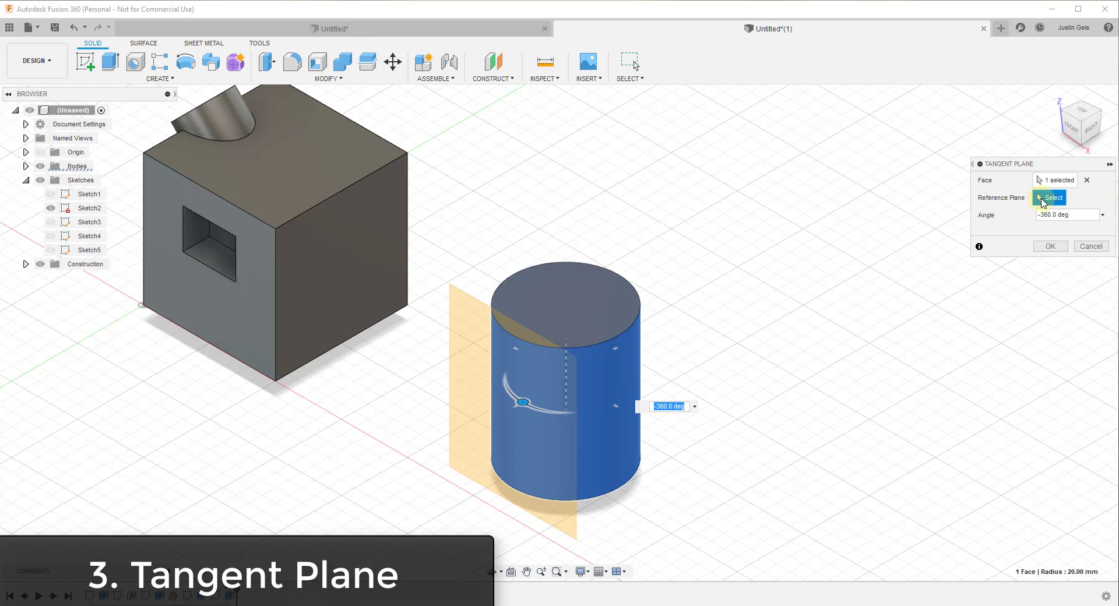
left_click(307, 256)
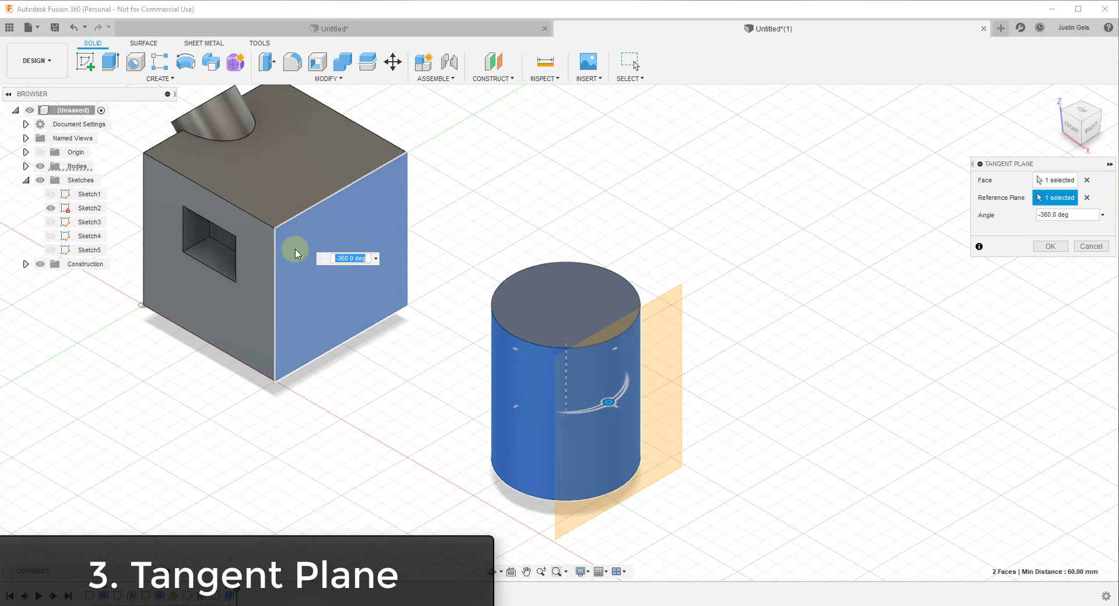
Try the cube's back face and boss-side face as references, and complete the tangent plane with the back face as its reference
scroll(483, 307, "down", 3)
middle_click_drag(483, 307, 505, 349, "shift")
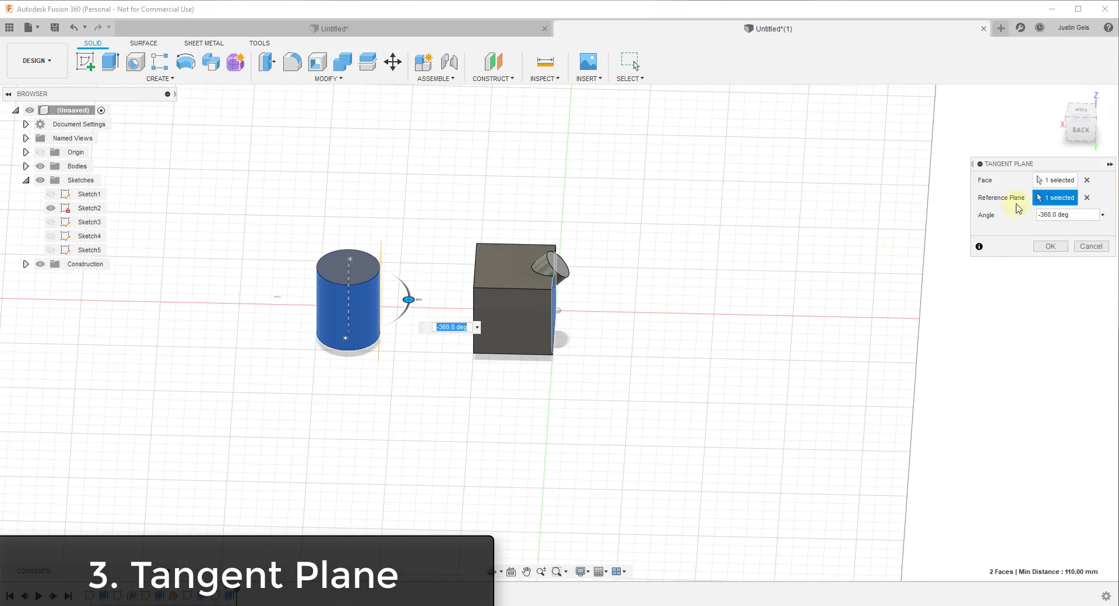
left_click(503, 327)
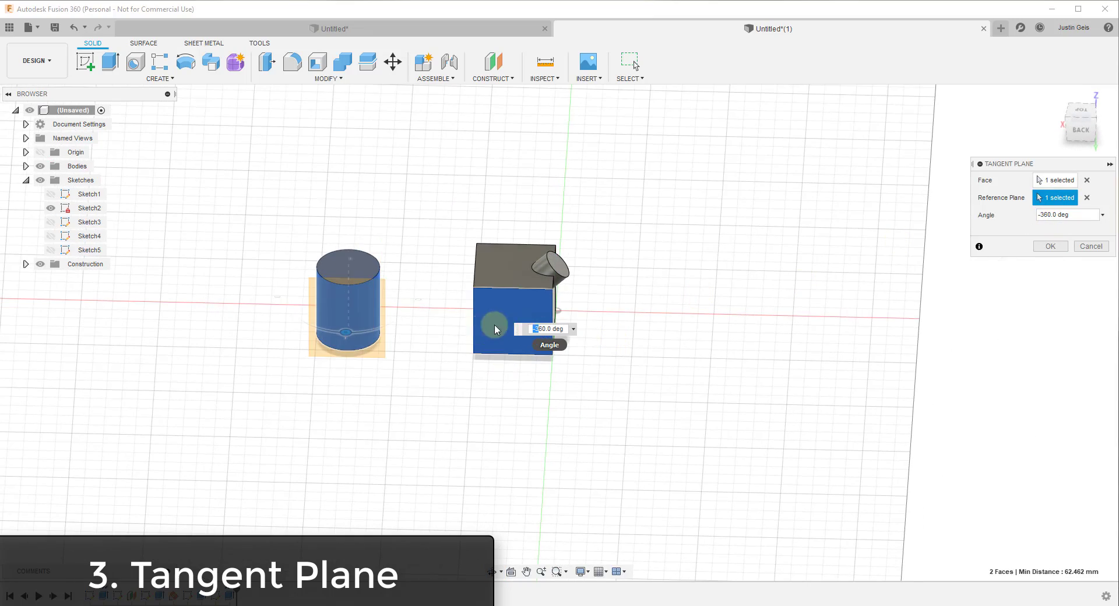
middle_click_drag(534, 314, 507, 332, "shift")
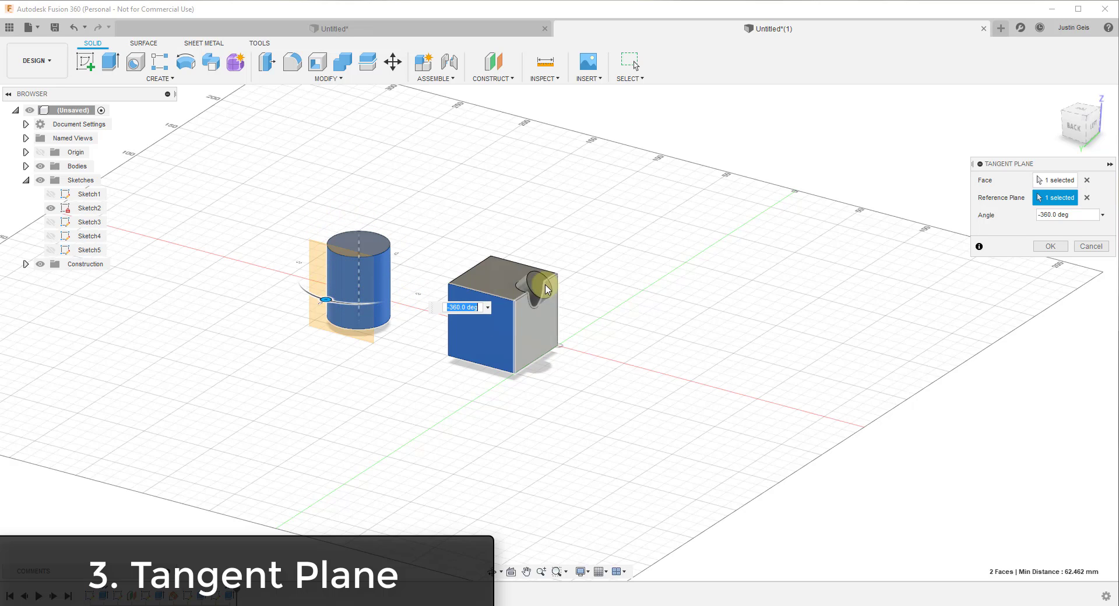
scroll(509, 287, "up", 2)
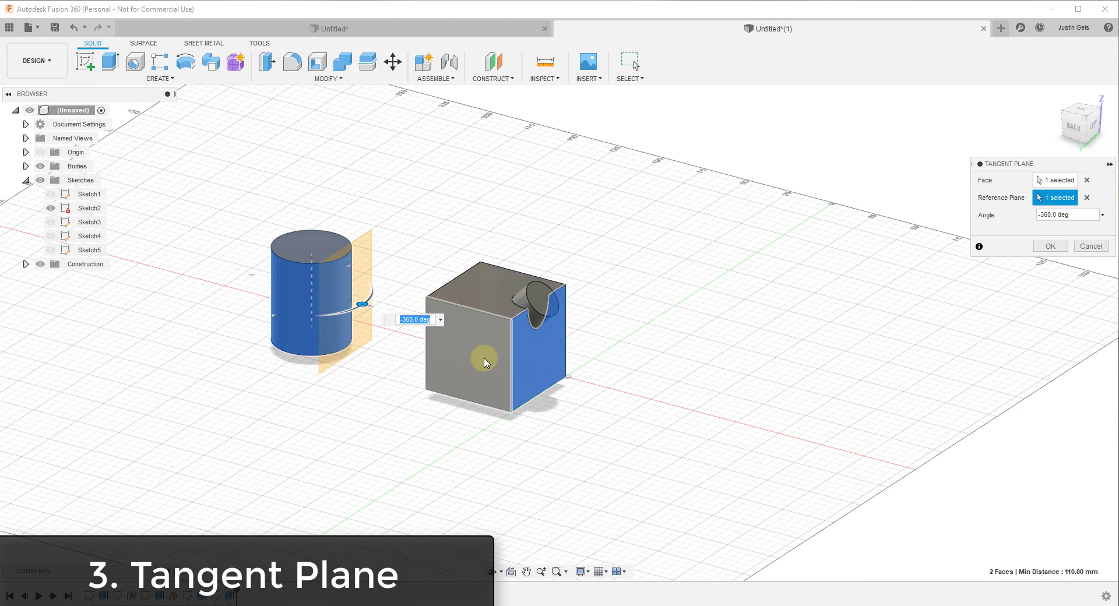
left_click(484, 363)
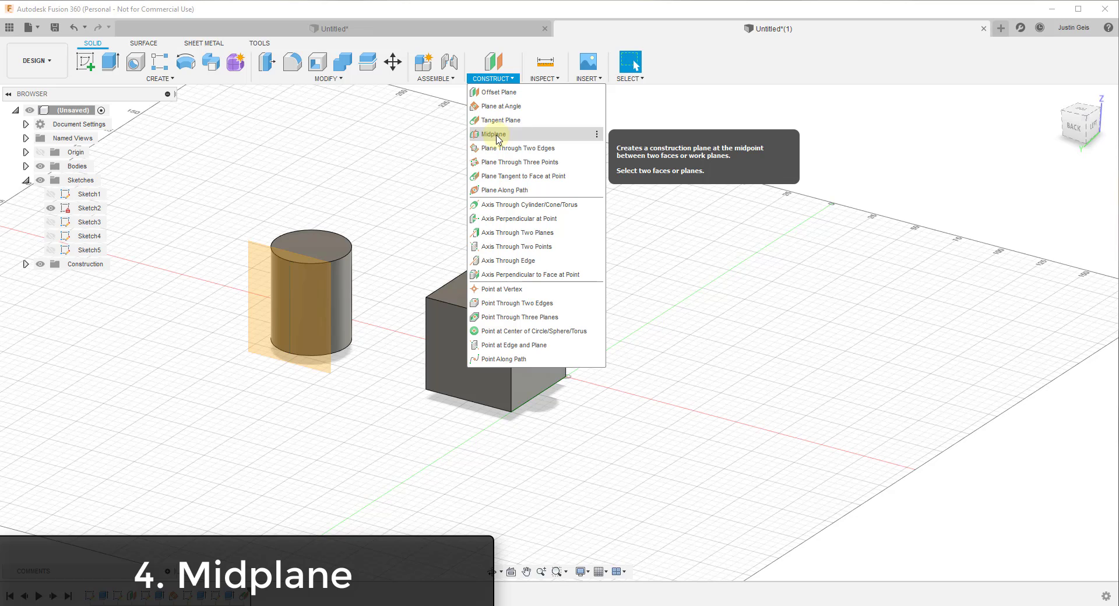
Try a midplane between the cube's boss-side face and the face opposite it, and clear the face selection
left_click(770, 397)
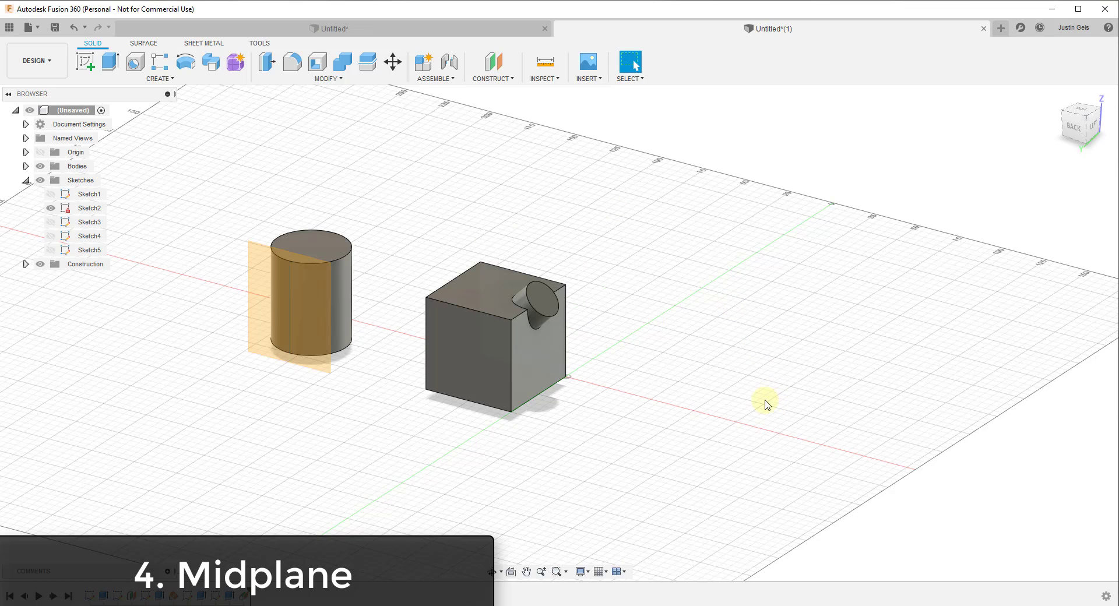
scroll(507, 332, "up", 5)
scroll(512, 337, "up", 2)
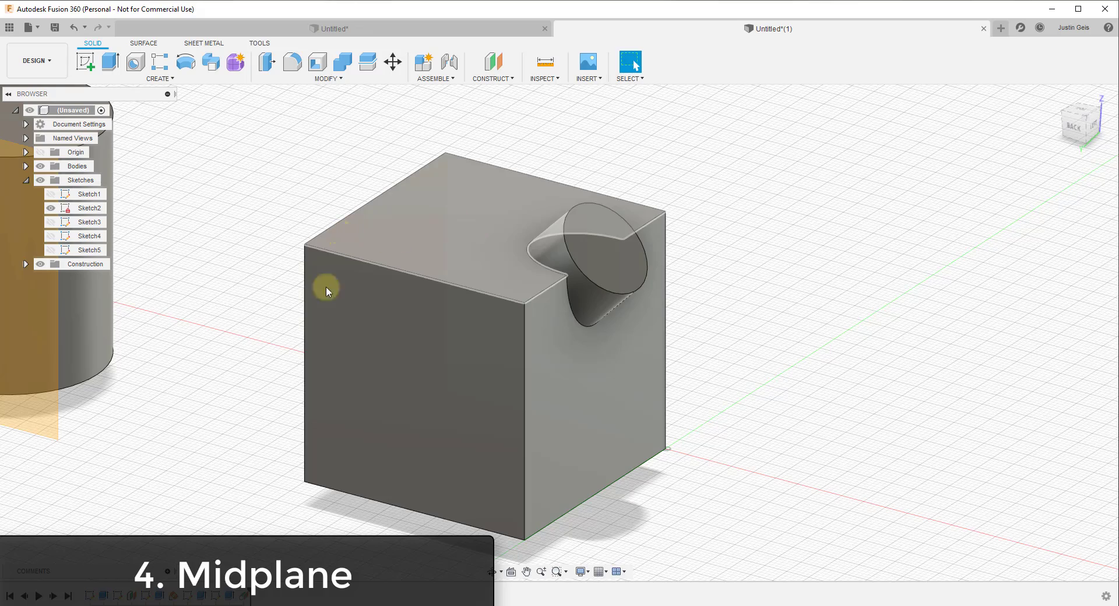
scroll(336, 318, "down", 3)
middle_click_drag(527, 369, 367, 312, "shift")
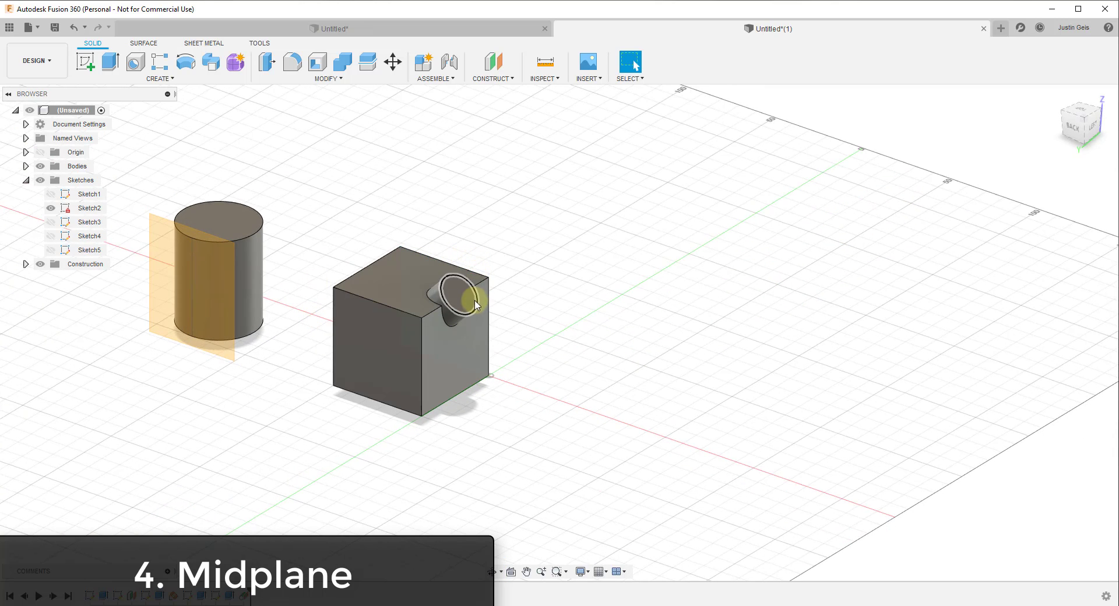
left_click(493, 79)
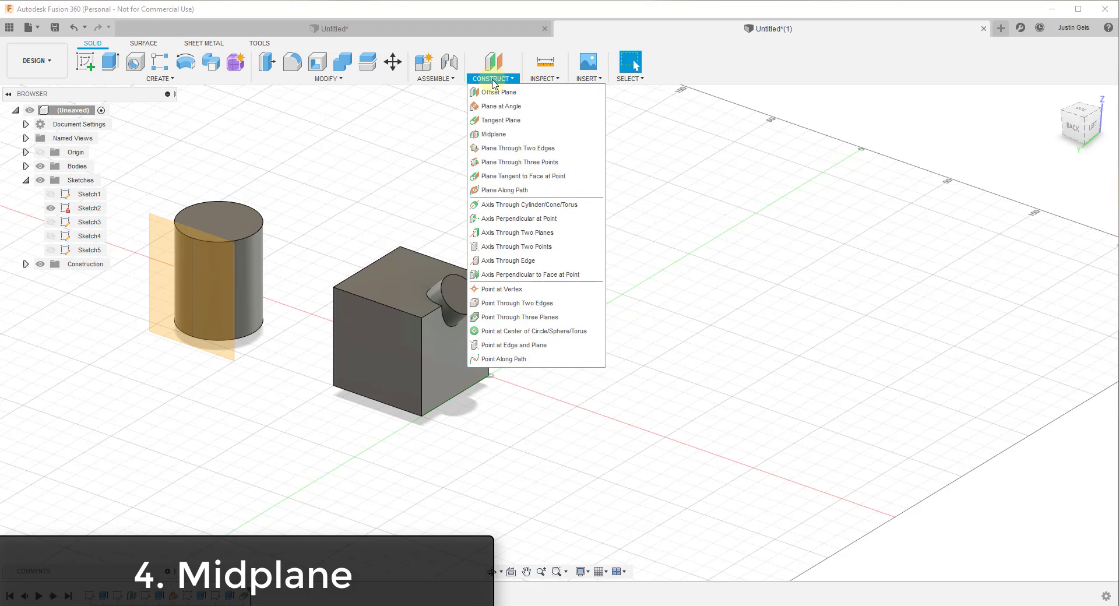
left_click(497, 135)
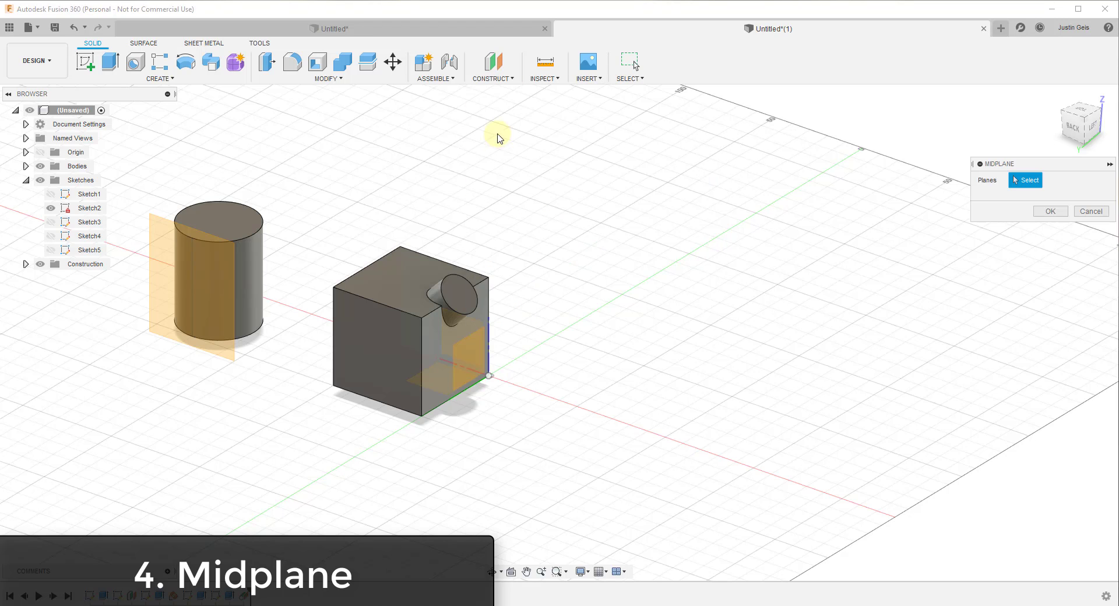
left_click(432, 350)
middle_click_drag(387, 327, 382, 285, "shift")
left_click(384, 287)
middle_click_drag(468, 307, 430, 258, "shift")
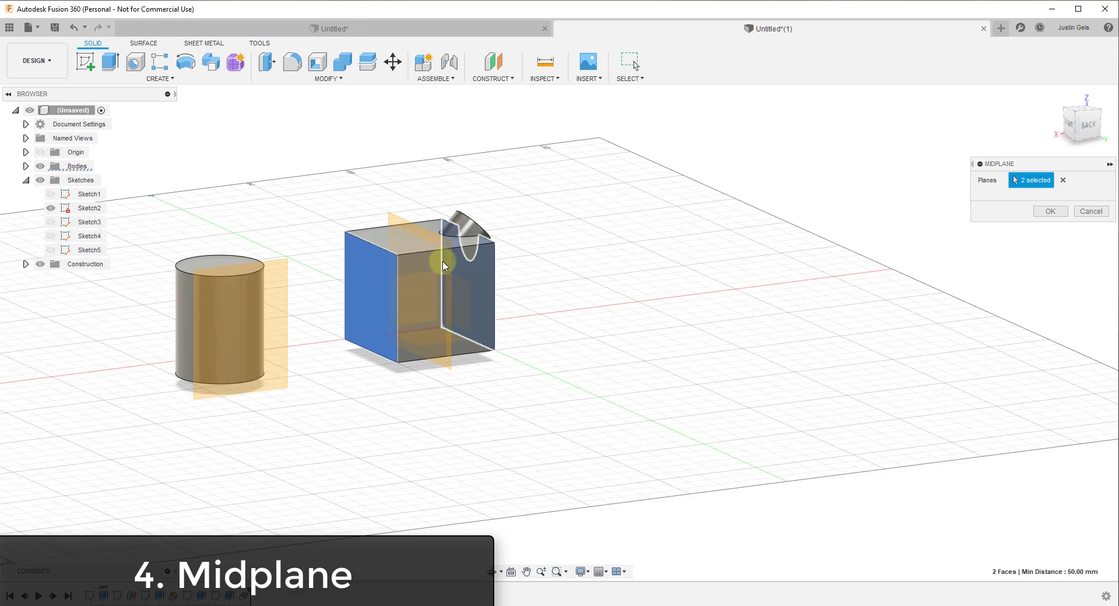
left_click(1063, 186)
Create a diagonal midplane between the cube's boss-side face and its adjacent back face
middle_click_drag(579, 292, 561, 298, "shift")
middle_click_drag(517, 301, 500, 305, "shift")
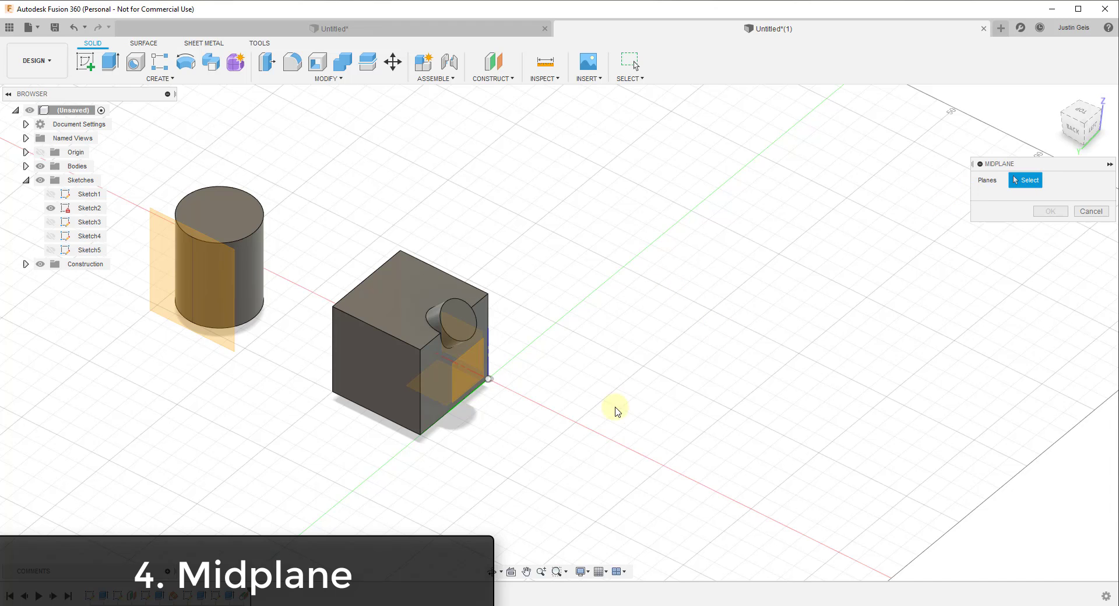
scroll(440, 375, "up", 2)
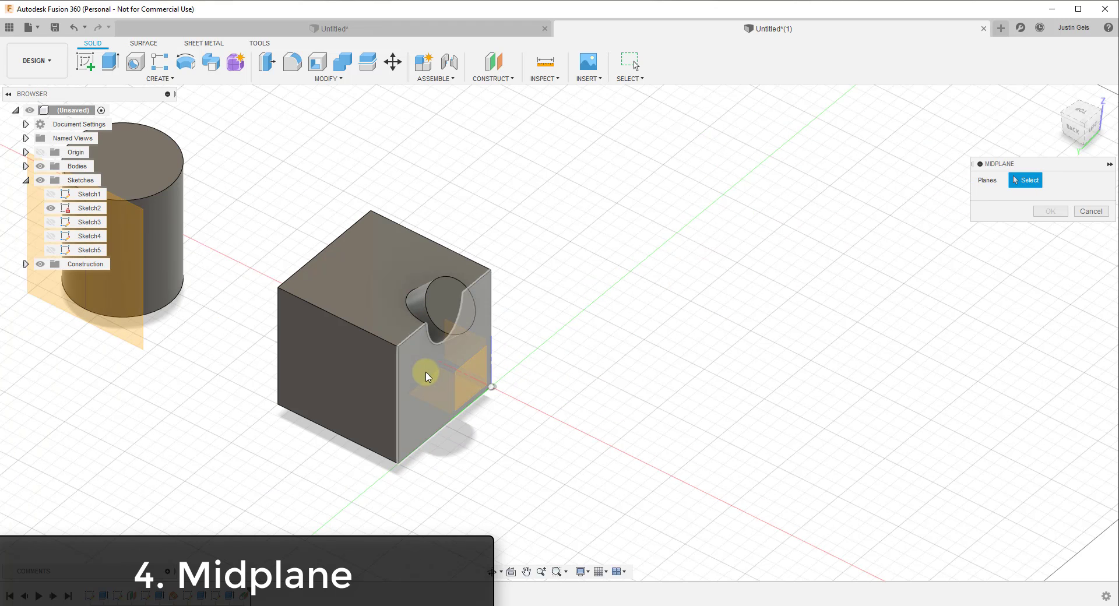
left_click(431, 368)
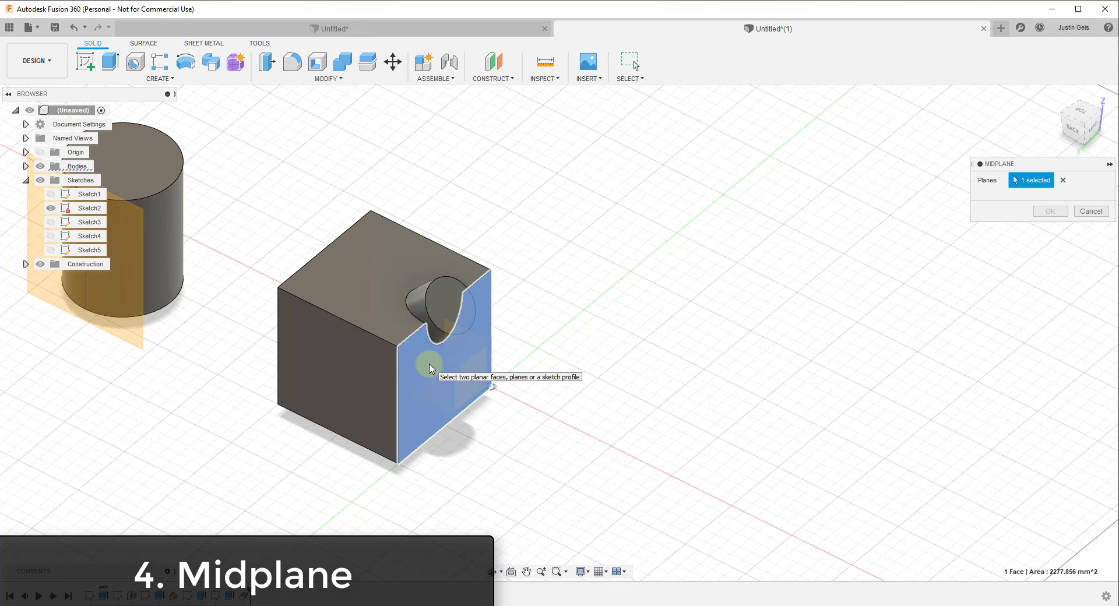
left_click(392, 371)
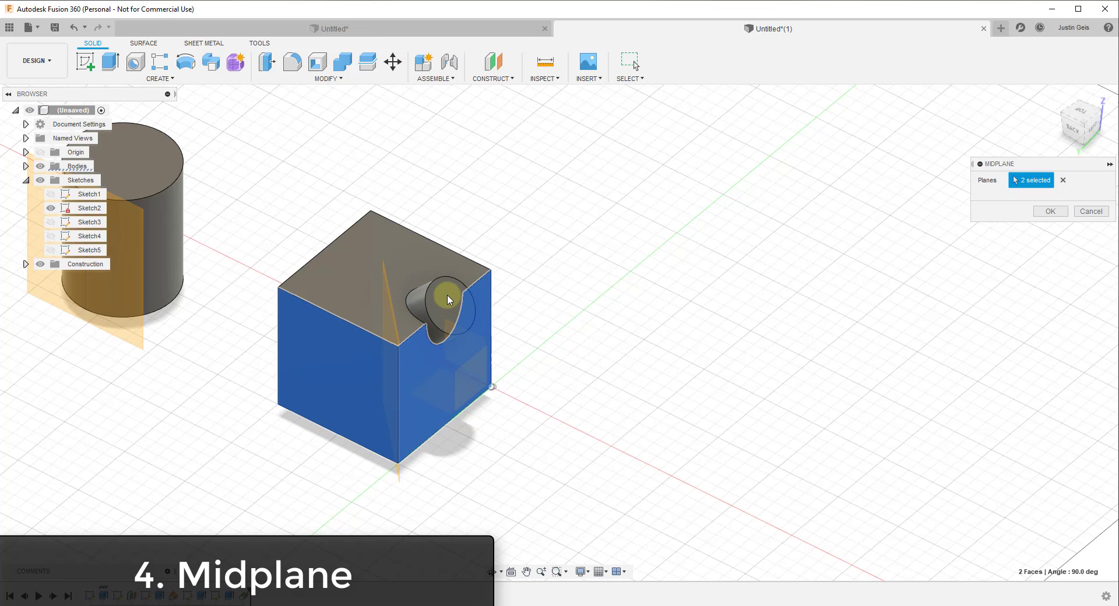
middle_click_drag(405, 321, 302, 239, "shift")
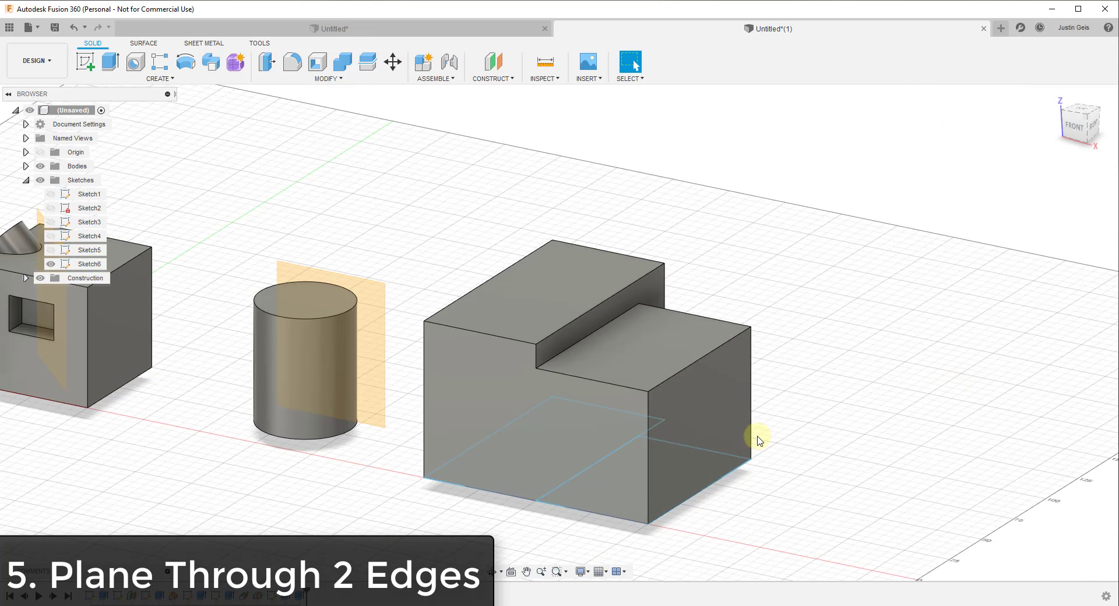
Create a plane through two edges of the stepped block: the raised part's upper step edge and the lower part's outer top edge
left_click(648, 424)
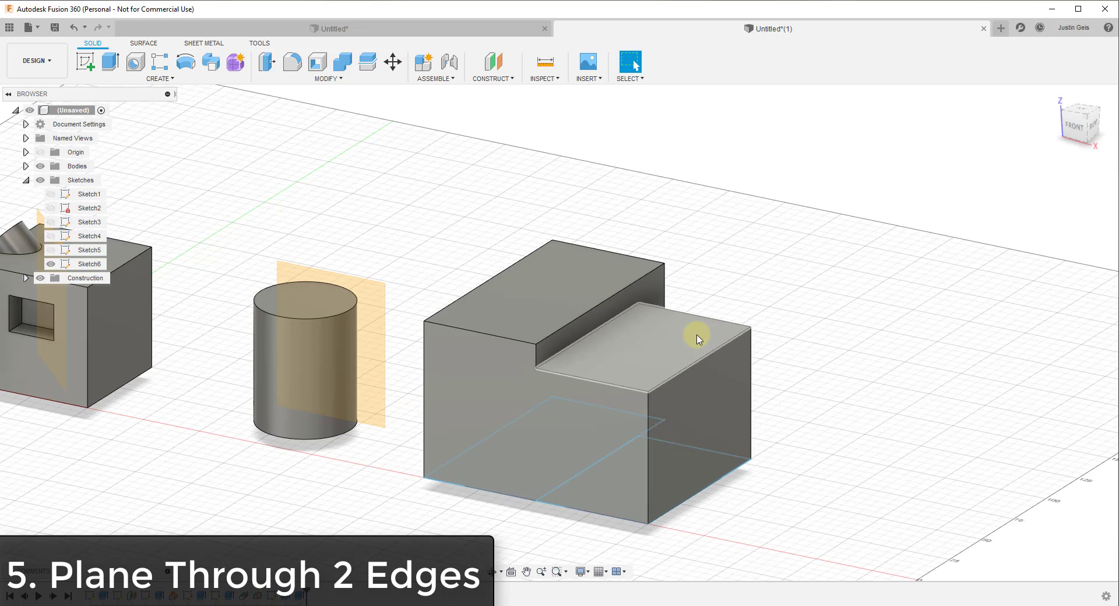
left_click(500, 79)
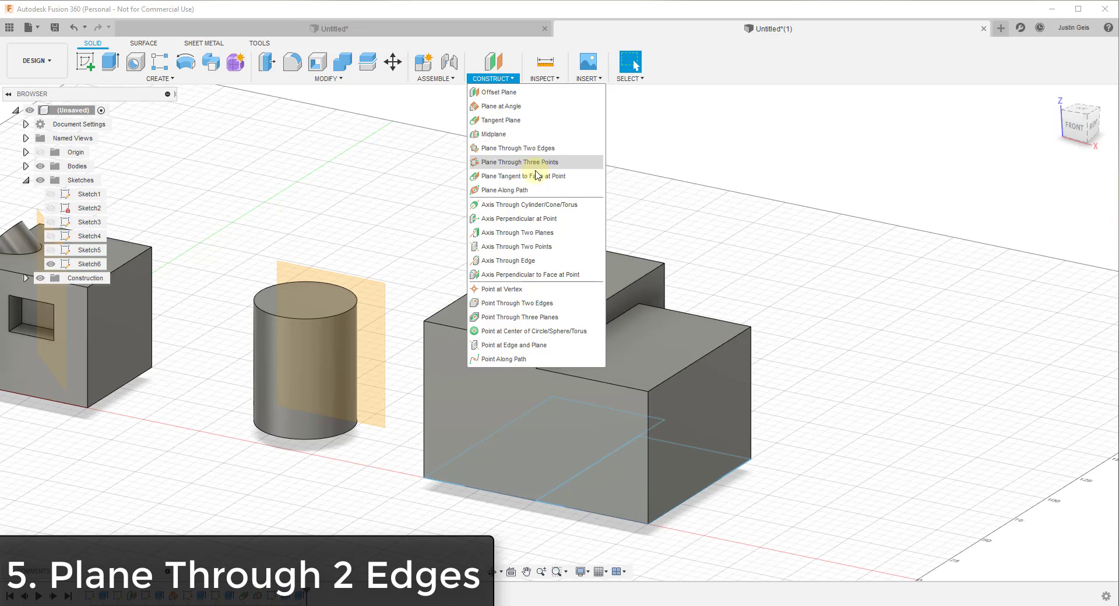
left_click(501, 148)
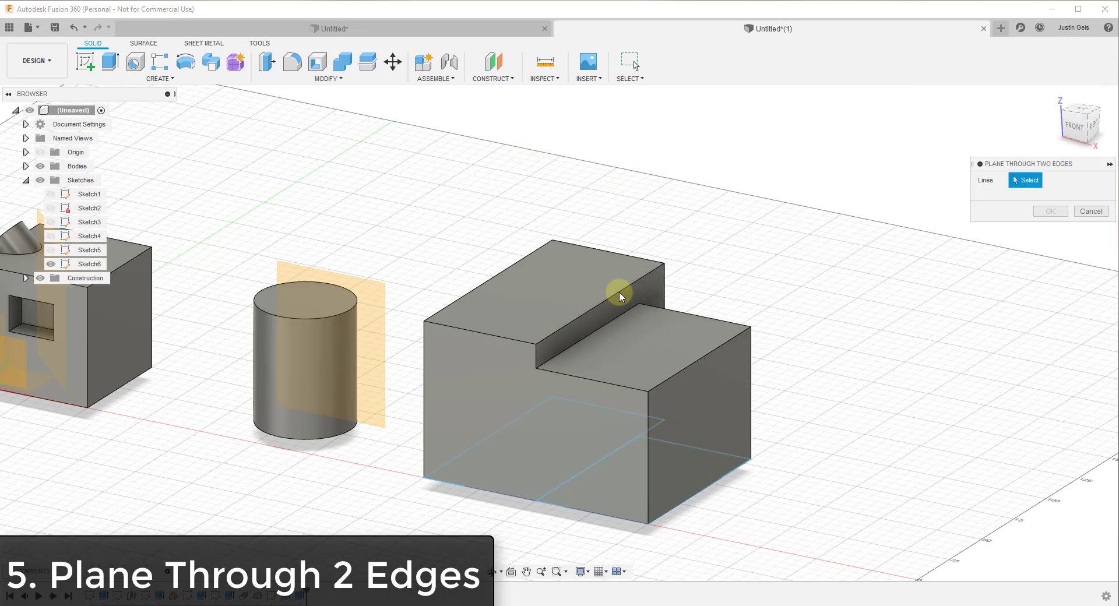
left_click(596, 307)
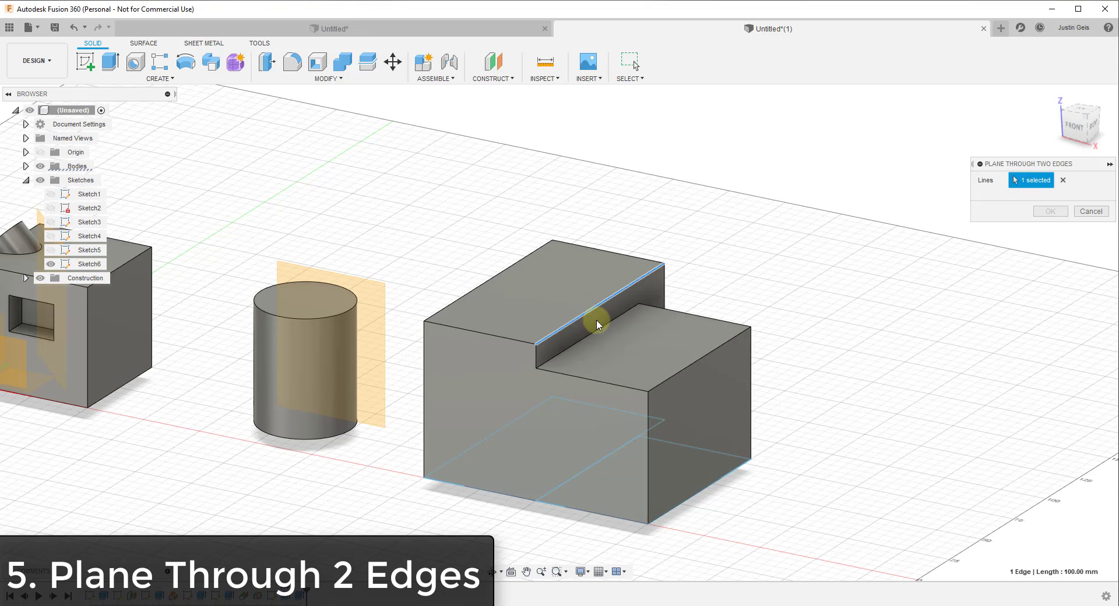
left_click(683, 375)
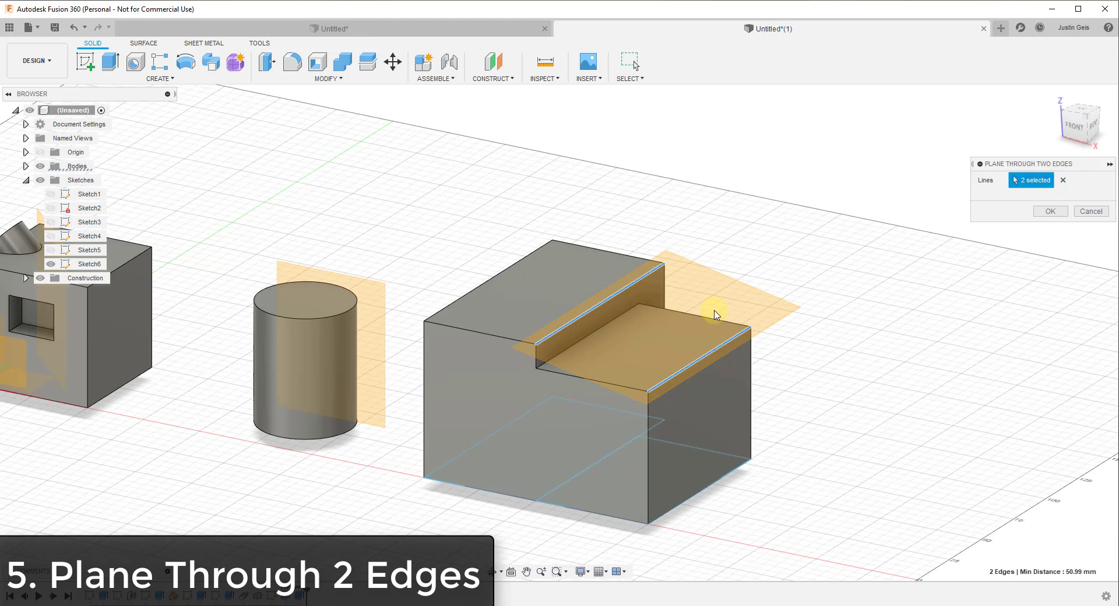
middle_click_drag(712, 312, 709, 357, "shift")
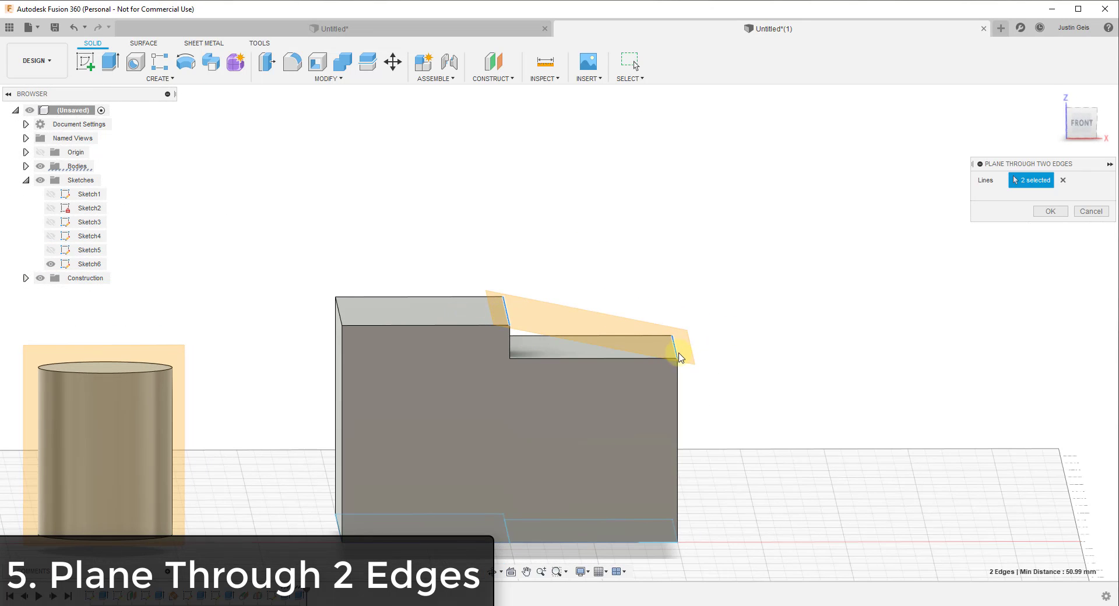
left_click(1050, 211)
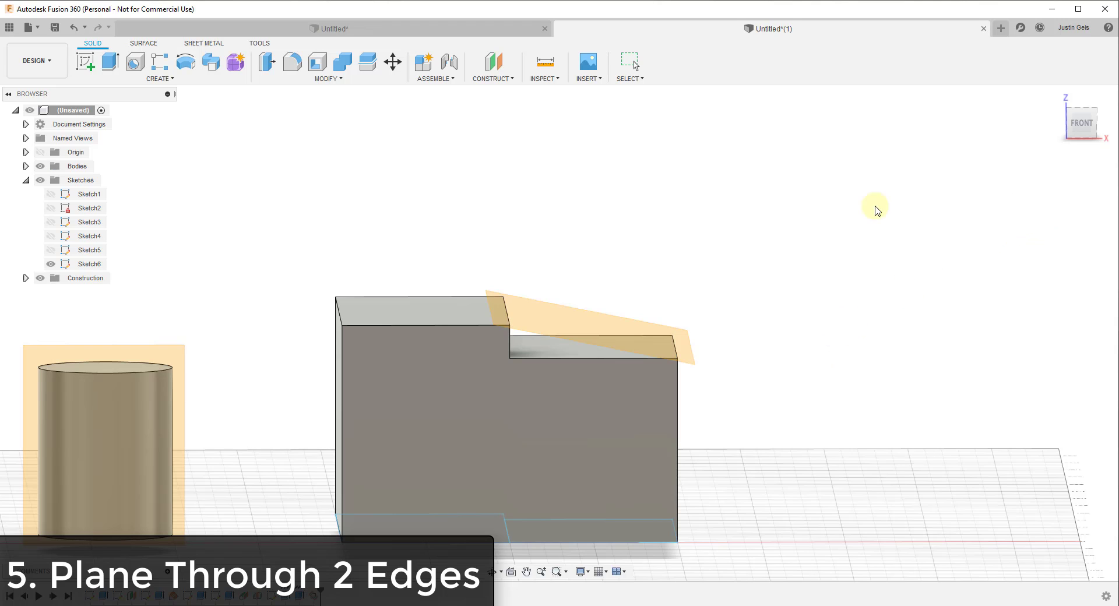
Create a diagonal plane through the stepped block's upper left top edge and its opposite lower right bottom edge
left_click(493, 77)
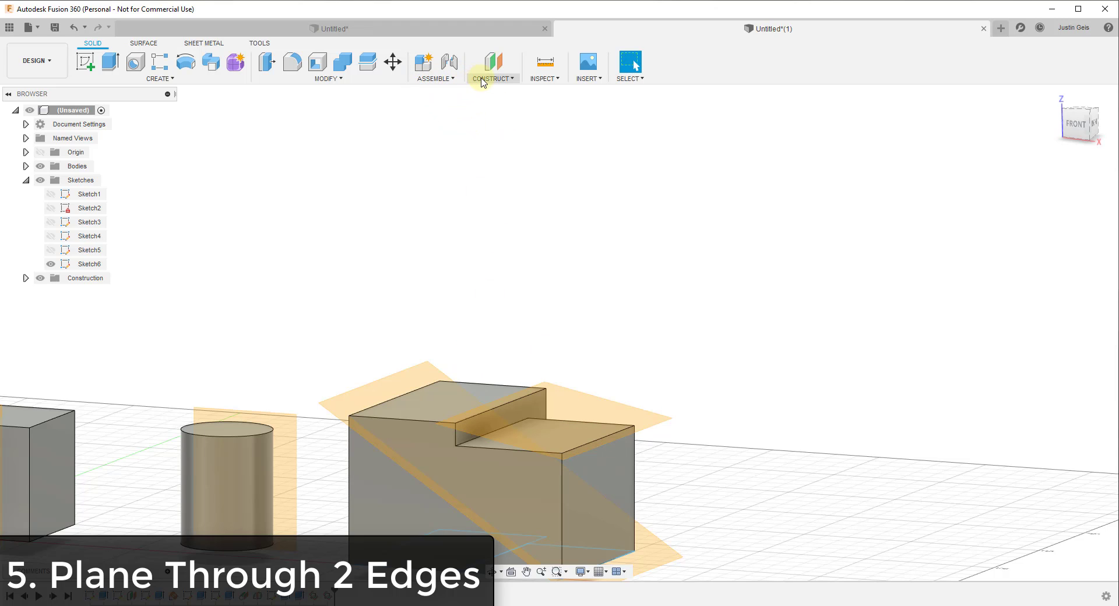
Try to create a plane through two edges starting from the rear top edge of the block's raised part
left_click(488, 78)
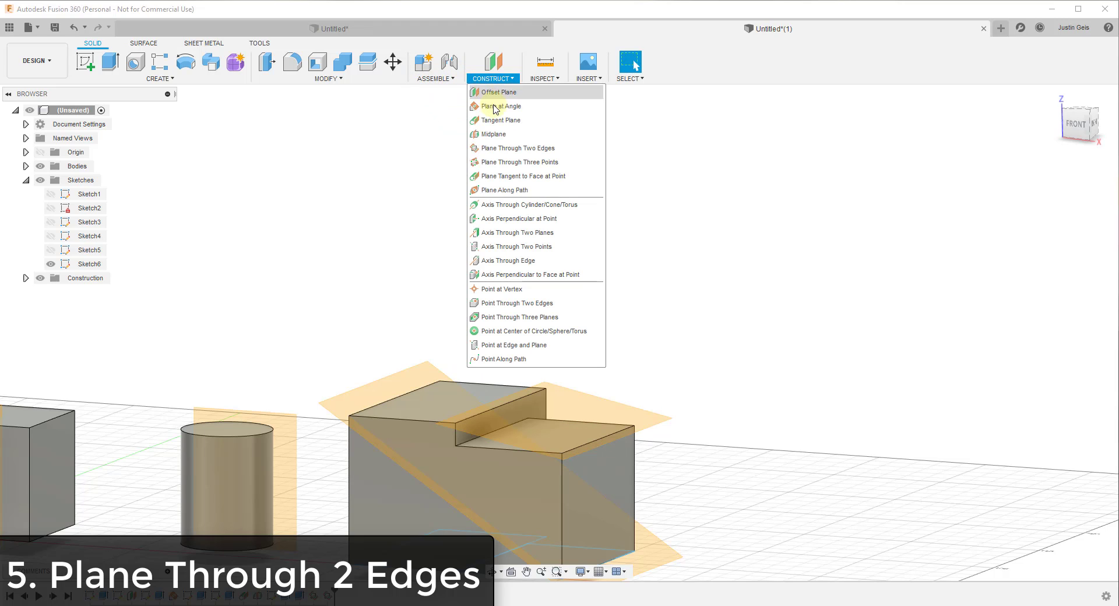
left_click(516, 148)
left_click(501, 387)
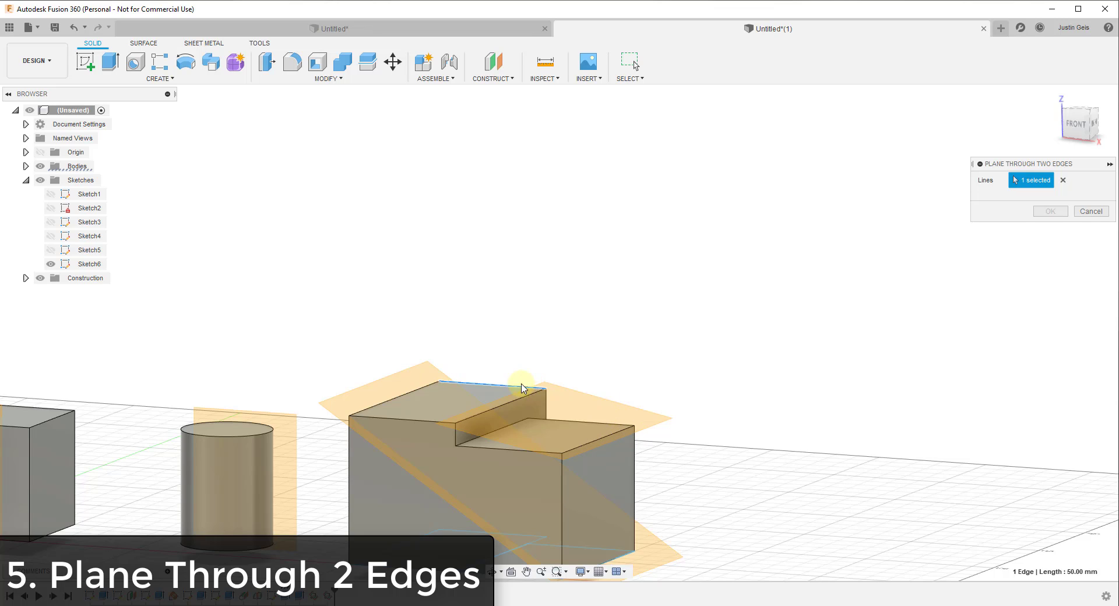
left_click(1078, 212)
Define a plane through three points: the raised part's two rear top corners and the lower part's front outer top corner
left_click(480, 80)
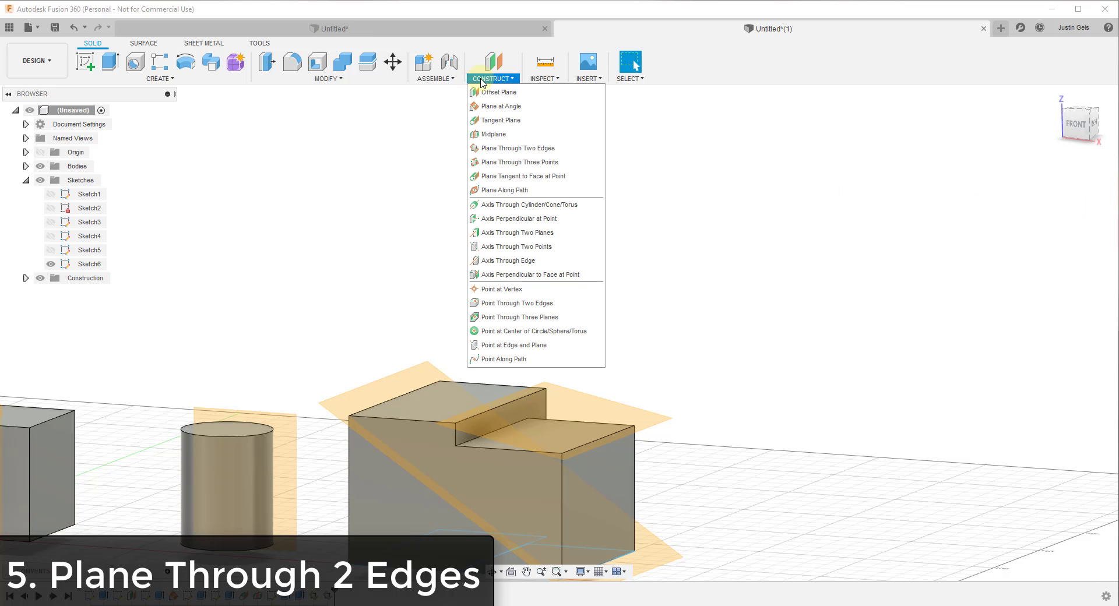
left_click(518, 163)
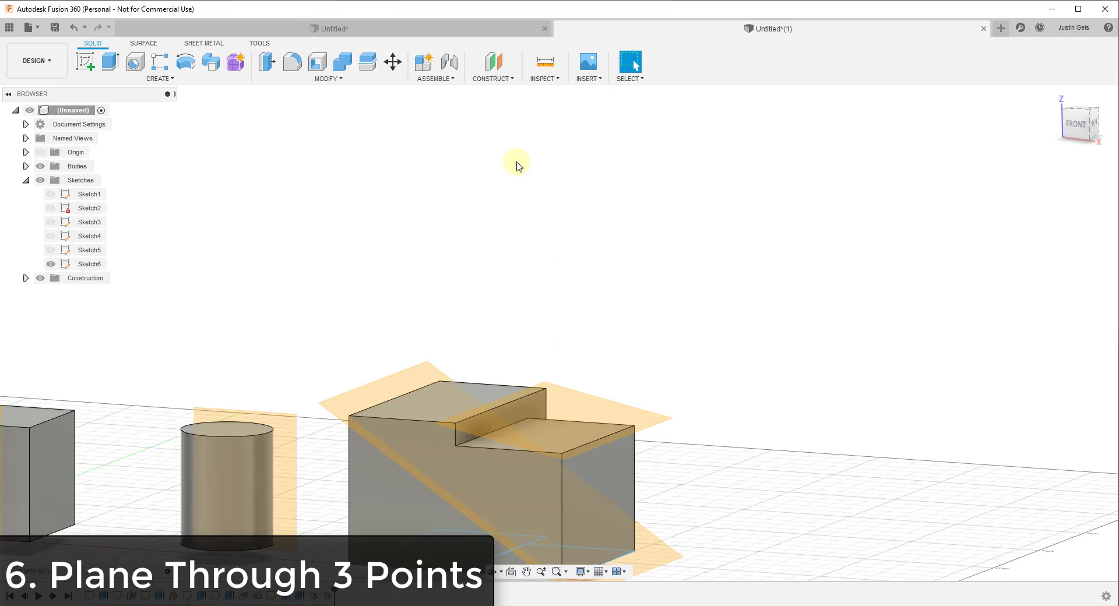
left_click(440, 382)
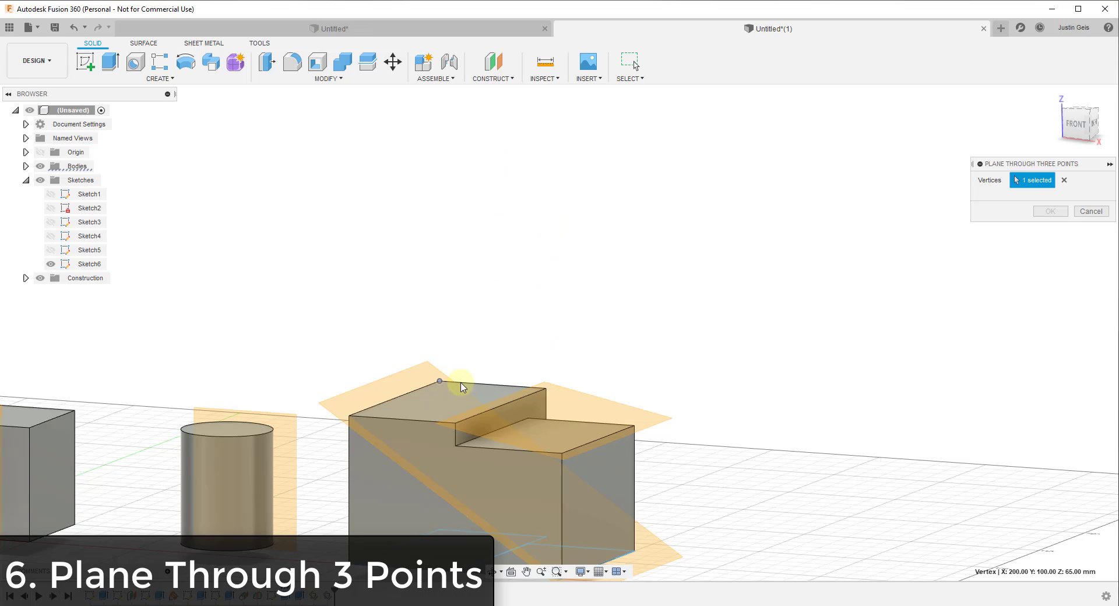
left_click(546, 390)
left_click(562, 454)
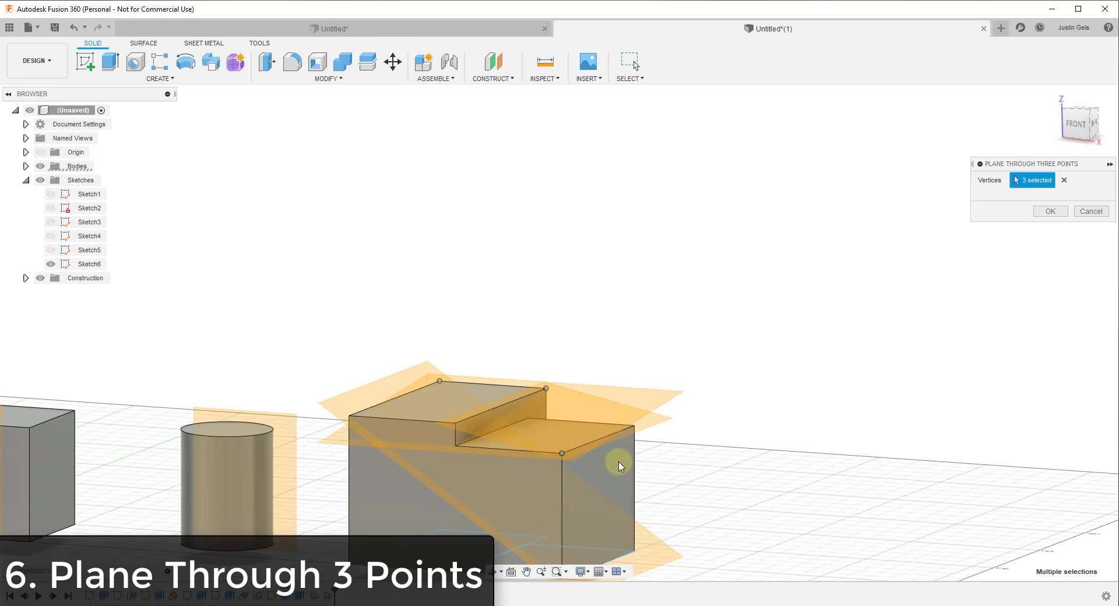
mouse_move(632, 451)
middle_mouse_down("shift")
mouse_move(600, 452)
mouse_move(627, 450)
middle_mouse_up("shift")
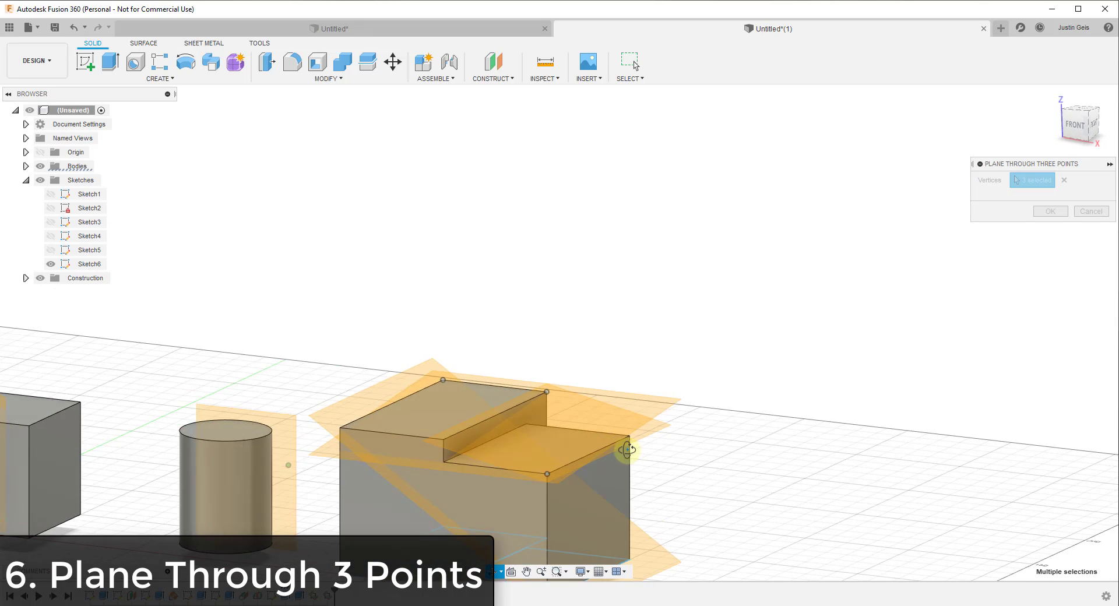
Hide construction planes Plane5, Plane3 and Plane6, and accept the plane through three points
left_click(26, 278)
left_click(51, 347)
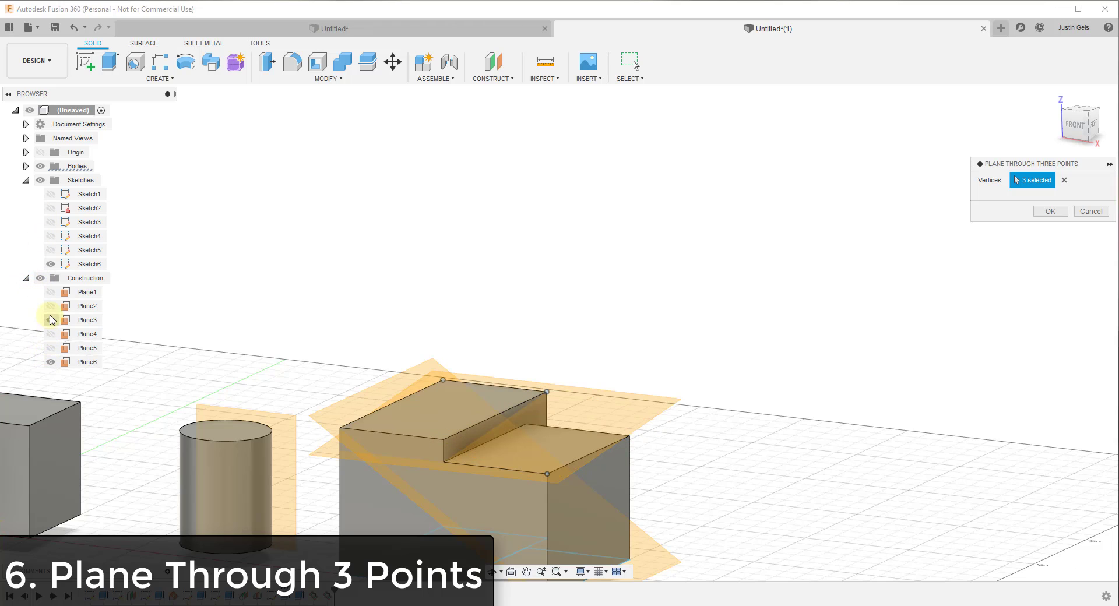
left_click(51, 320)
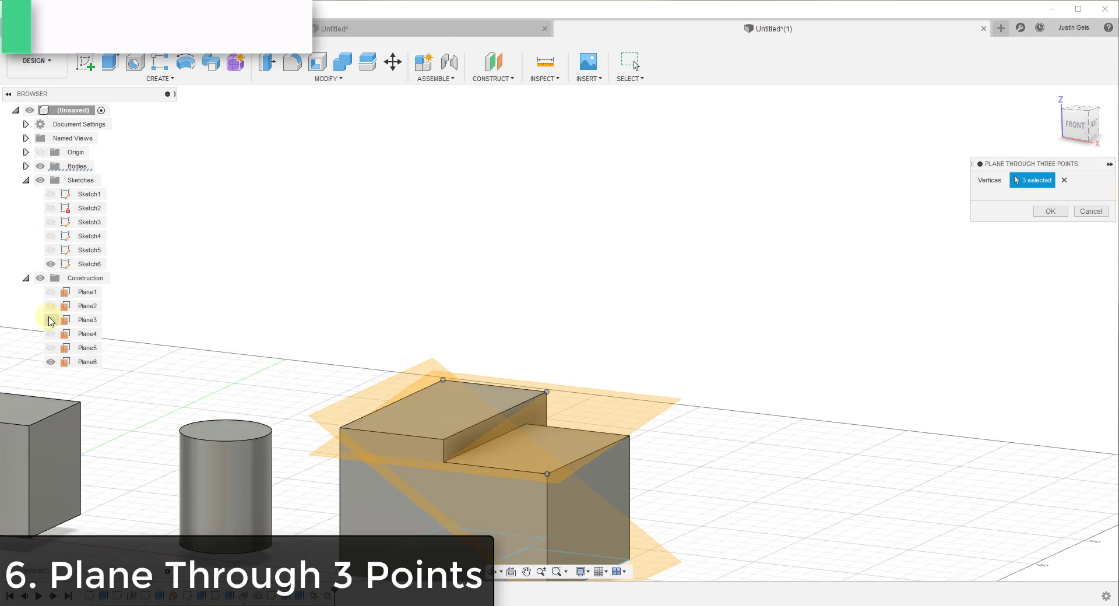
left_click(50, 362)
left_click(51, 362)
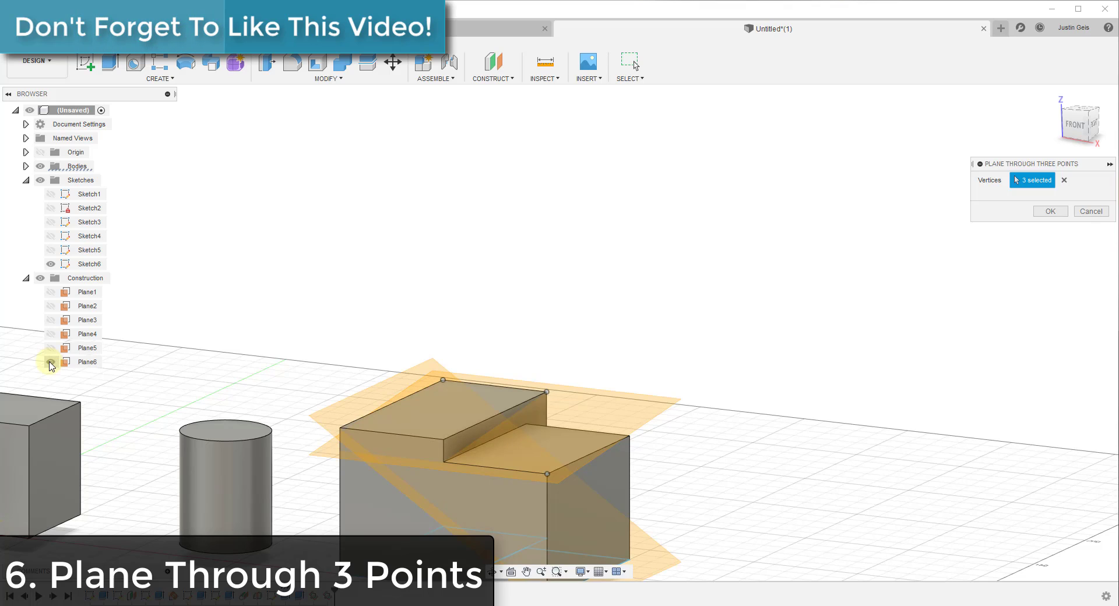
left_click(51, 362)
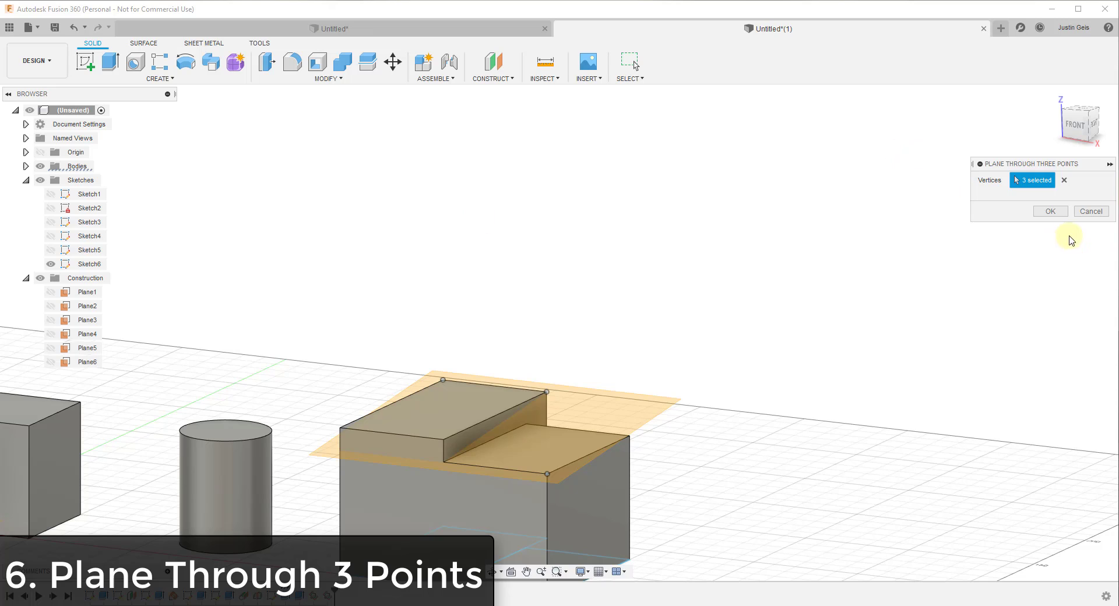
left_click(1048, 211)
Examine how the new three-point plane passes through the stepped block's selected corners
scroll(644, 454, "down", 3)
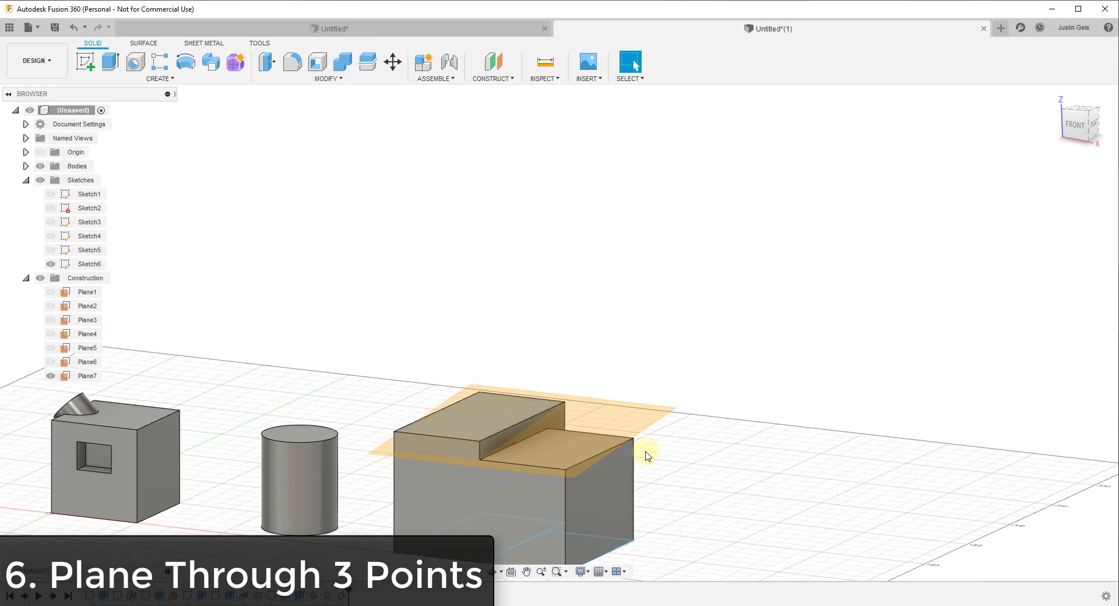
scroll(568, 526, "up", 4)
middle_click_drag(568, 526, 589, 239, "shift")
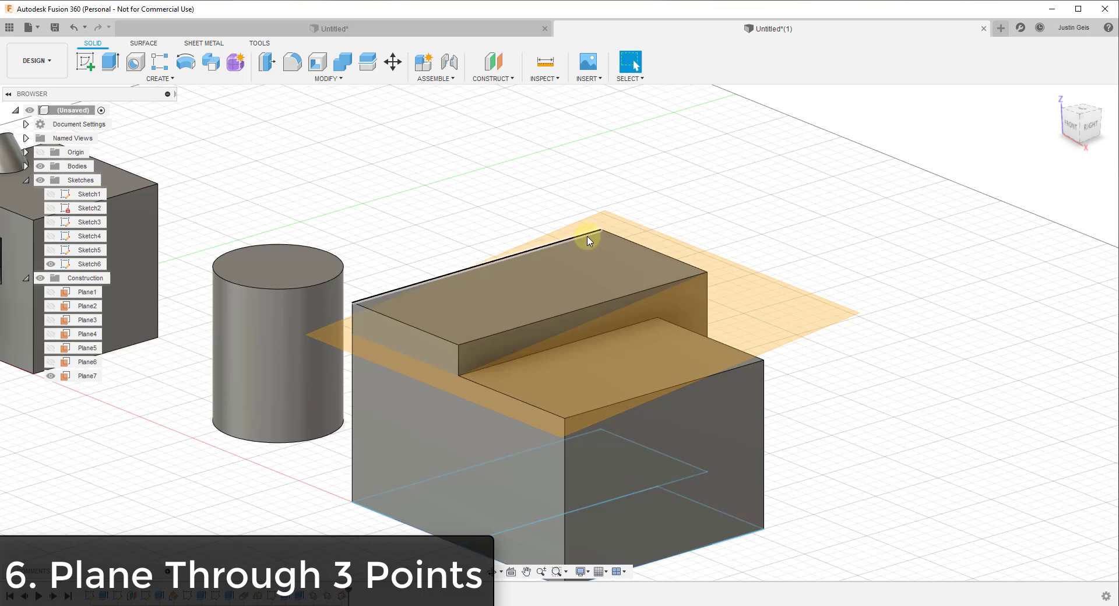
left_click(562, 420)
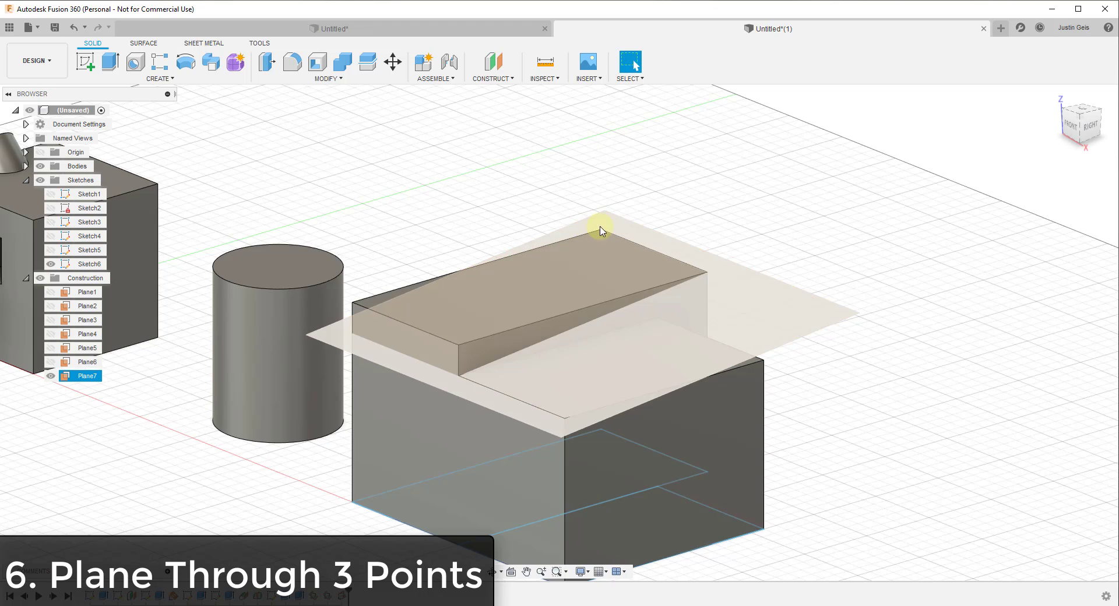
key("Escape")
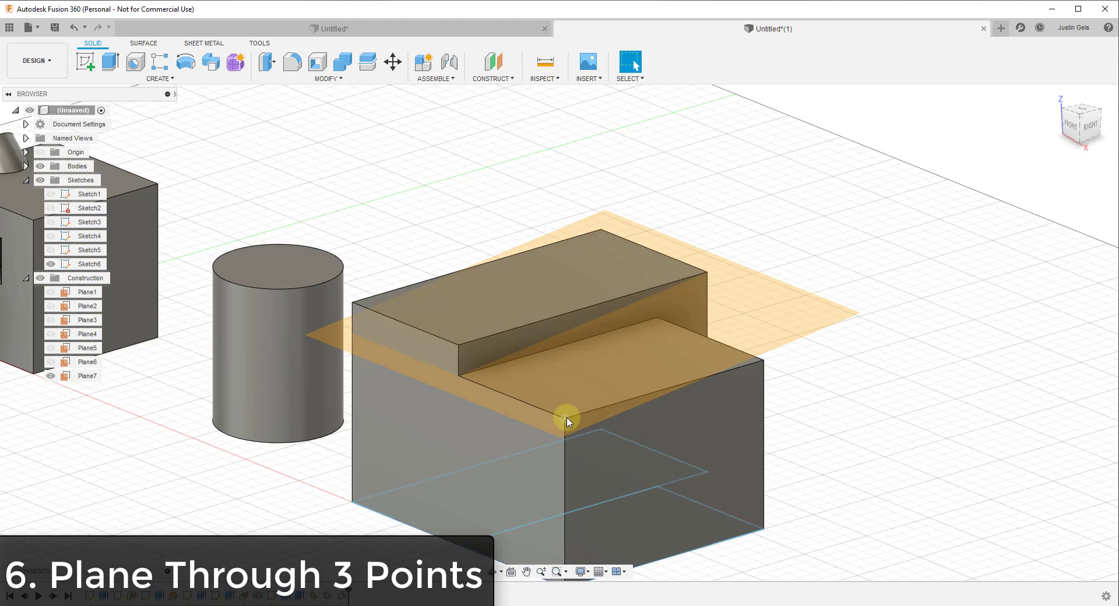
left_click(569, 420)
scroll(647, 351, "down", 3)
key("Escape")
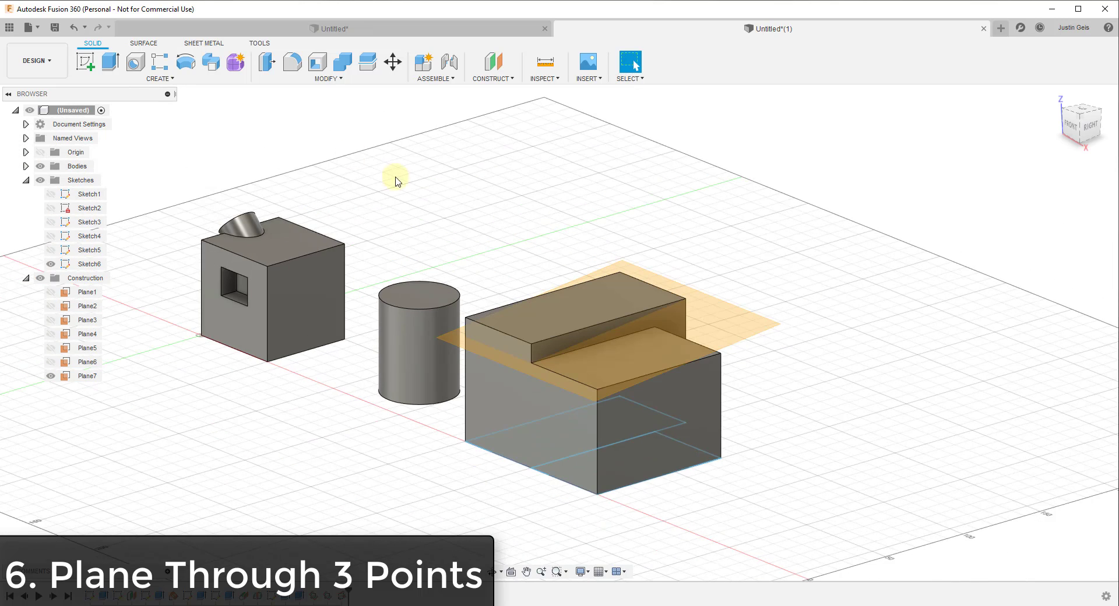
Create a plane through the raised part's rear-left top corner, the lower part's rear outer top corner and the block's front outer bottom corner
left_click(481, 85)
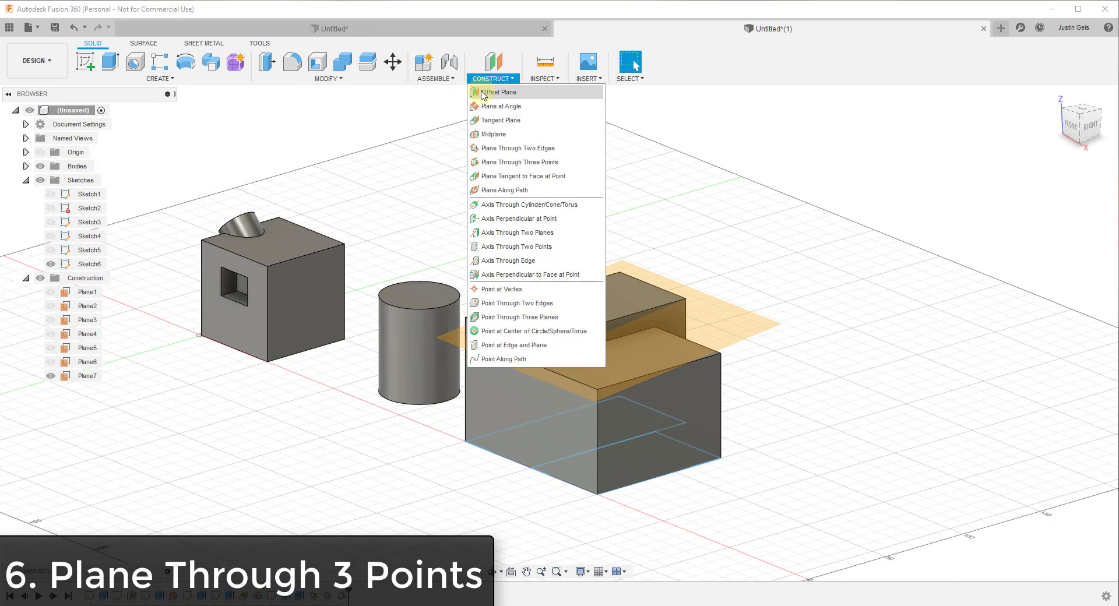
left_click(510, 159)
left_click(619, 272)
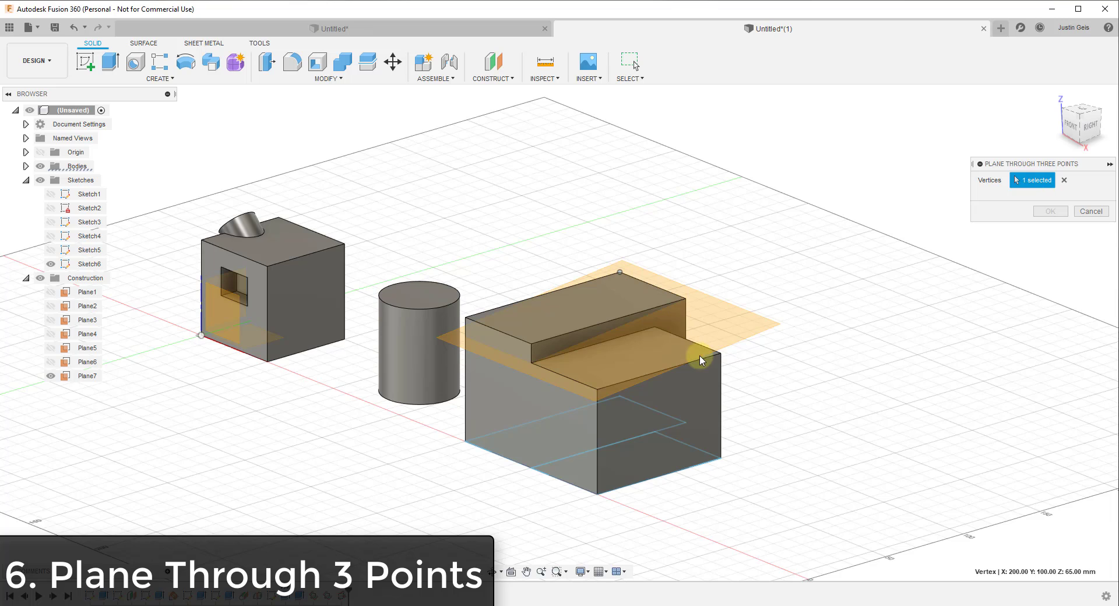
left_click(722, 358)
left_click(598, 493)
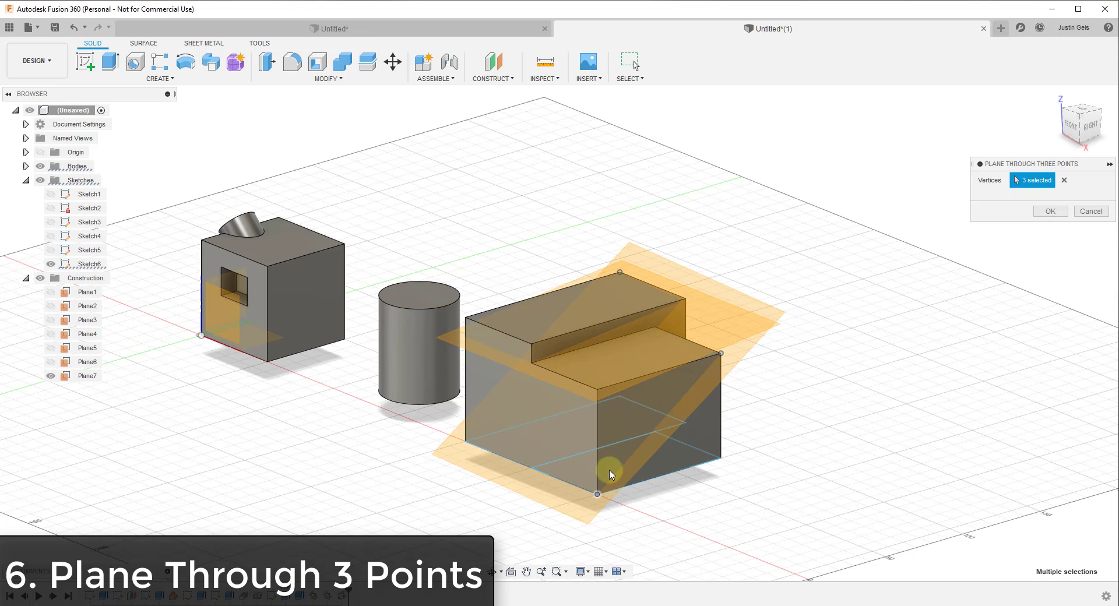
middle_click_drag(607, 470, 632, 422, "shift")
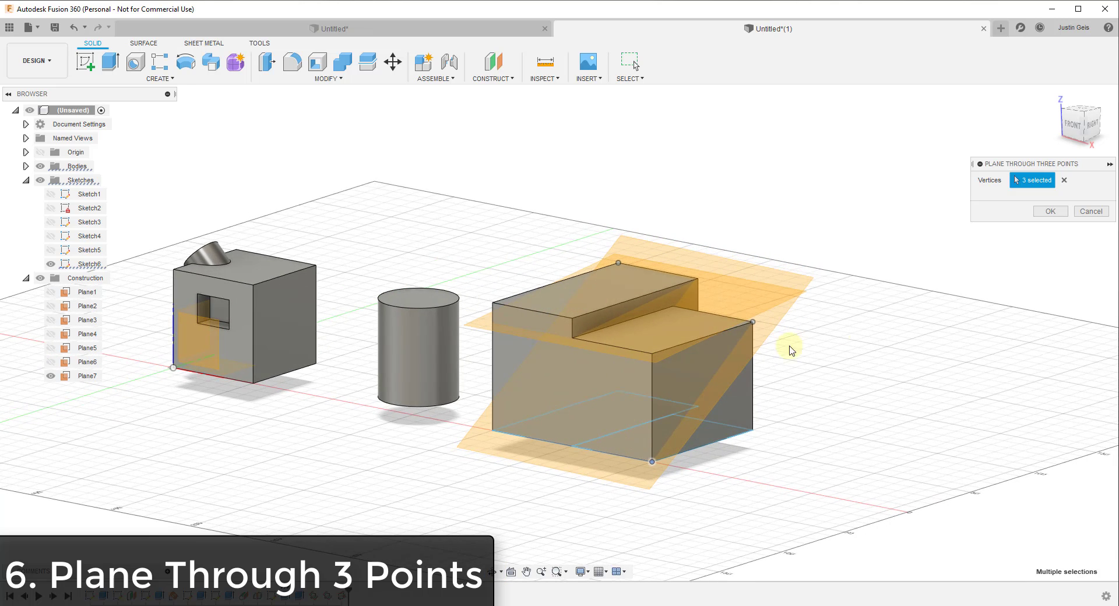
left_click(1051, 211)
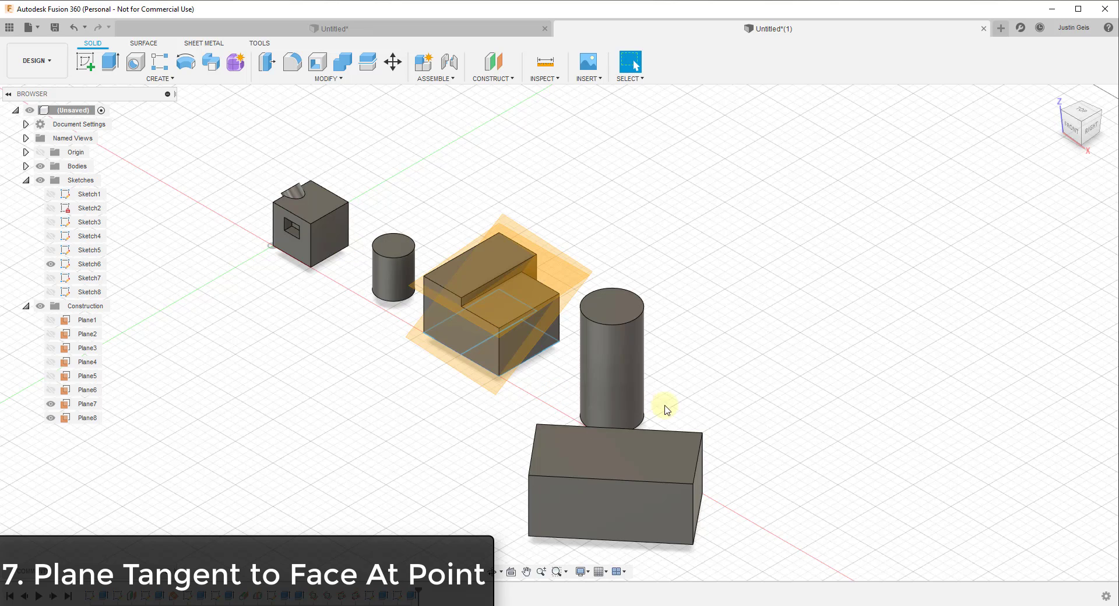
Create a plane tangent to the tall cylinder's side, replacing the rotated box's rear-right top corner with its front-left top corner as alignment point
left_click(486, 85)
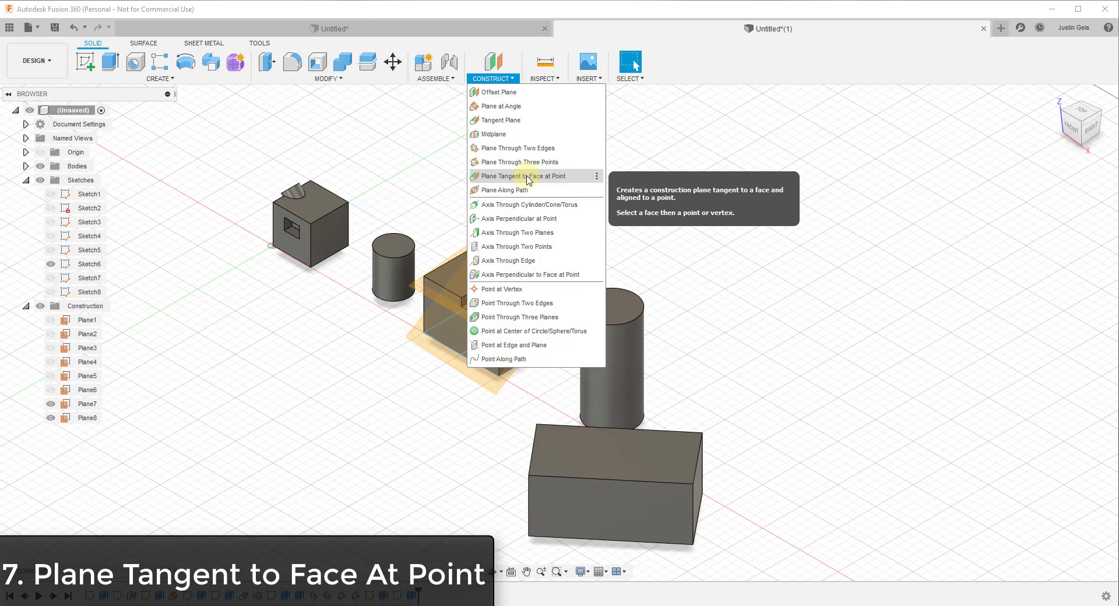
left_click(528, 177)
left_click(630, 364)
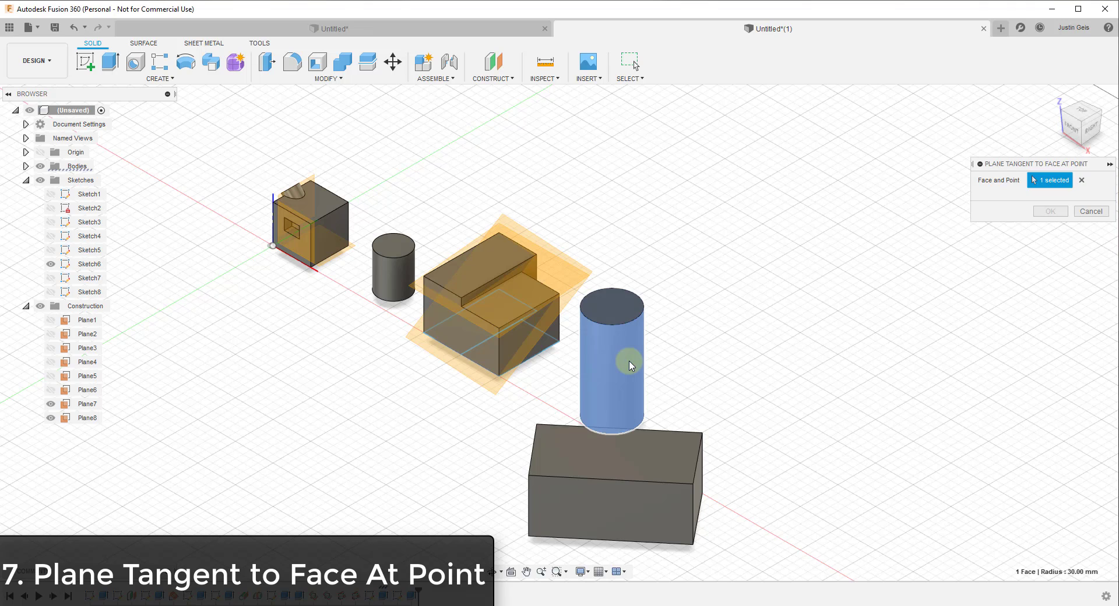
left_click(702, 434)
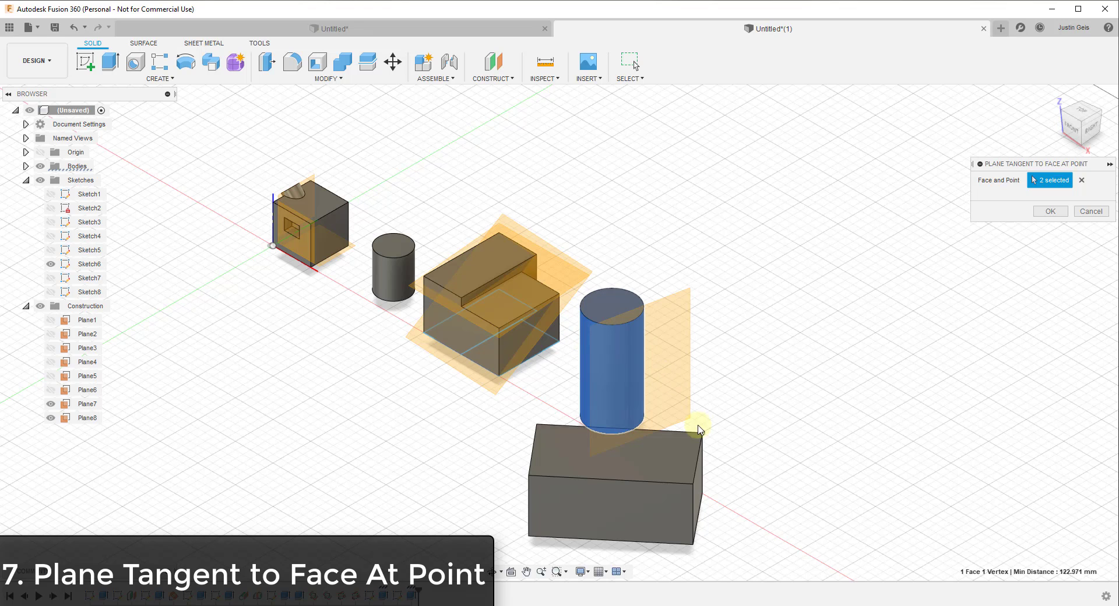
left_click(1081, 180)
left_click(613, 380)
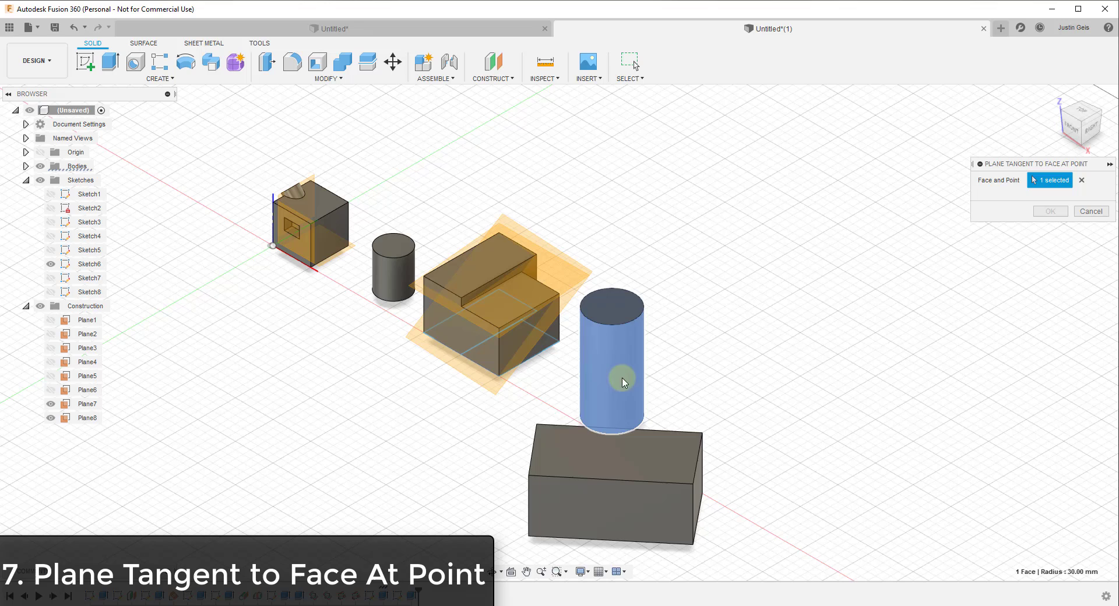
left_click(531, 477)
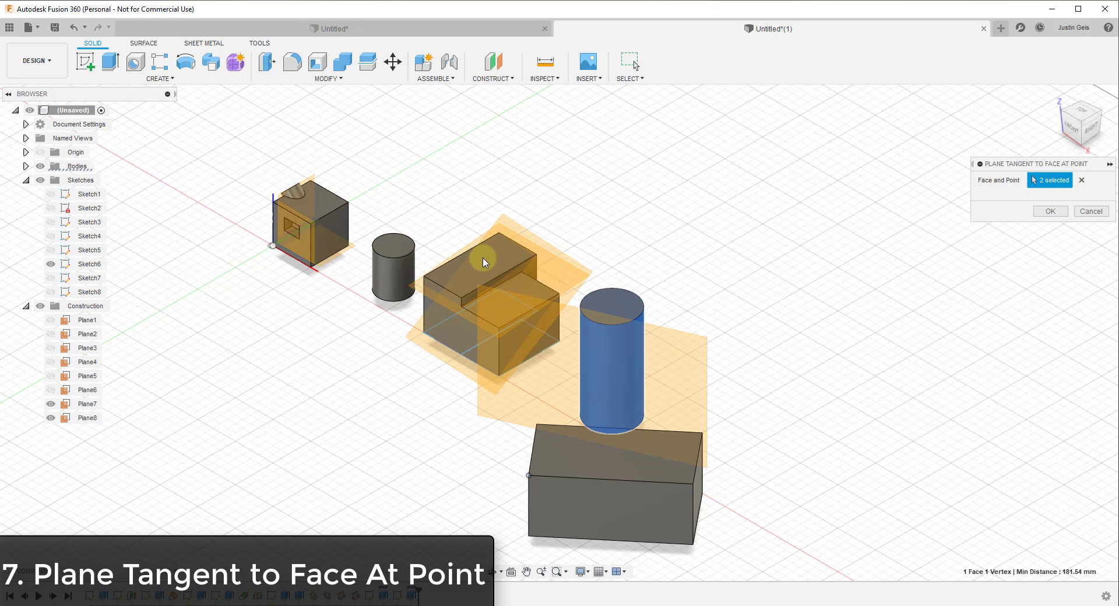
Sketch a circle about 30 mm in diameter at the origin of the cylinder's tangent plane and finish the sketch
left_click(85, 63)
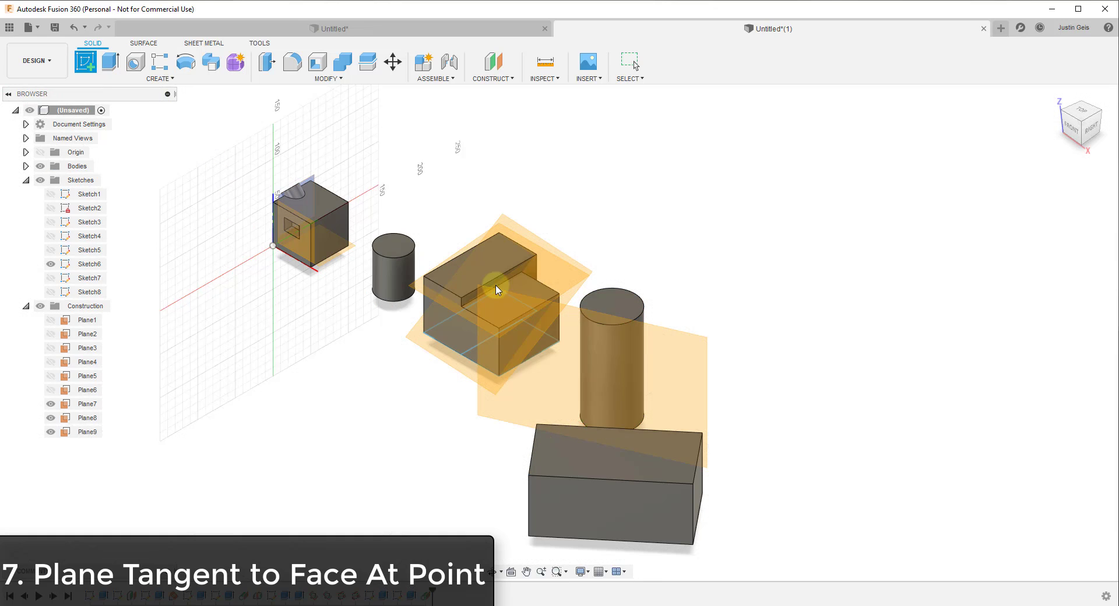
left_click(683, 376)
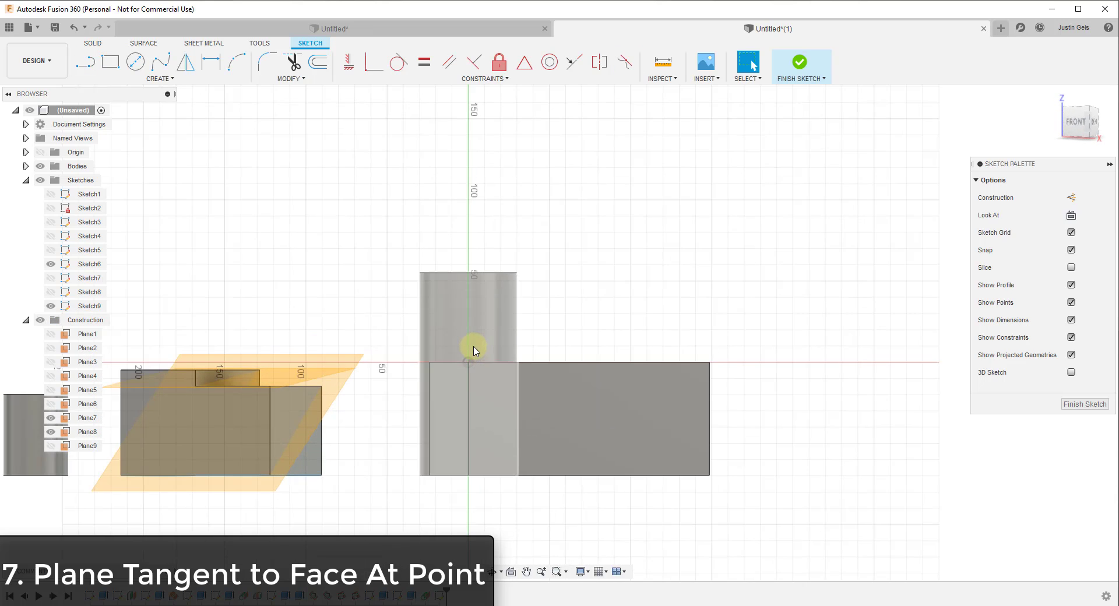
key("c")
left_click(466, 366)
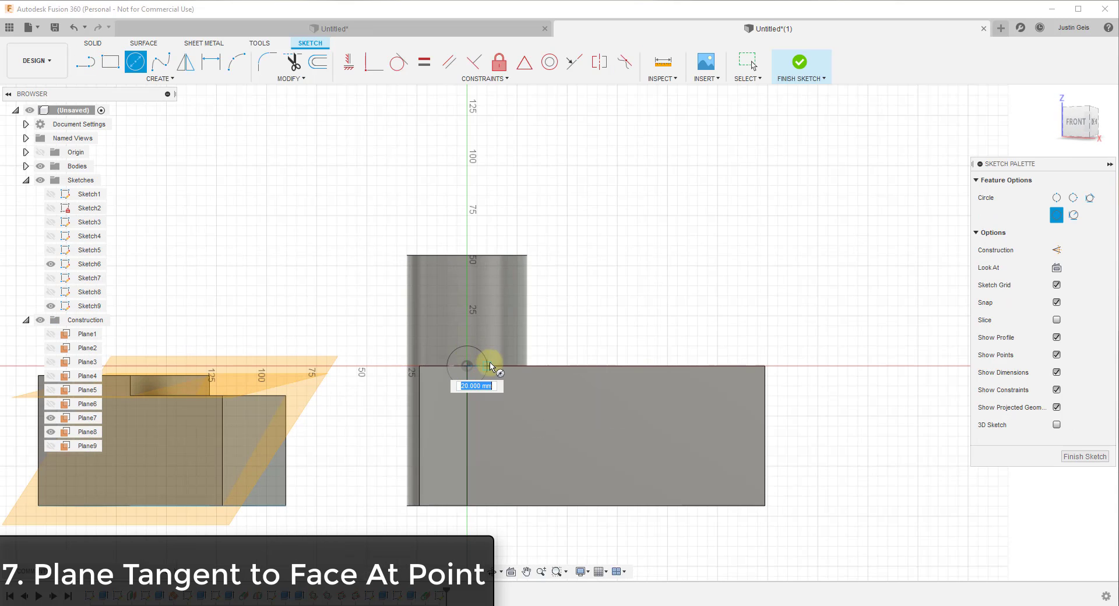
left_click(498, 366)
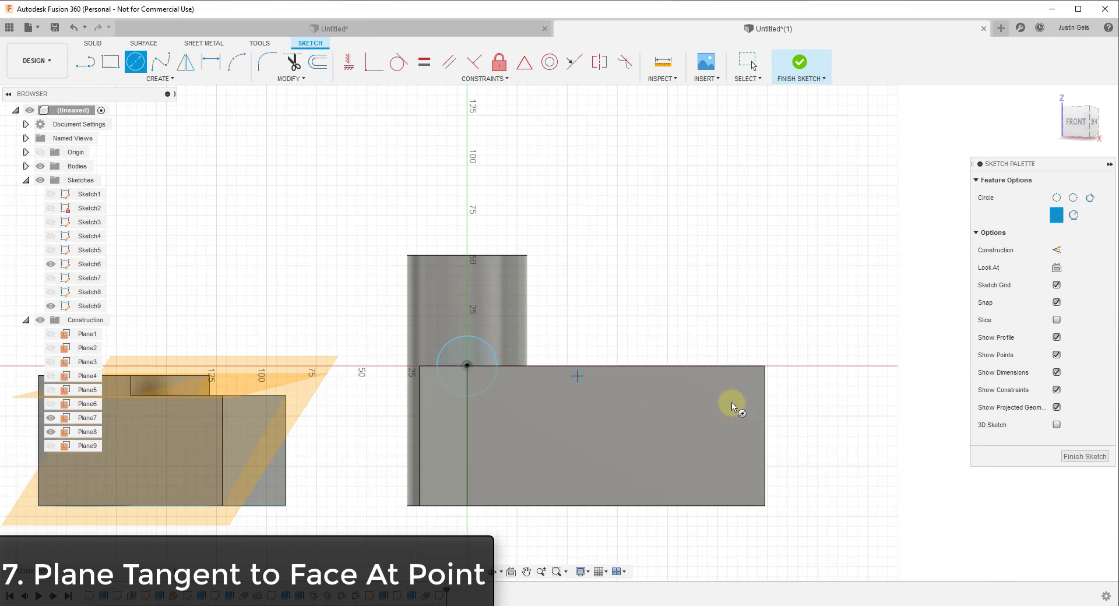
left_click(1083, 457)
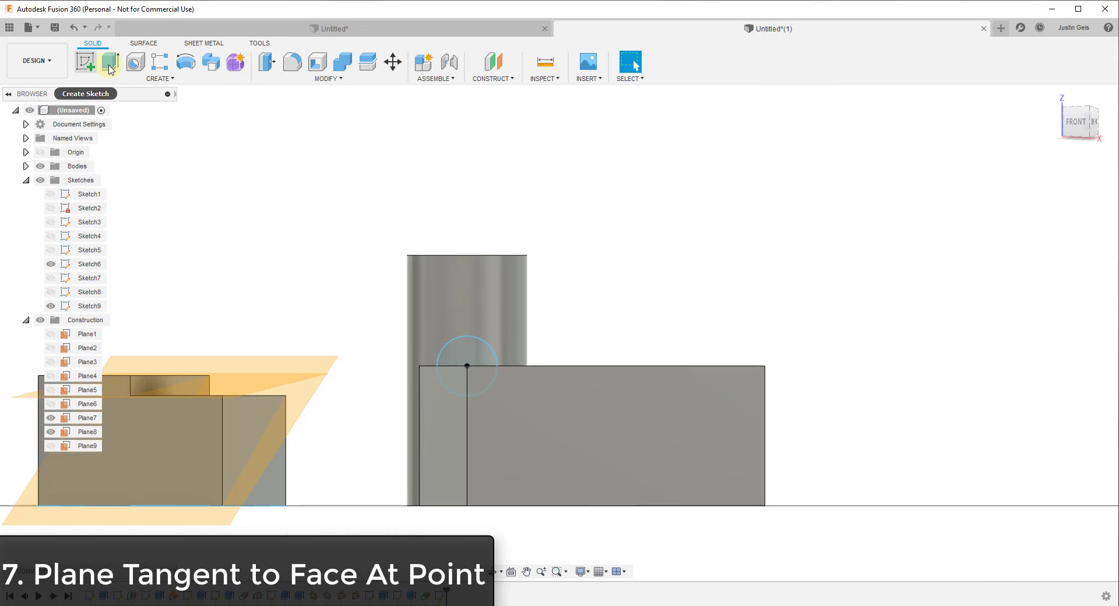
Extrude the circular profile about 11 mm into the tall cylinder as a cut
scroll(641, 361, "up", 5)
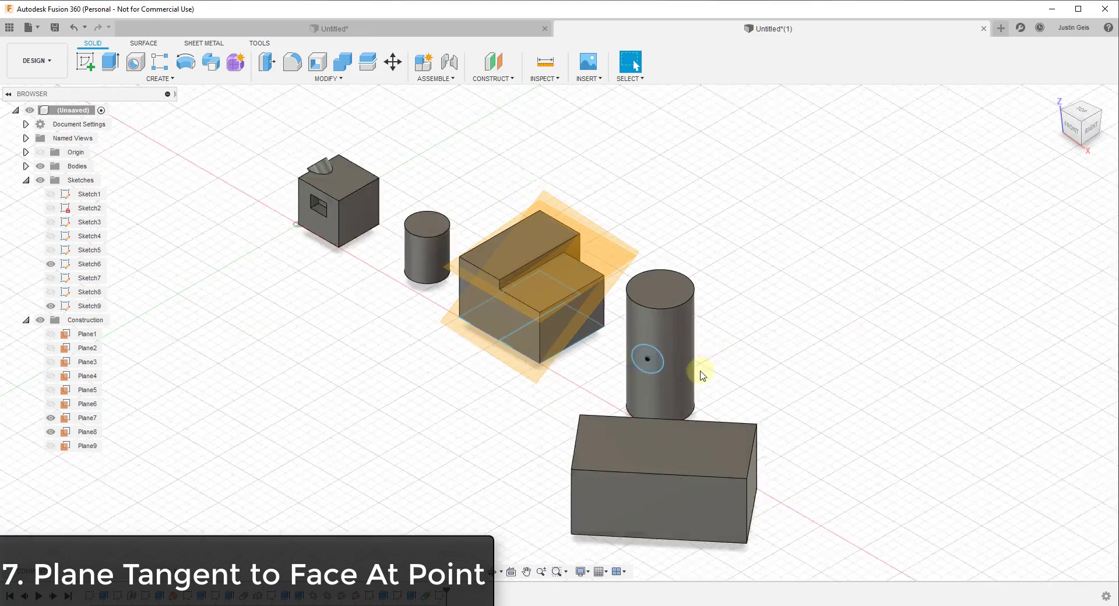
middle_click_drag(692, 387, 613, 329, "shift")
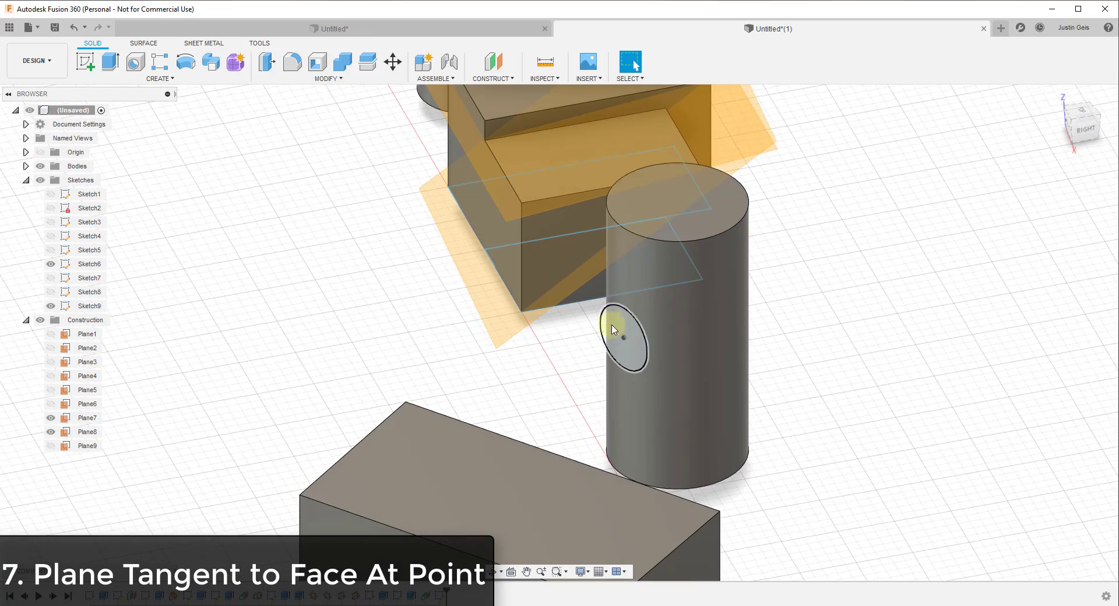
left_click(637, 357)
left_click(111, 62)
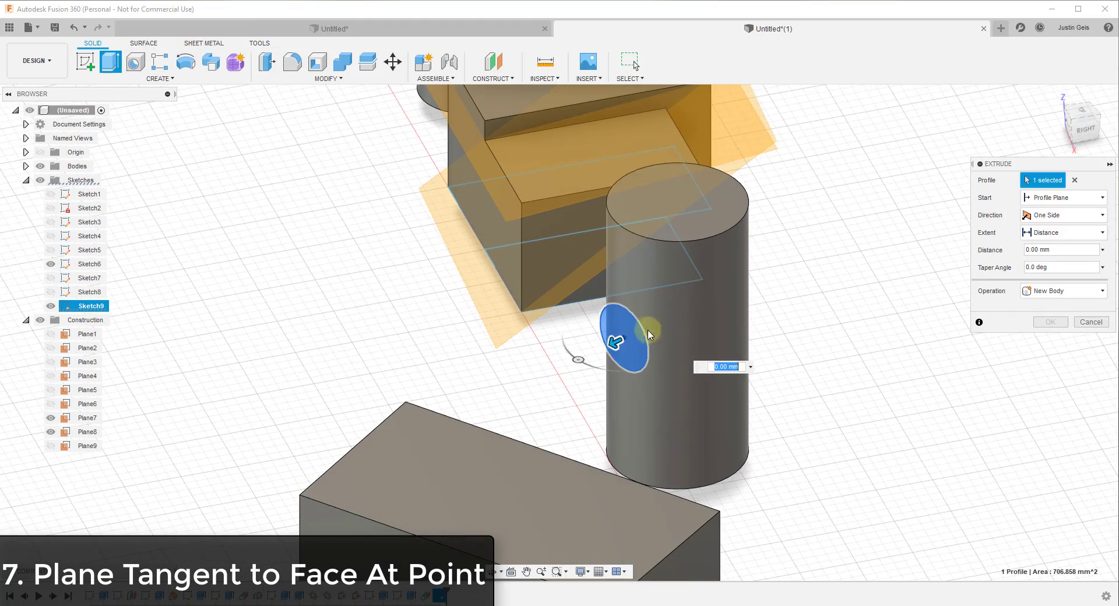
left_click_drag(616, 345, 653, 323)
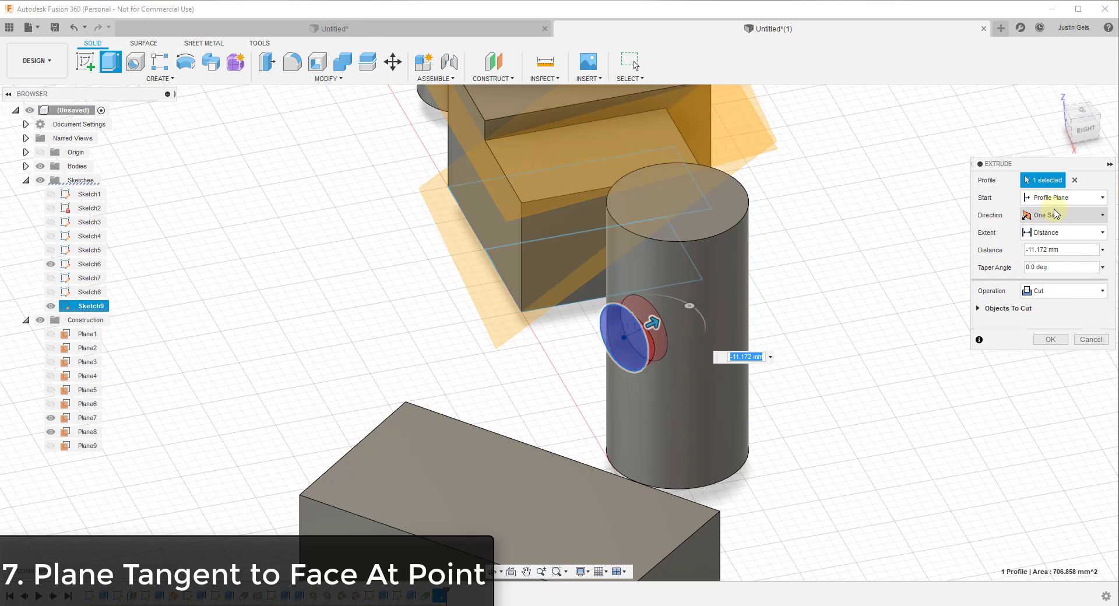
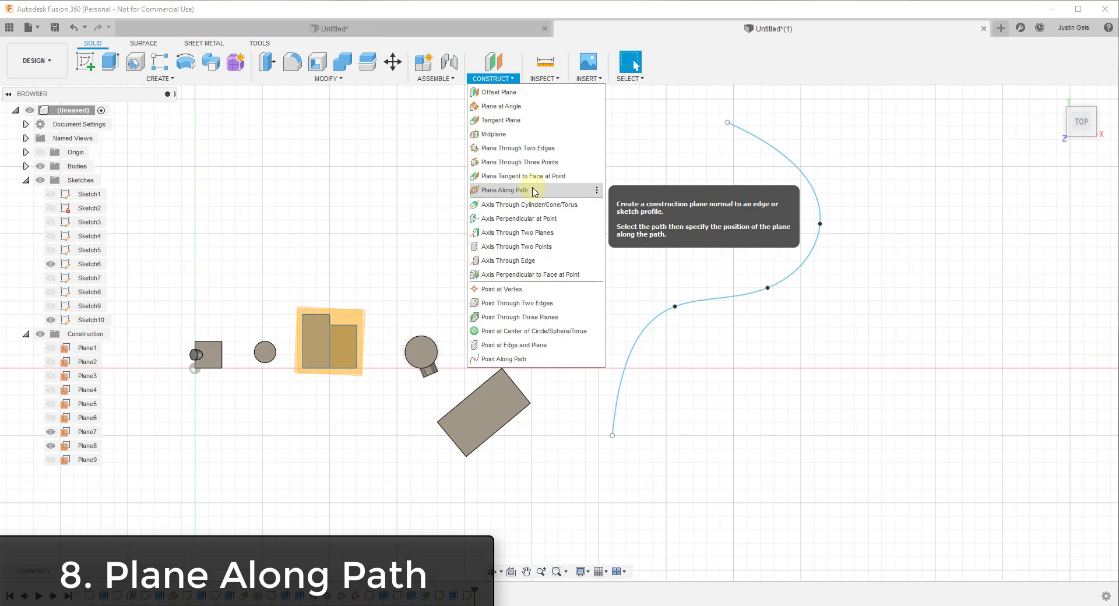
Start a plane along path on the S-shaped spline and slide it to a proportional distance of 0.417
left_click(533, 191)
left_click(652, 315)
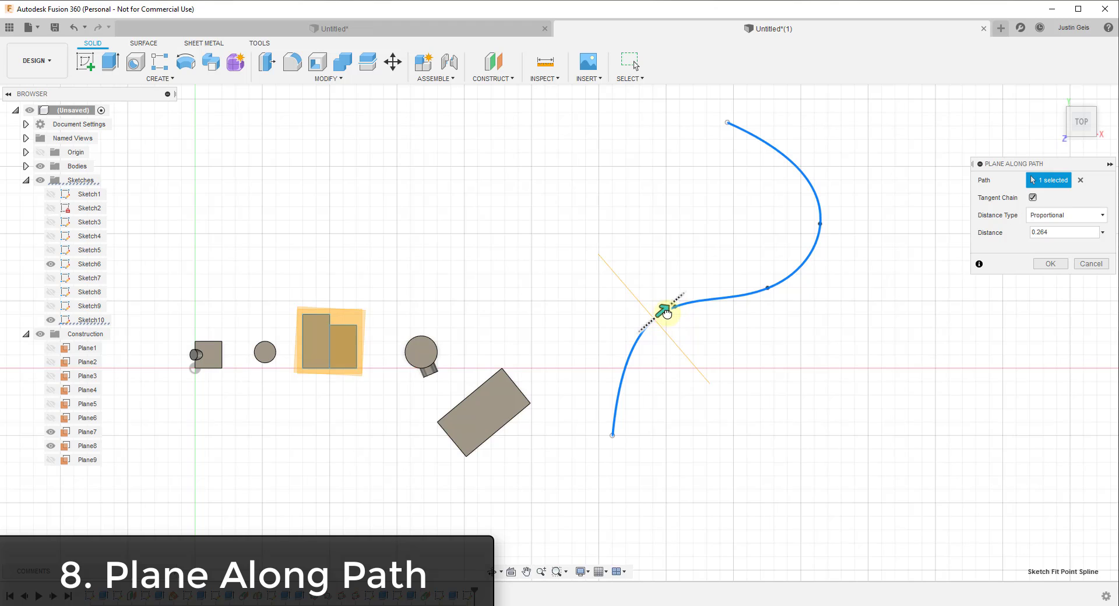
left_click_drag(667, 315, 734, 296)
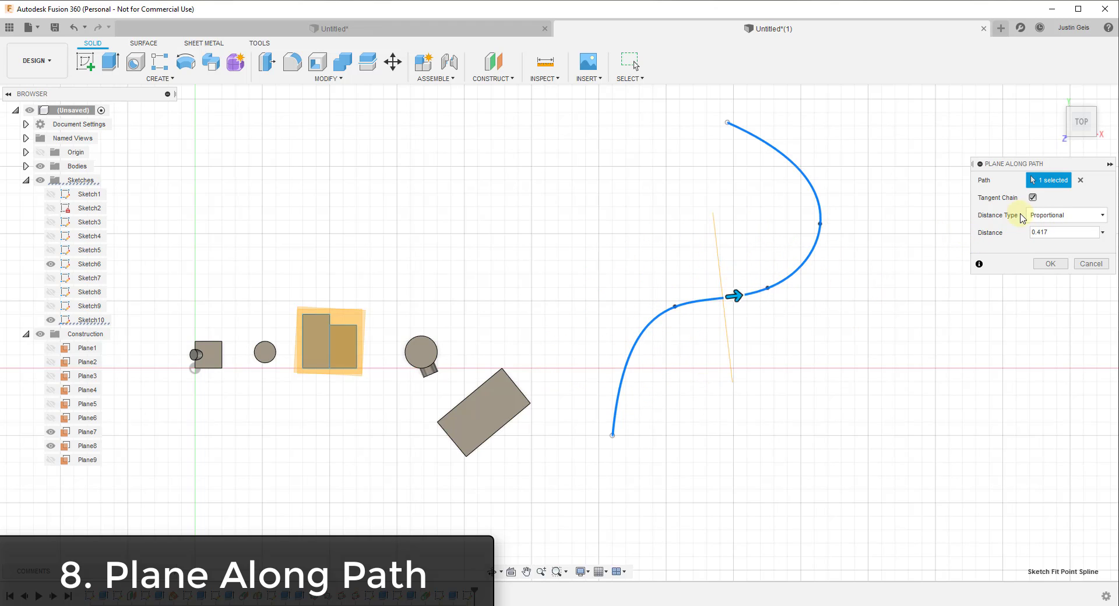
Switch the plane's distance type to Physical, slide it farther along the spline and set the distance to 500 mm
left_click(1062, 218)
left_click(1053, 244)
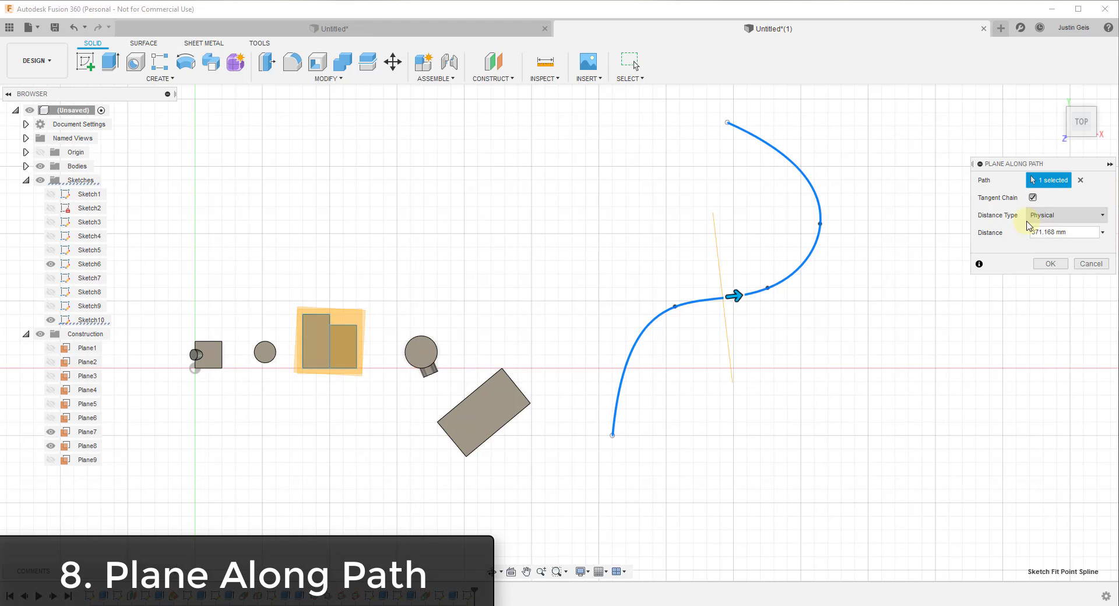
left_click_drag(722, 301, 812, 250)
left_click_drag(1073, 233, 1008, 236)
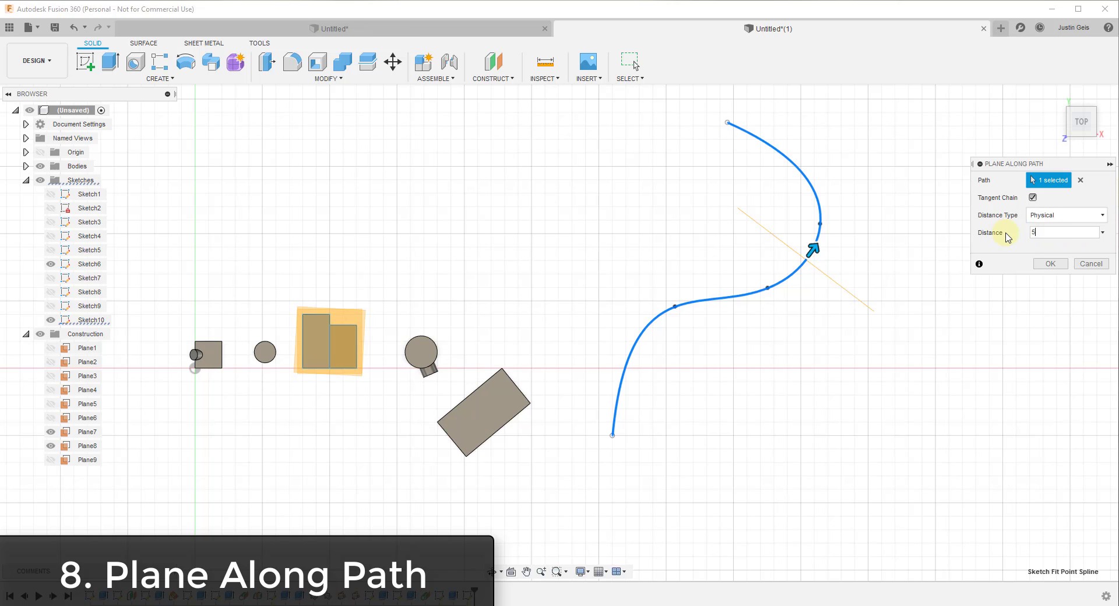
type("500")
key("F6")
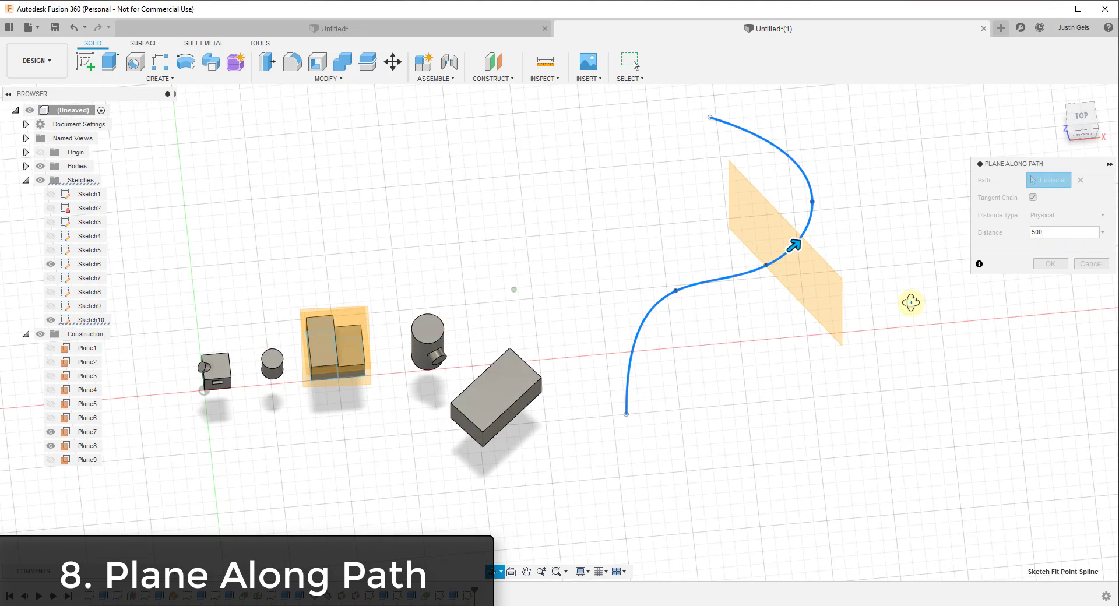
Return the distance type to Proportional, try a distance of .25, and create the plane at 0.00 on the spline's front end
left_click(1047, 215)
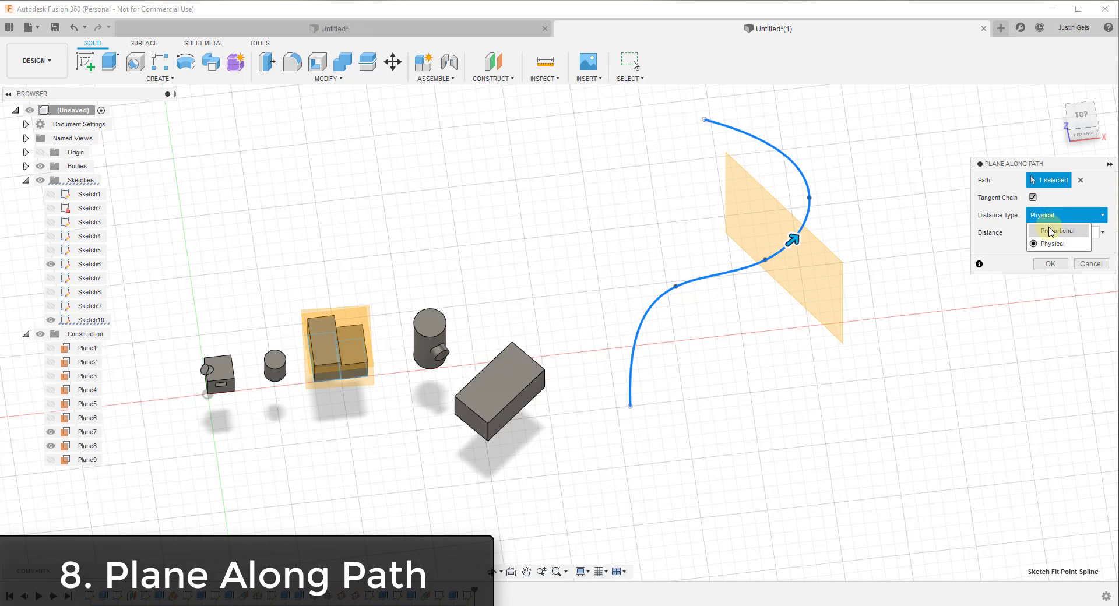
left_click(1050, 229)
left_click_drag(1050, 229, 1003, 227)
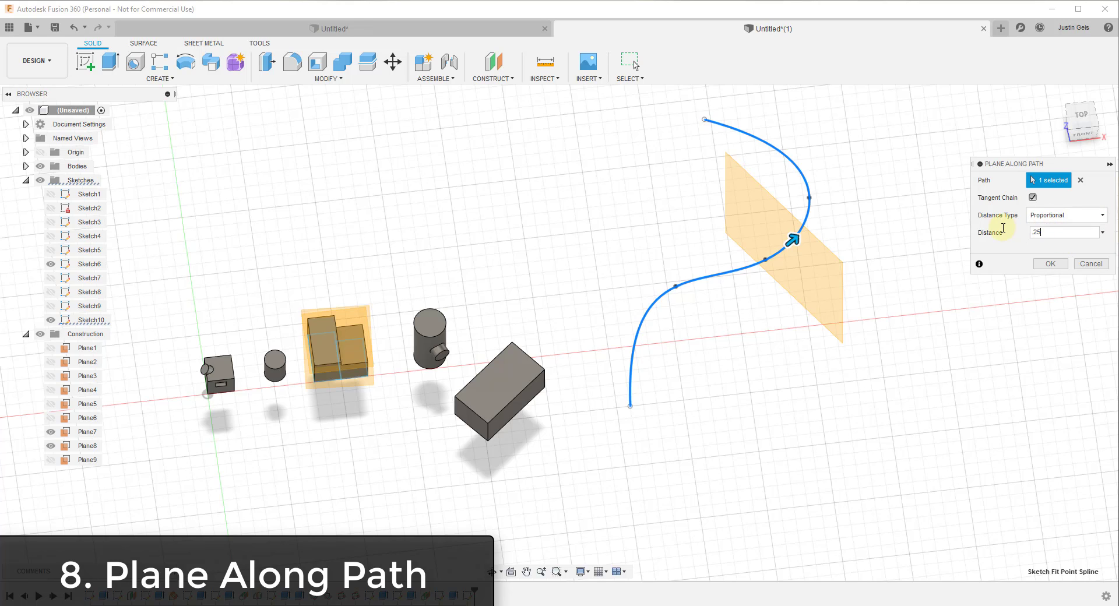
key("Return")
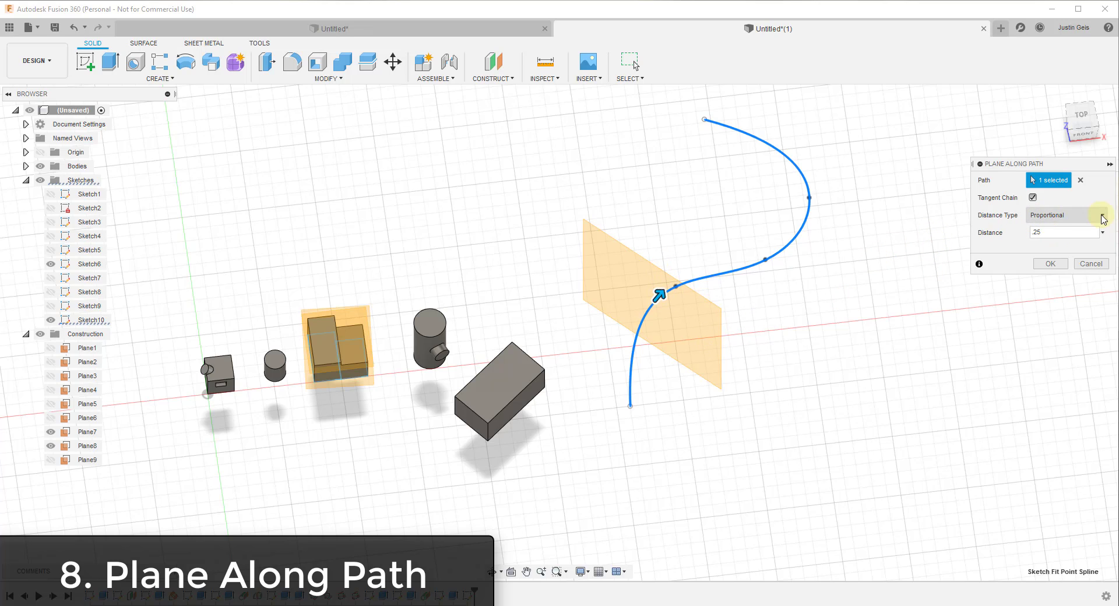
left_click_drag(654, 299, 647, 416)
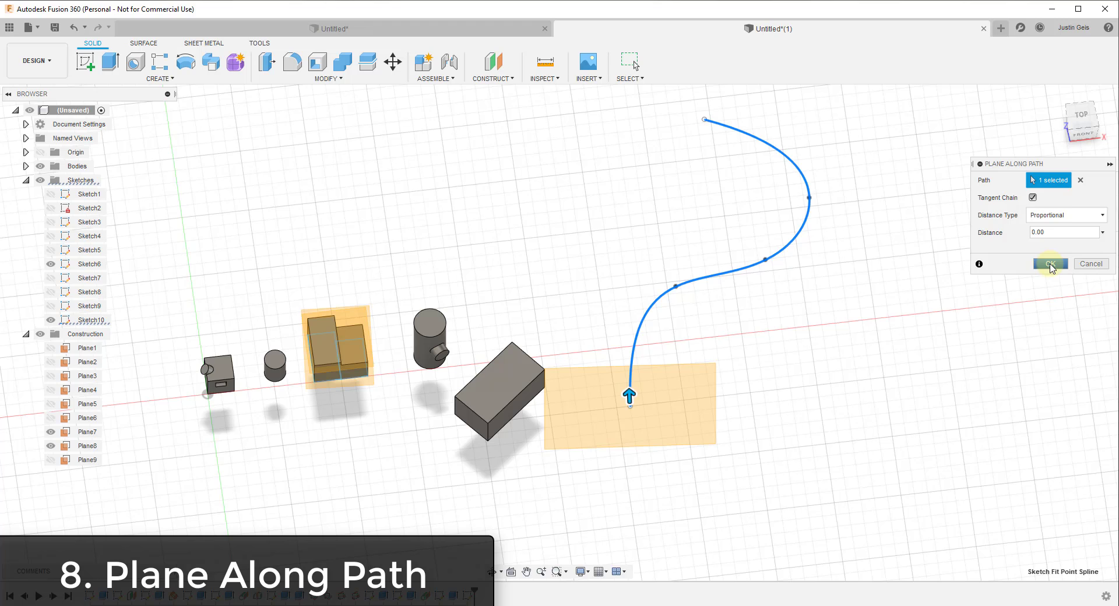
left_click(1051, 265)
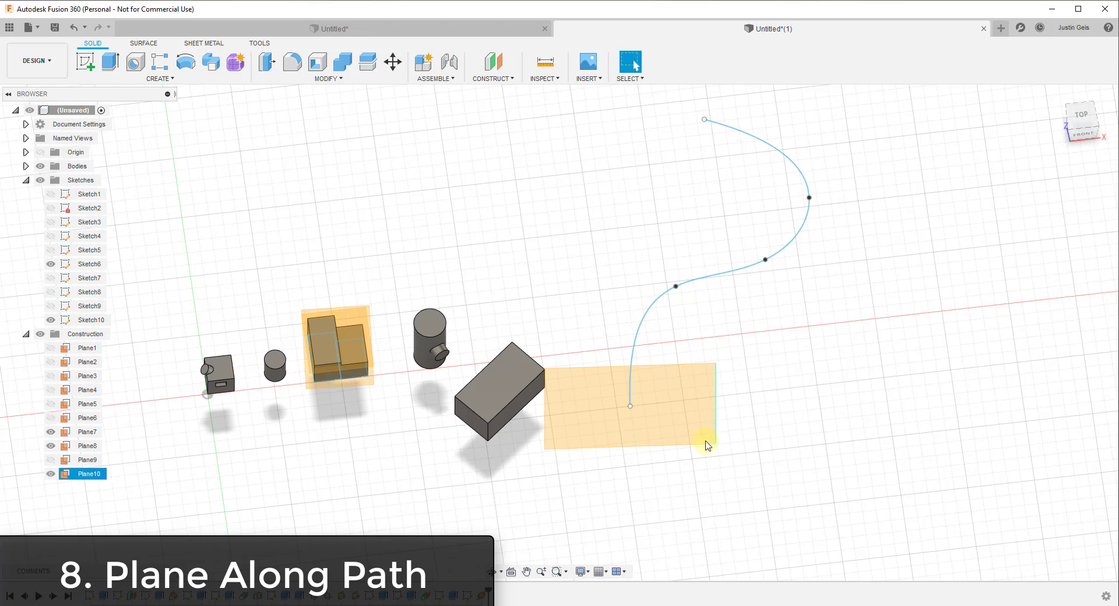
Sketch a small closed line profile starting at the spline's front endpoint on the new plane and finish the sketch
left_click(86, 68)
left_click(680, 414)
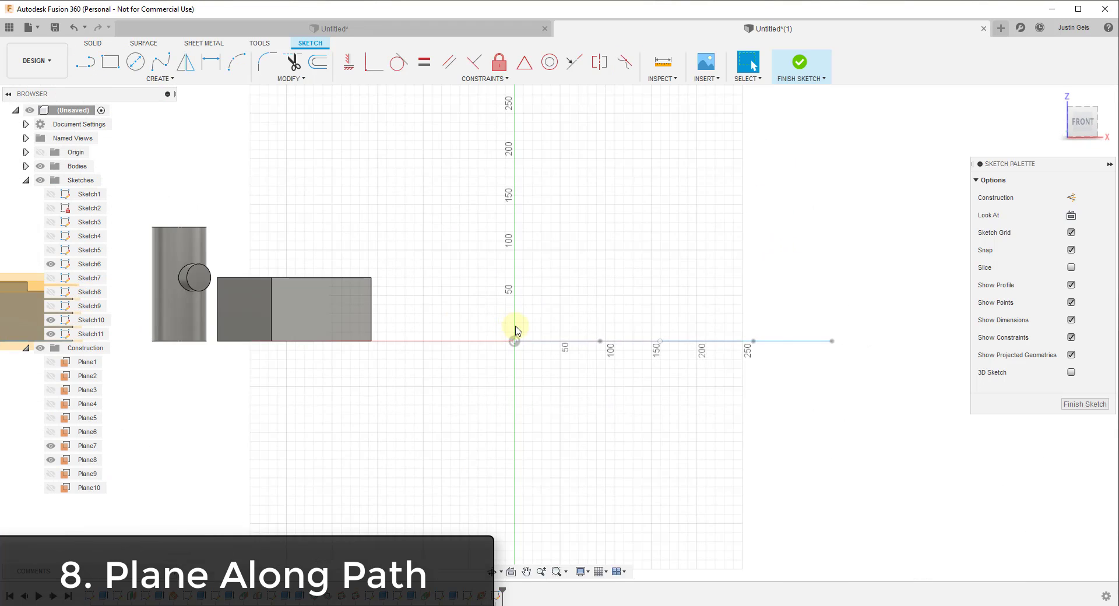
scroll(516, 330, "up", 3)
key("l")
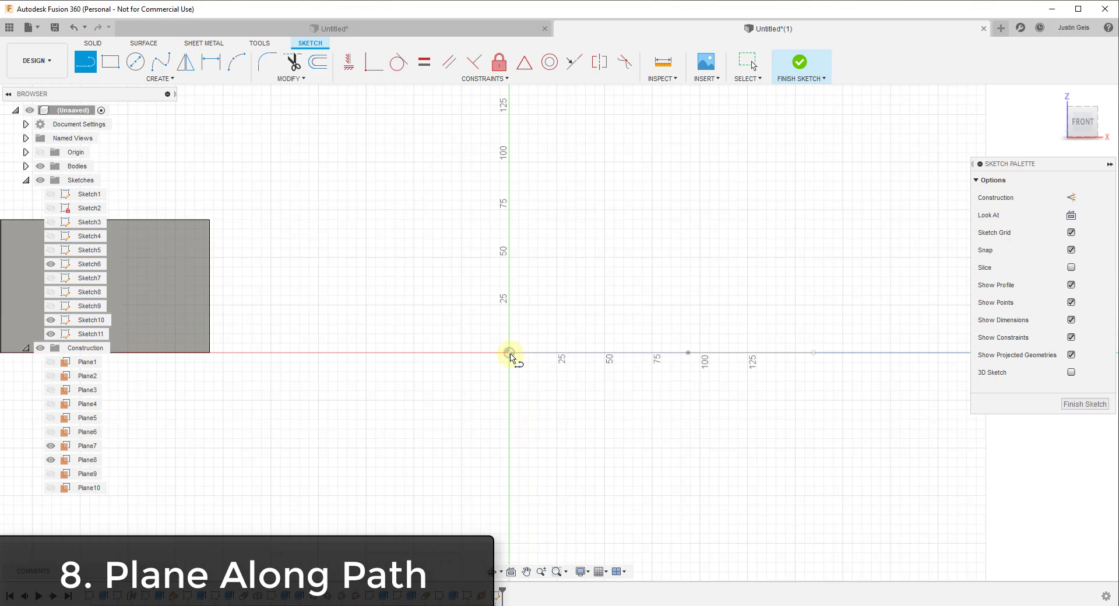
left_click(508, 353)
left_click(1085, 404)
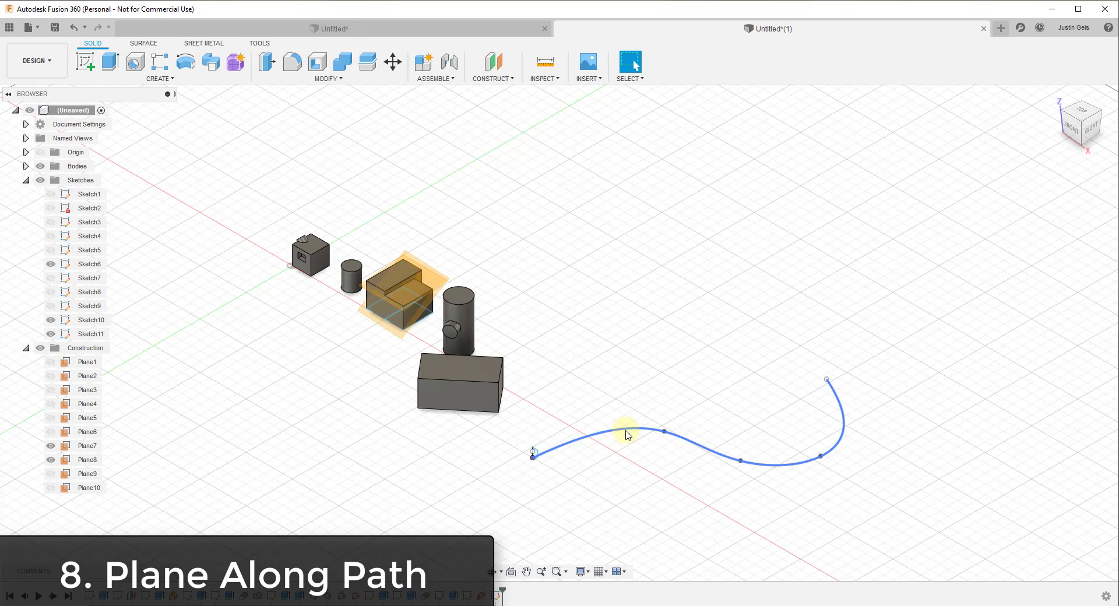
Set up a single-path sweep of the small profile along the full S-shaped spline as a new body
left_click(210, 61)
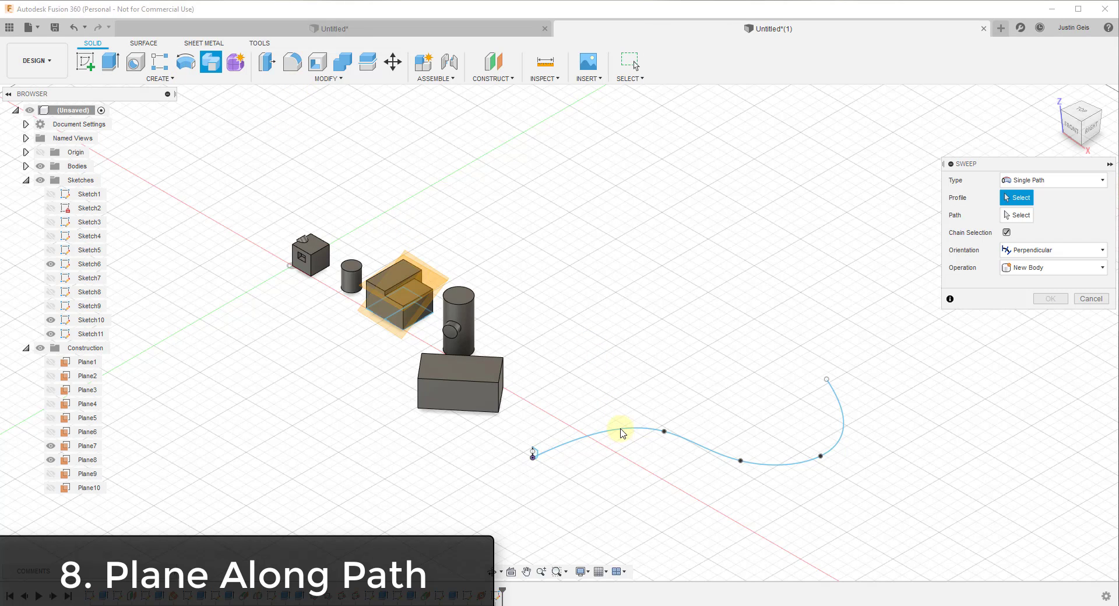
left_click(1017, 215)
left_click(729, 456)
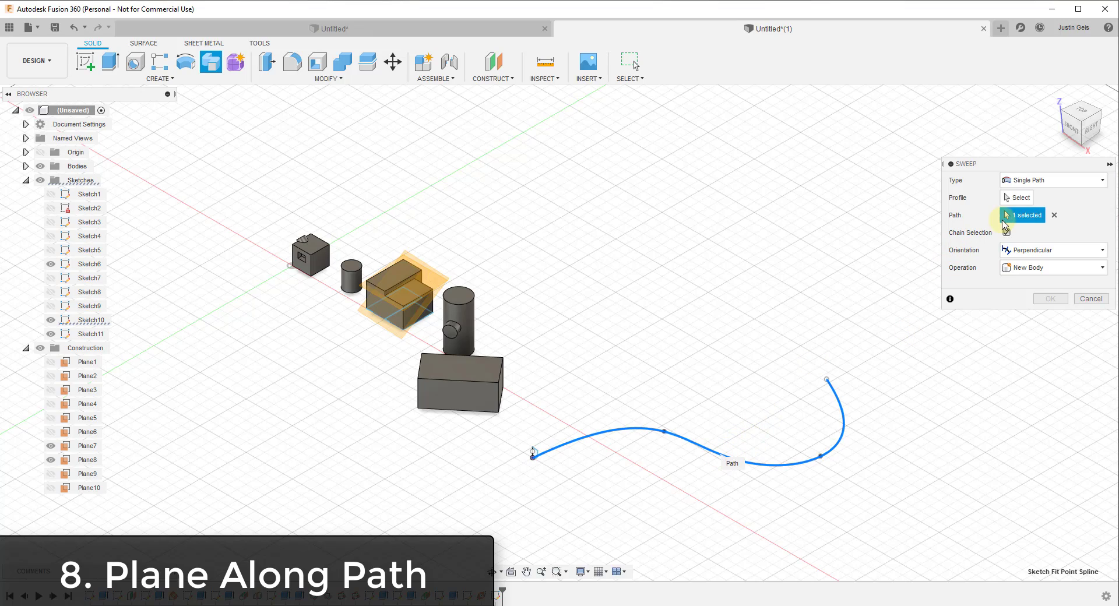
scroll(539, 446, "up", 3)
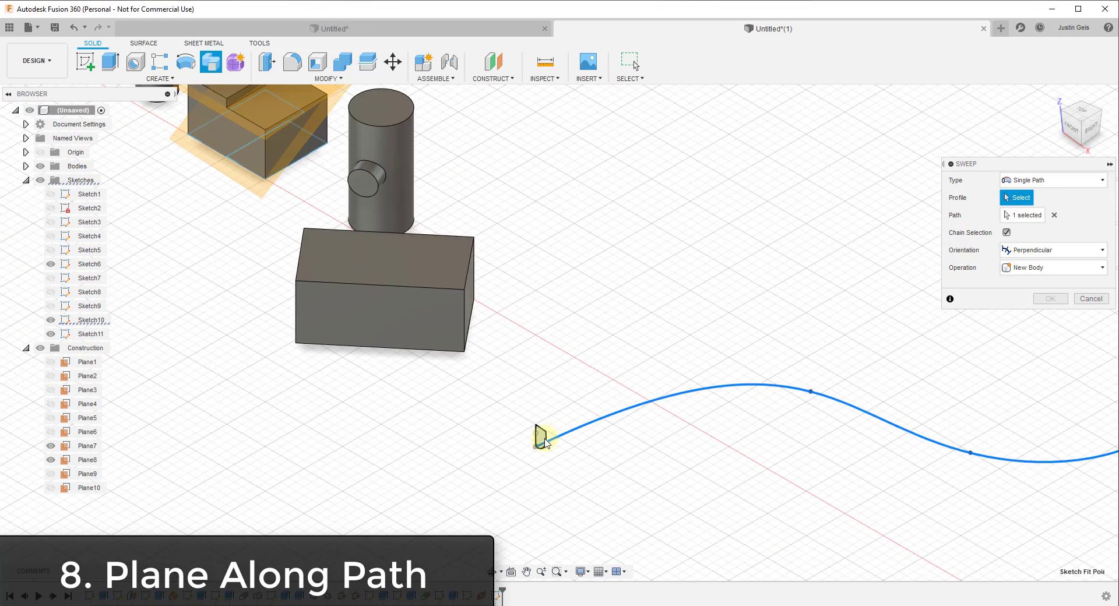
left_click(545, 438)
scroll(545, 437, "down", 2)
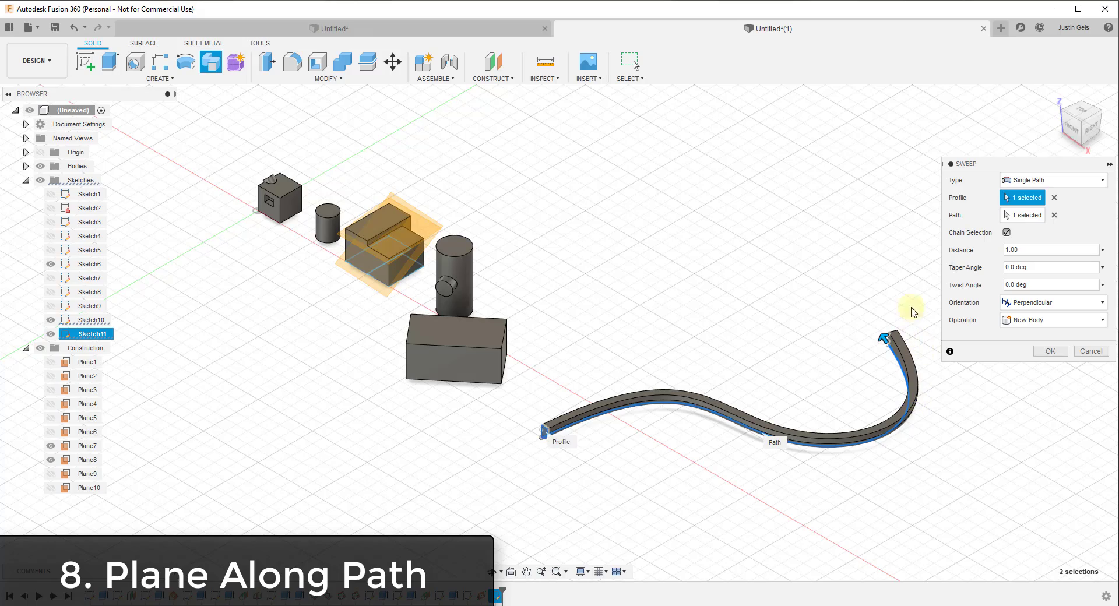
Examine the sweep preview along the spline from the profile end to the far end
scroll(548, 437, "up", 4)
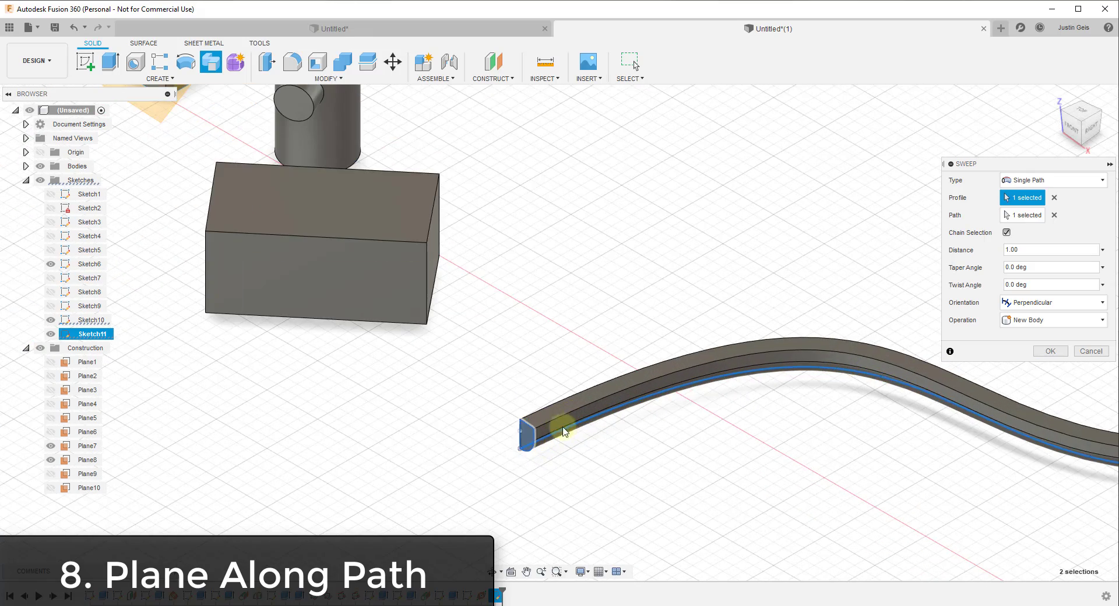
scroll(758, 428, "down", 5)
scroll(969, 432, "up", 3)
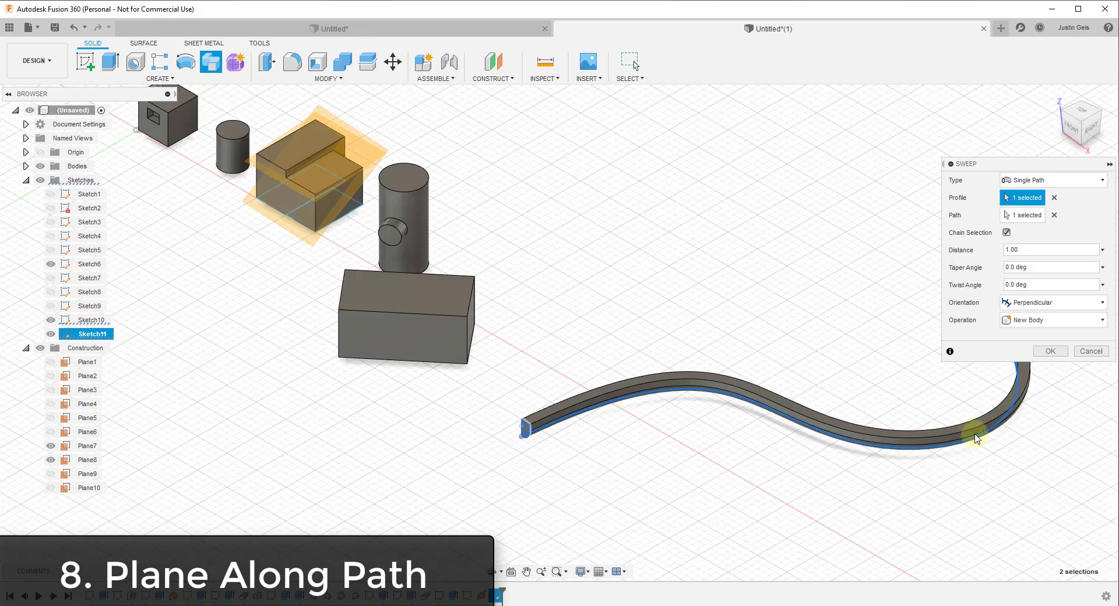
scroll(537, 460, "up", 3)
scroll(650, 376, "down", 3)
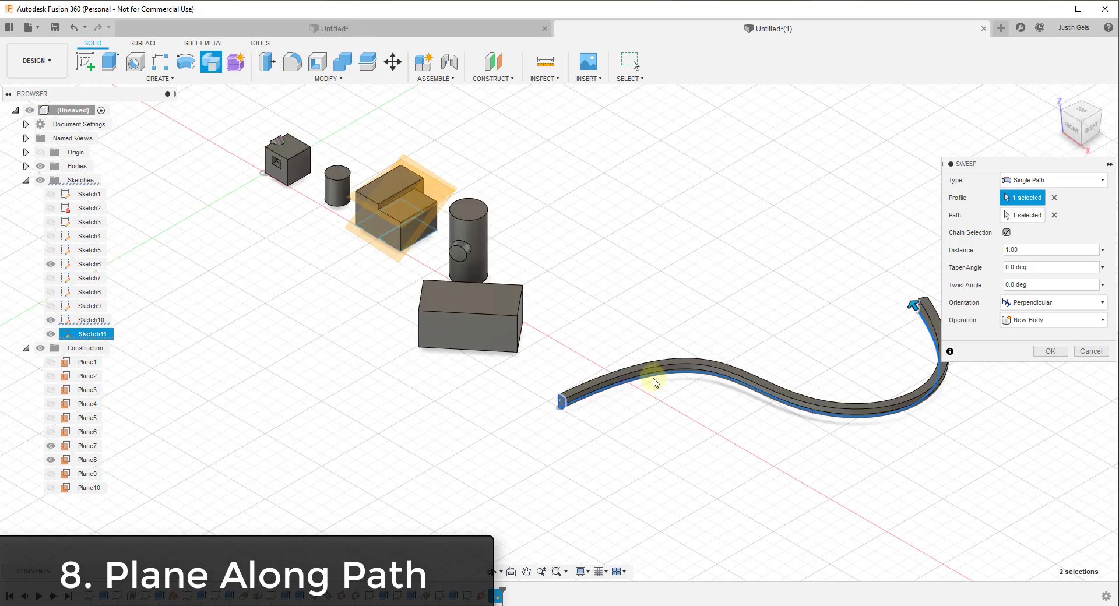
scroll(874, 356, "up", 5)
scroll(892, 346, "down", 3)
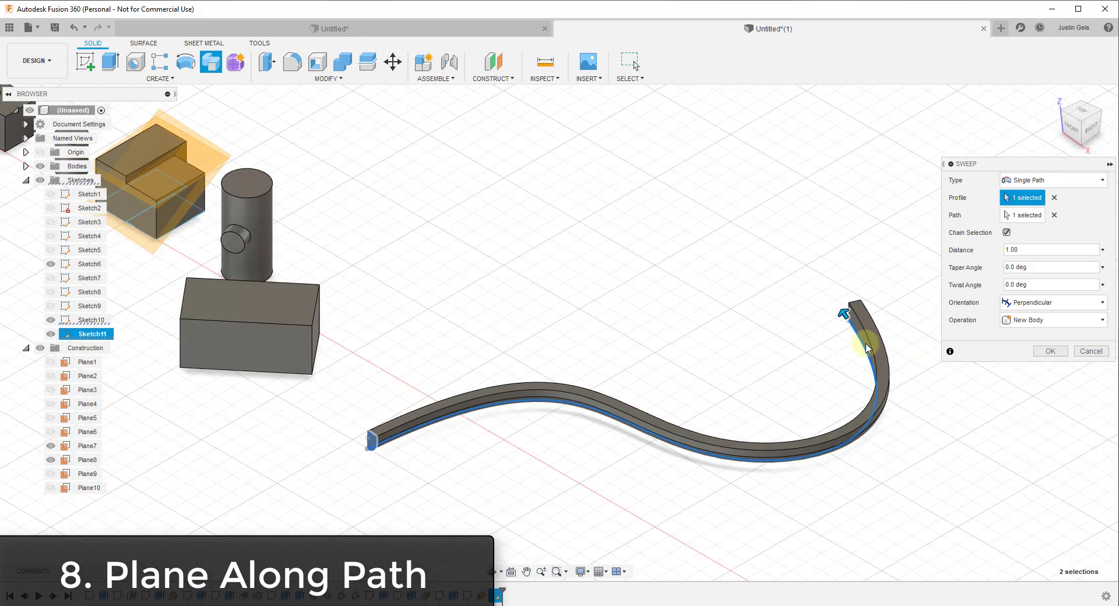